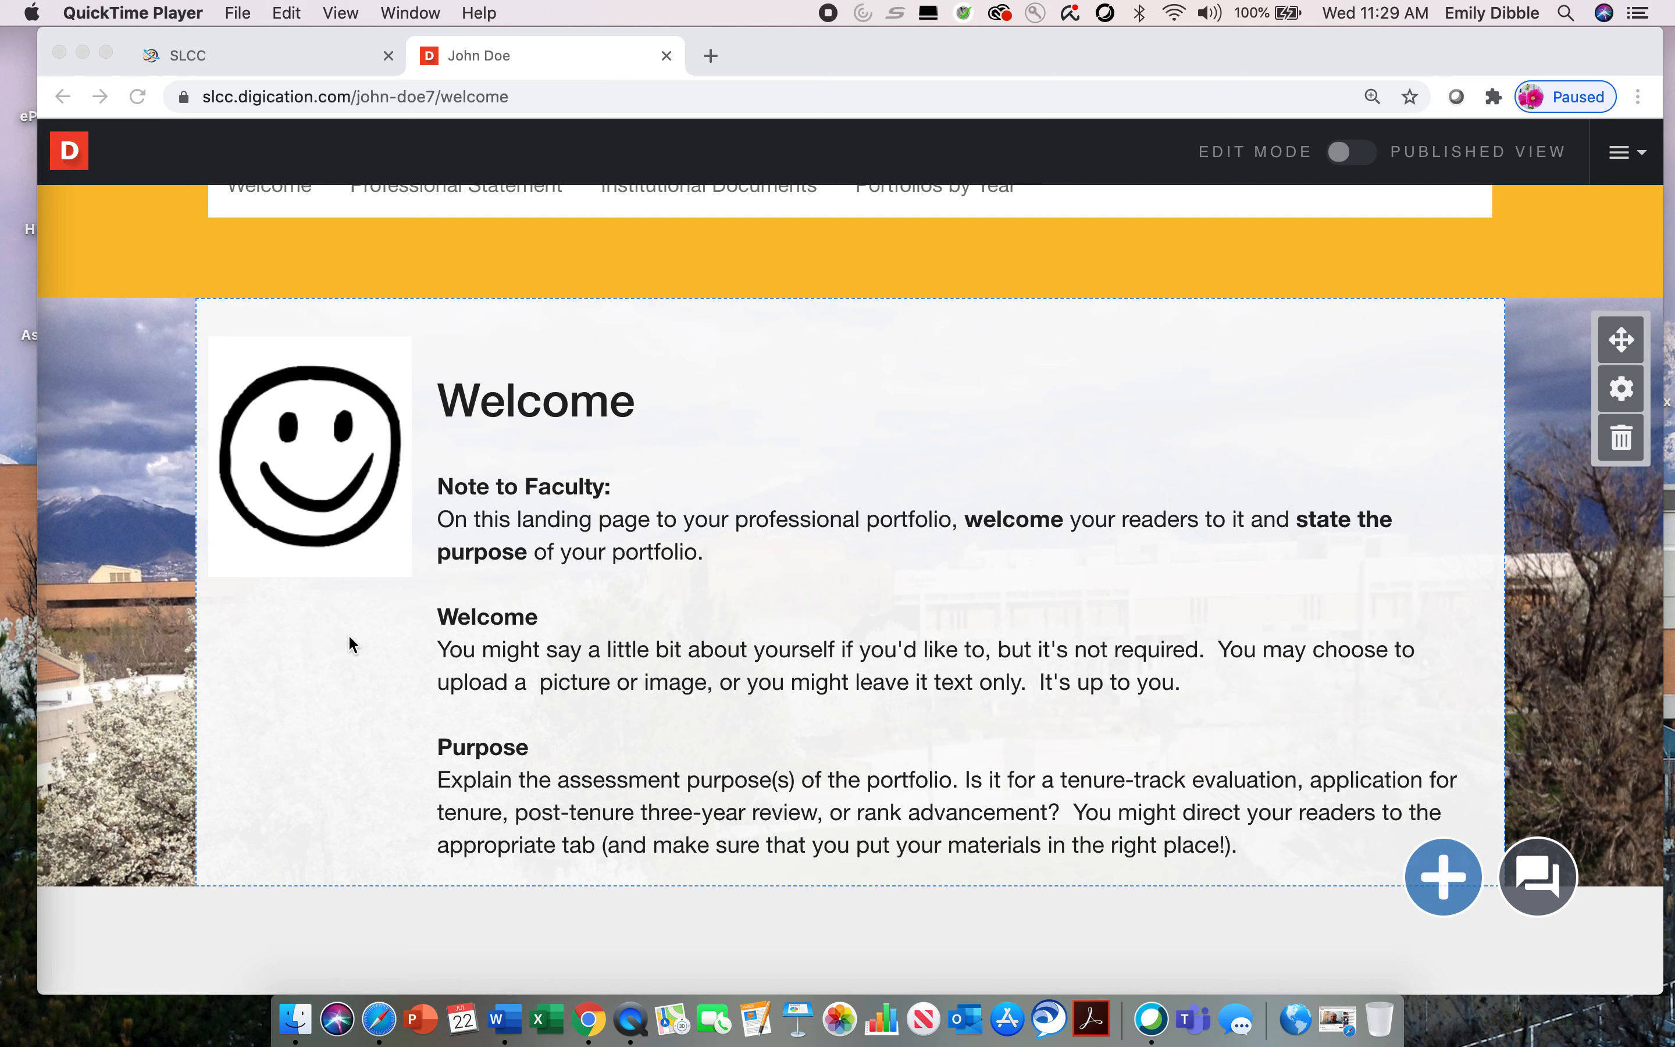
# Step: Open the Welcome text module for editing and view its module settings
pyautogui.click(312, 738)
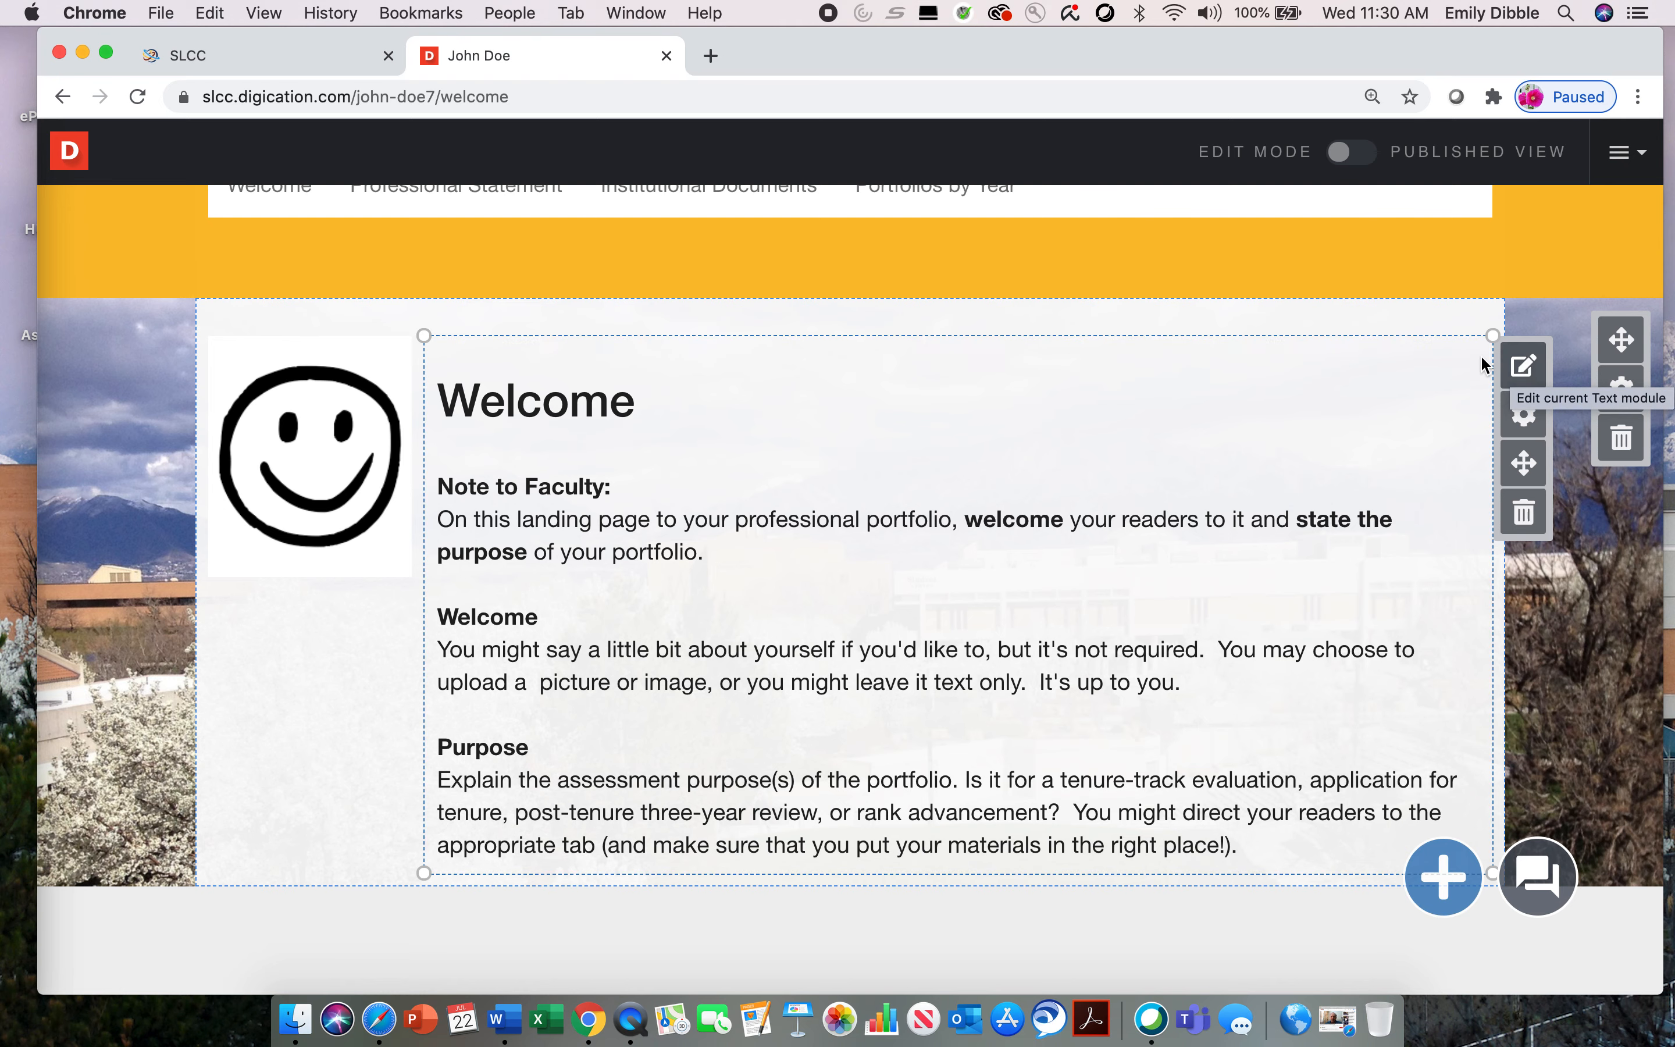
pyautogui.click(1533, 374)
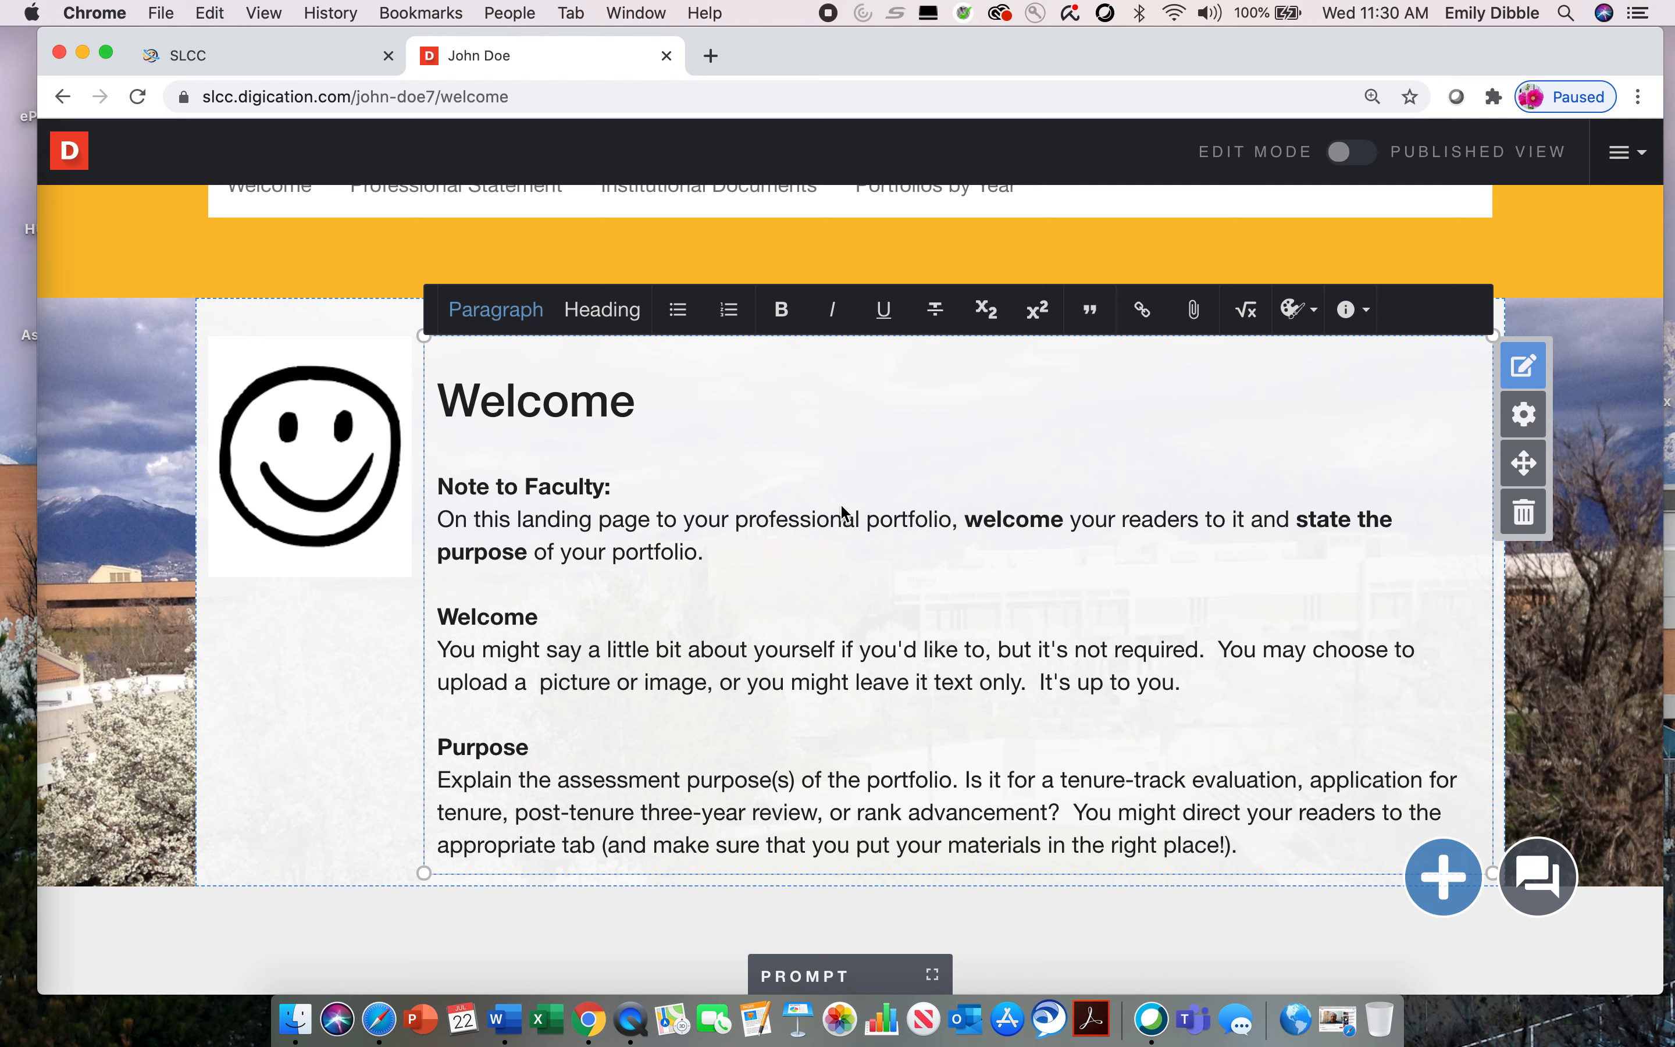
pyautogui.click(1526, 418)
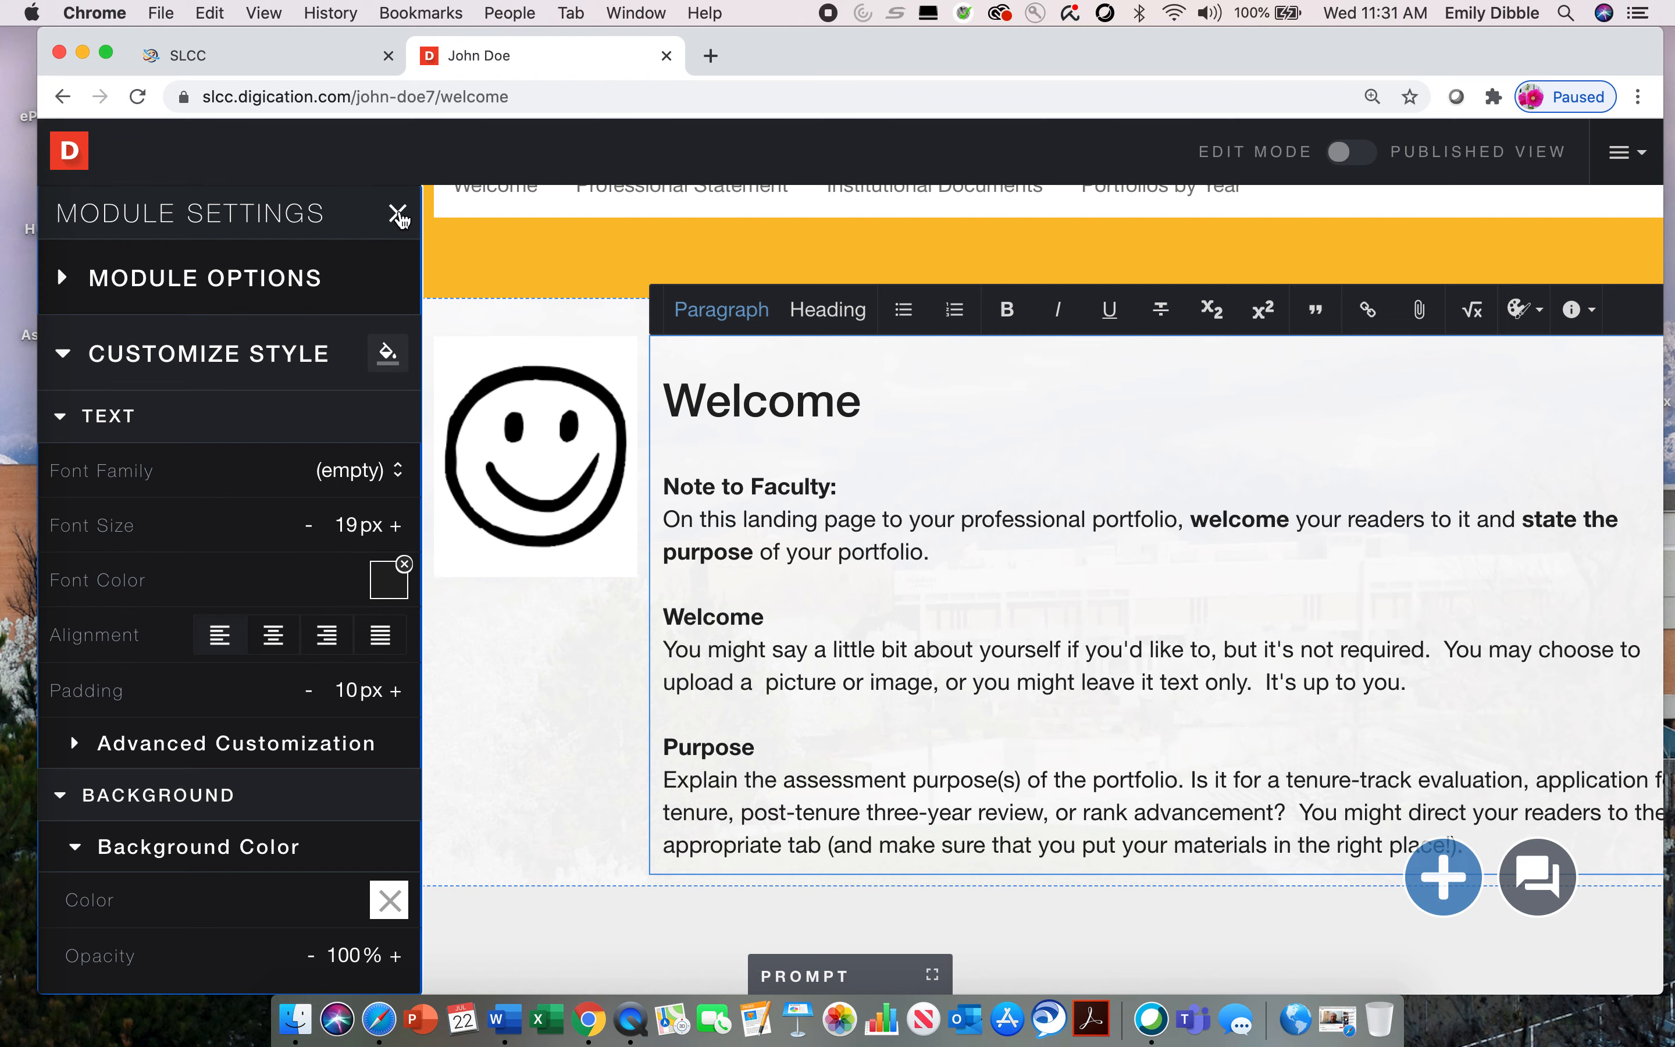
pyautogui.click(398, 214)
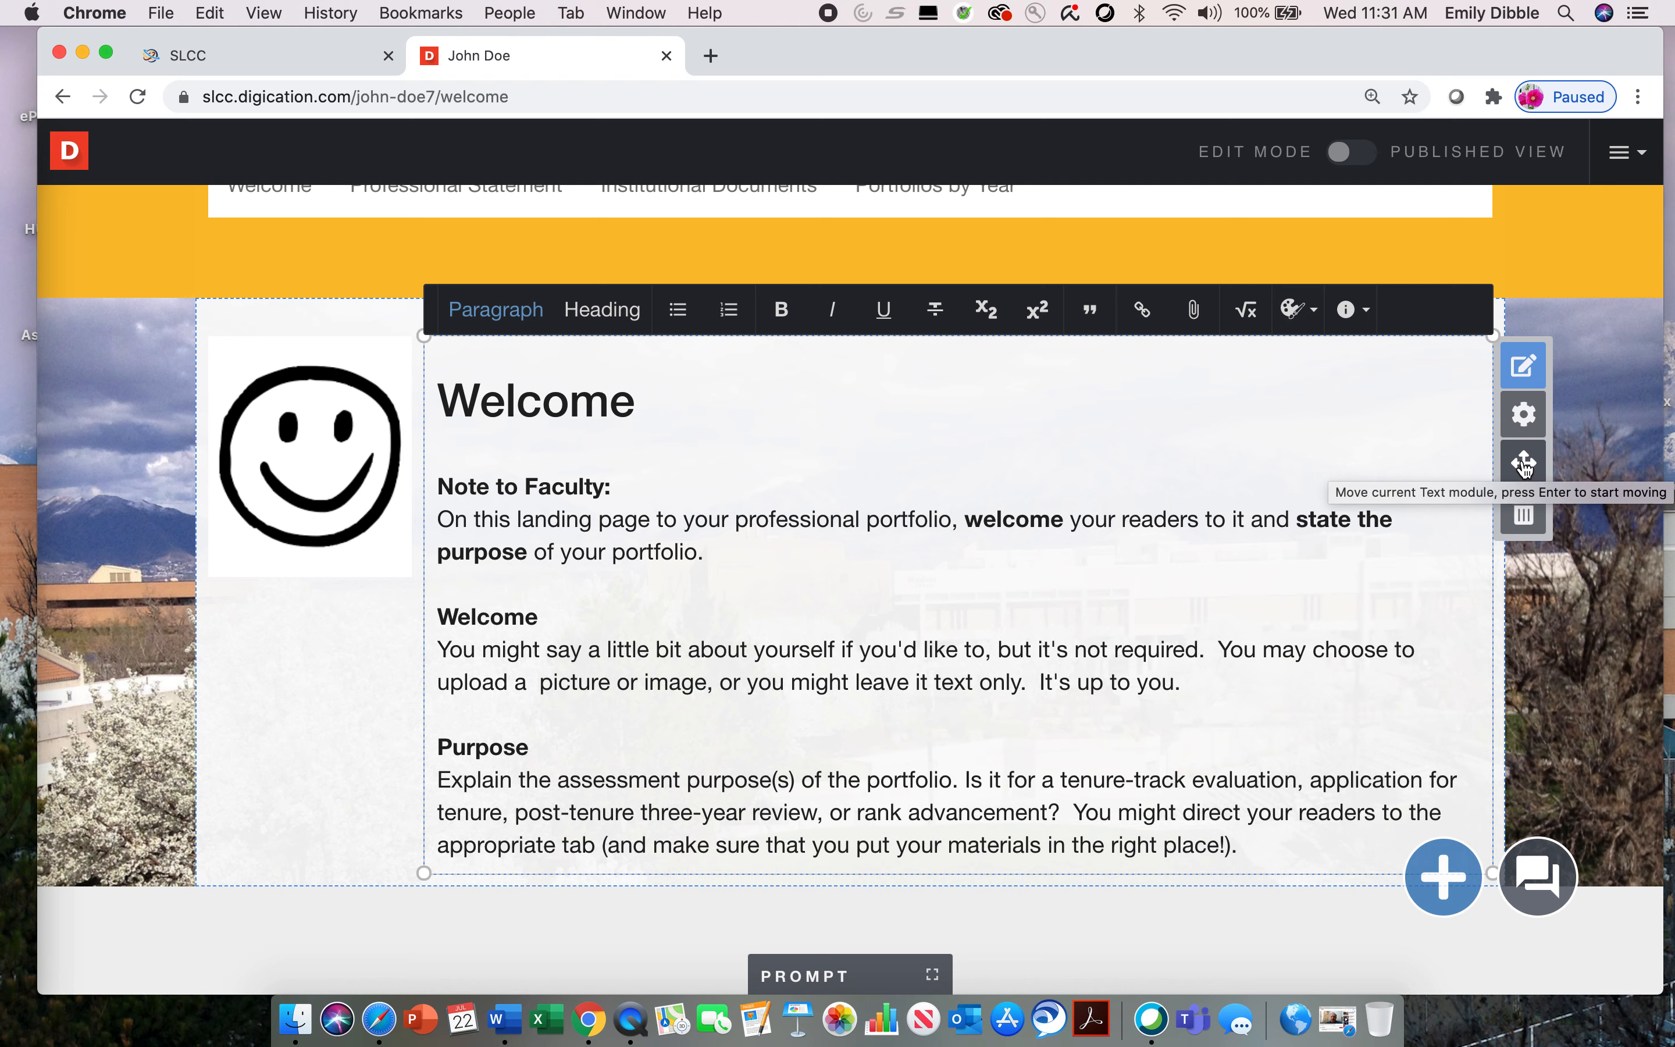
# Step: Move the Welcome text module slightly higher in its section and lower the smiley-face image beside the text
pyautogui.click(1525, 469)
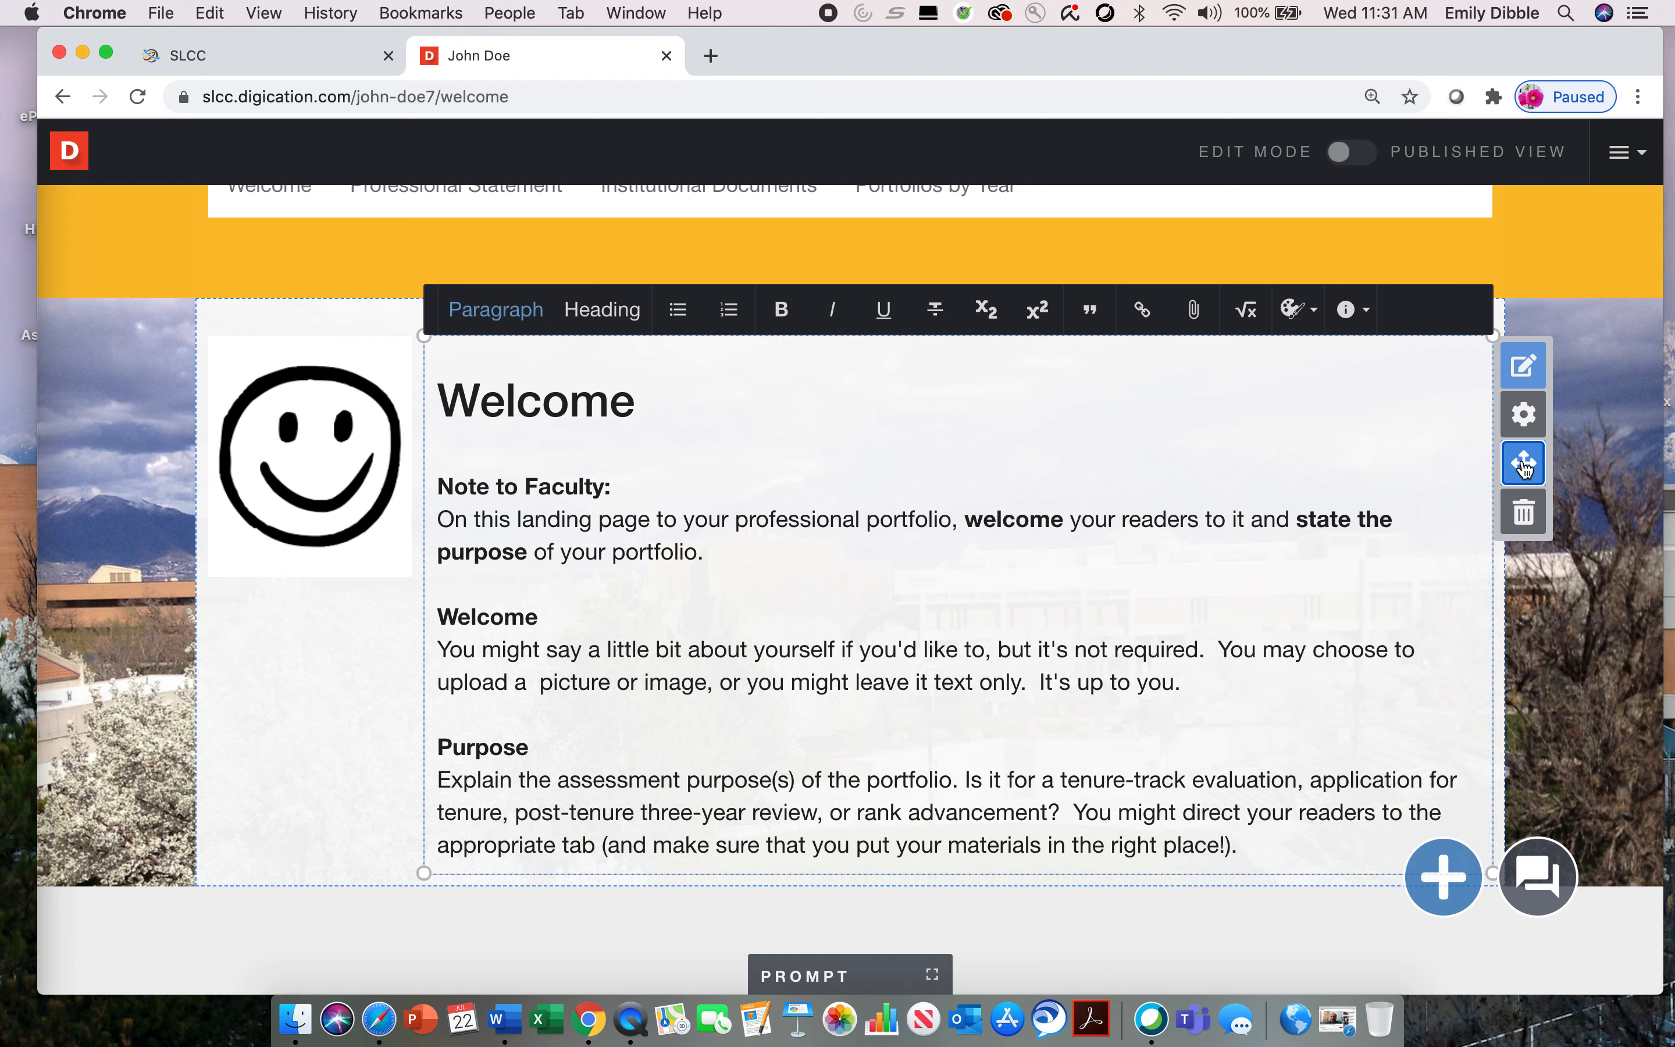
pyautogui.moveTo(1380, 494); pyautogui.dragTo(1379, 408)
pyautogui.moveTo(352, 422)
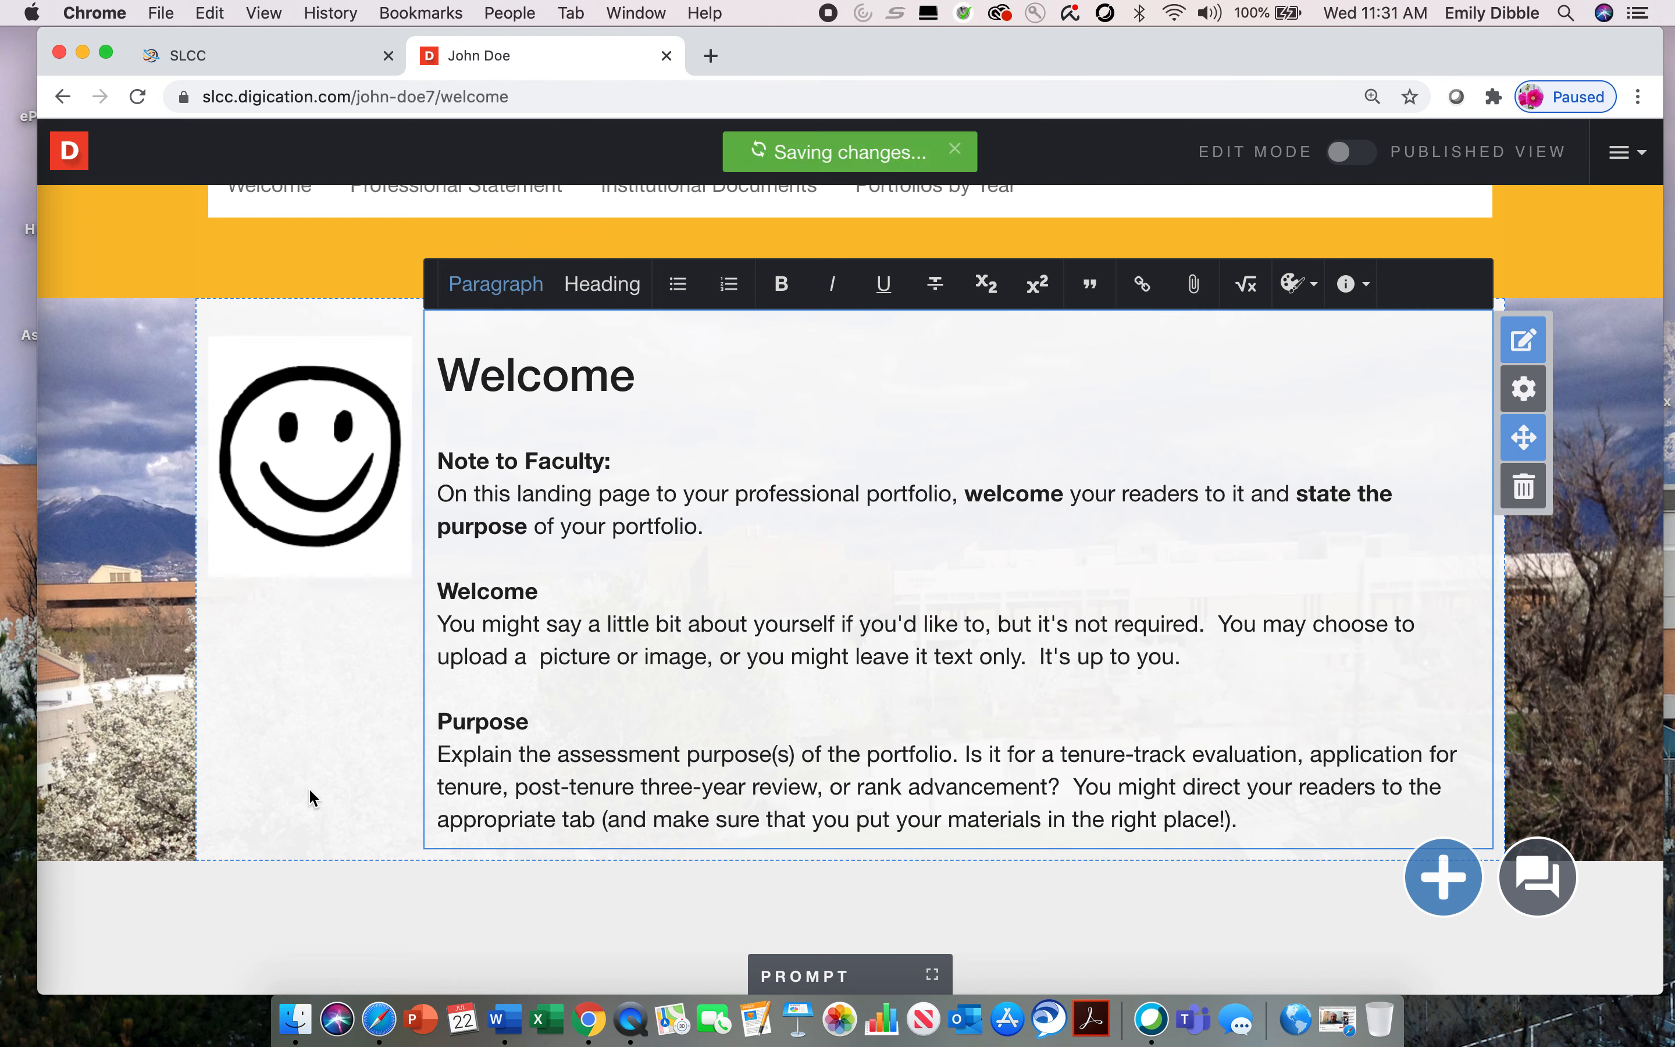
pyautogui.click(444, 470)
pyautogui.moveTo(444, 470); pyautogui.dragTo(336, 517)
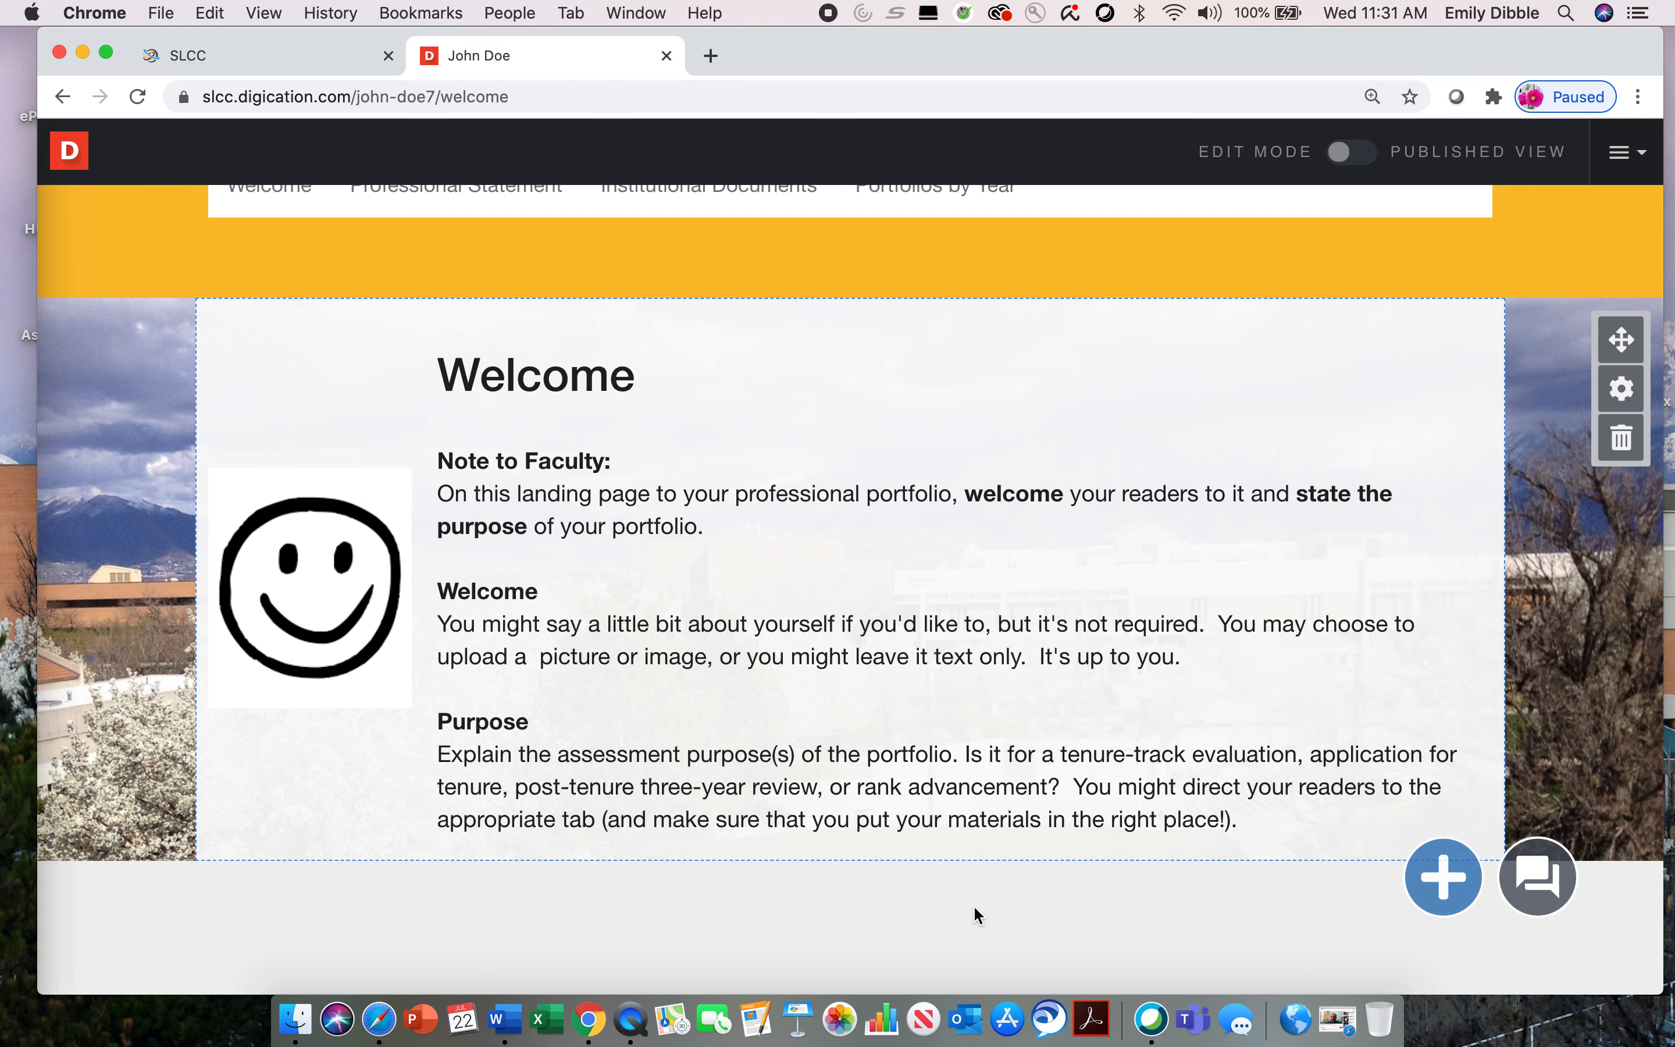
pyautogui.scroll(-1, 950, 620)
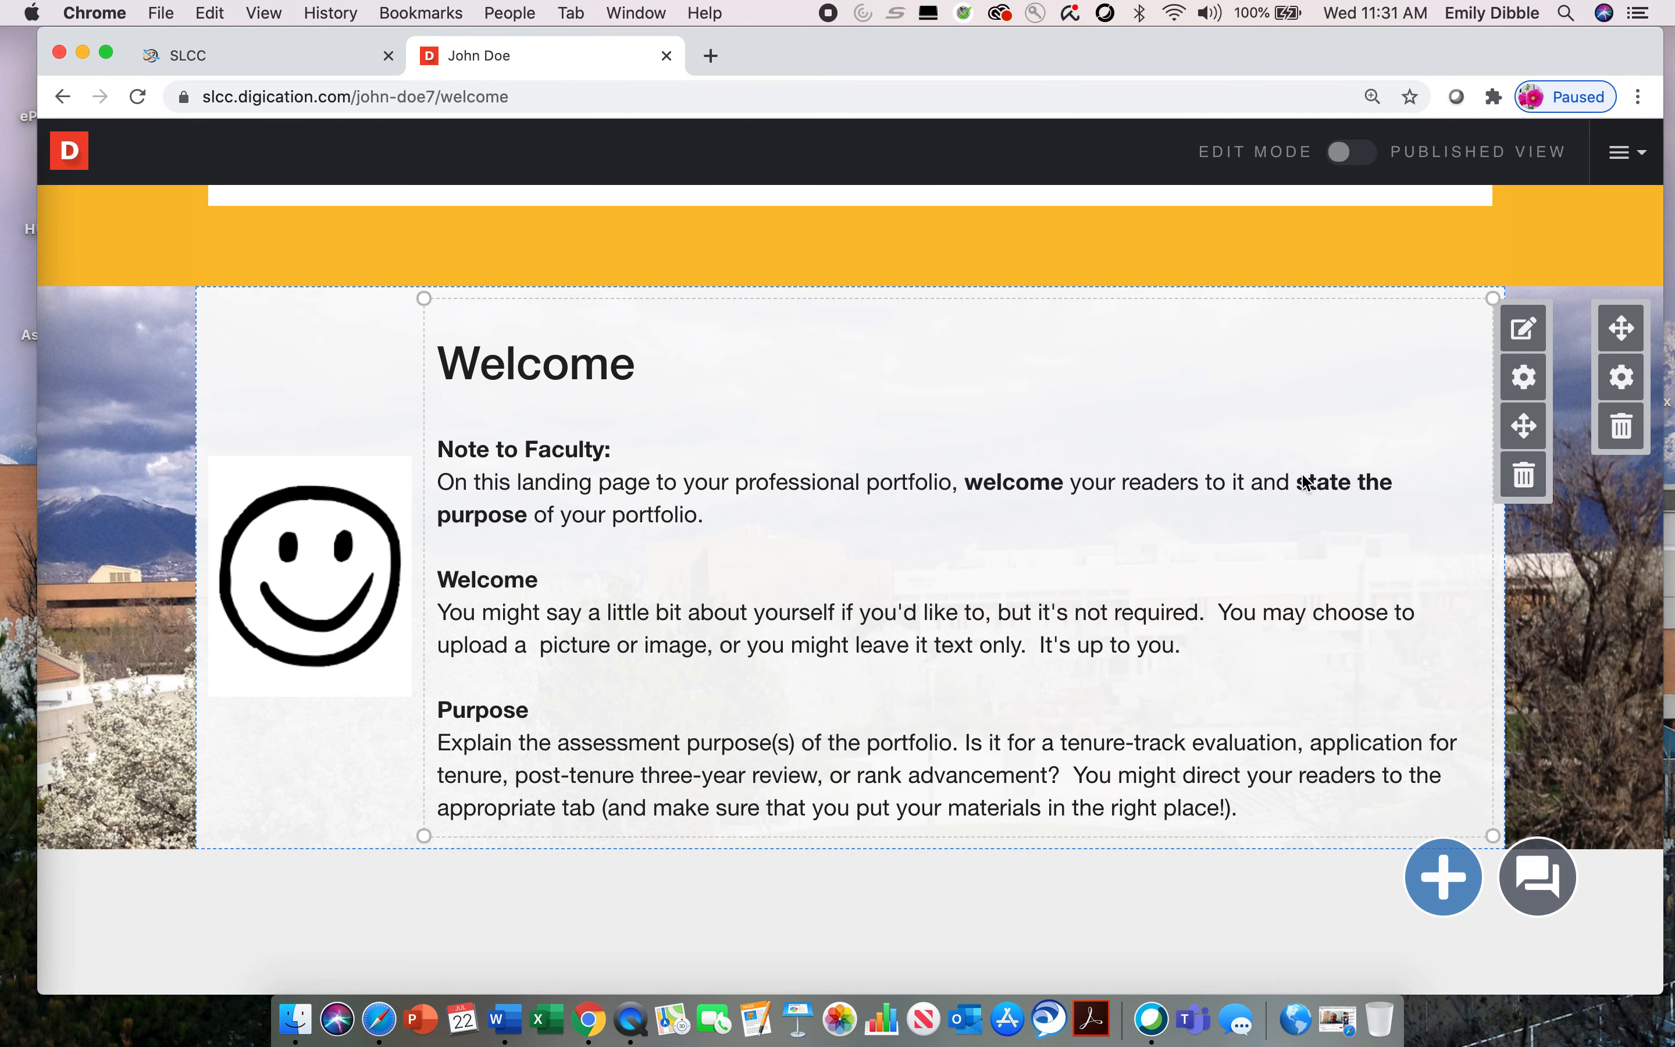
pyautogui.click(1525, 475)
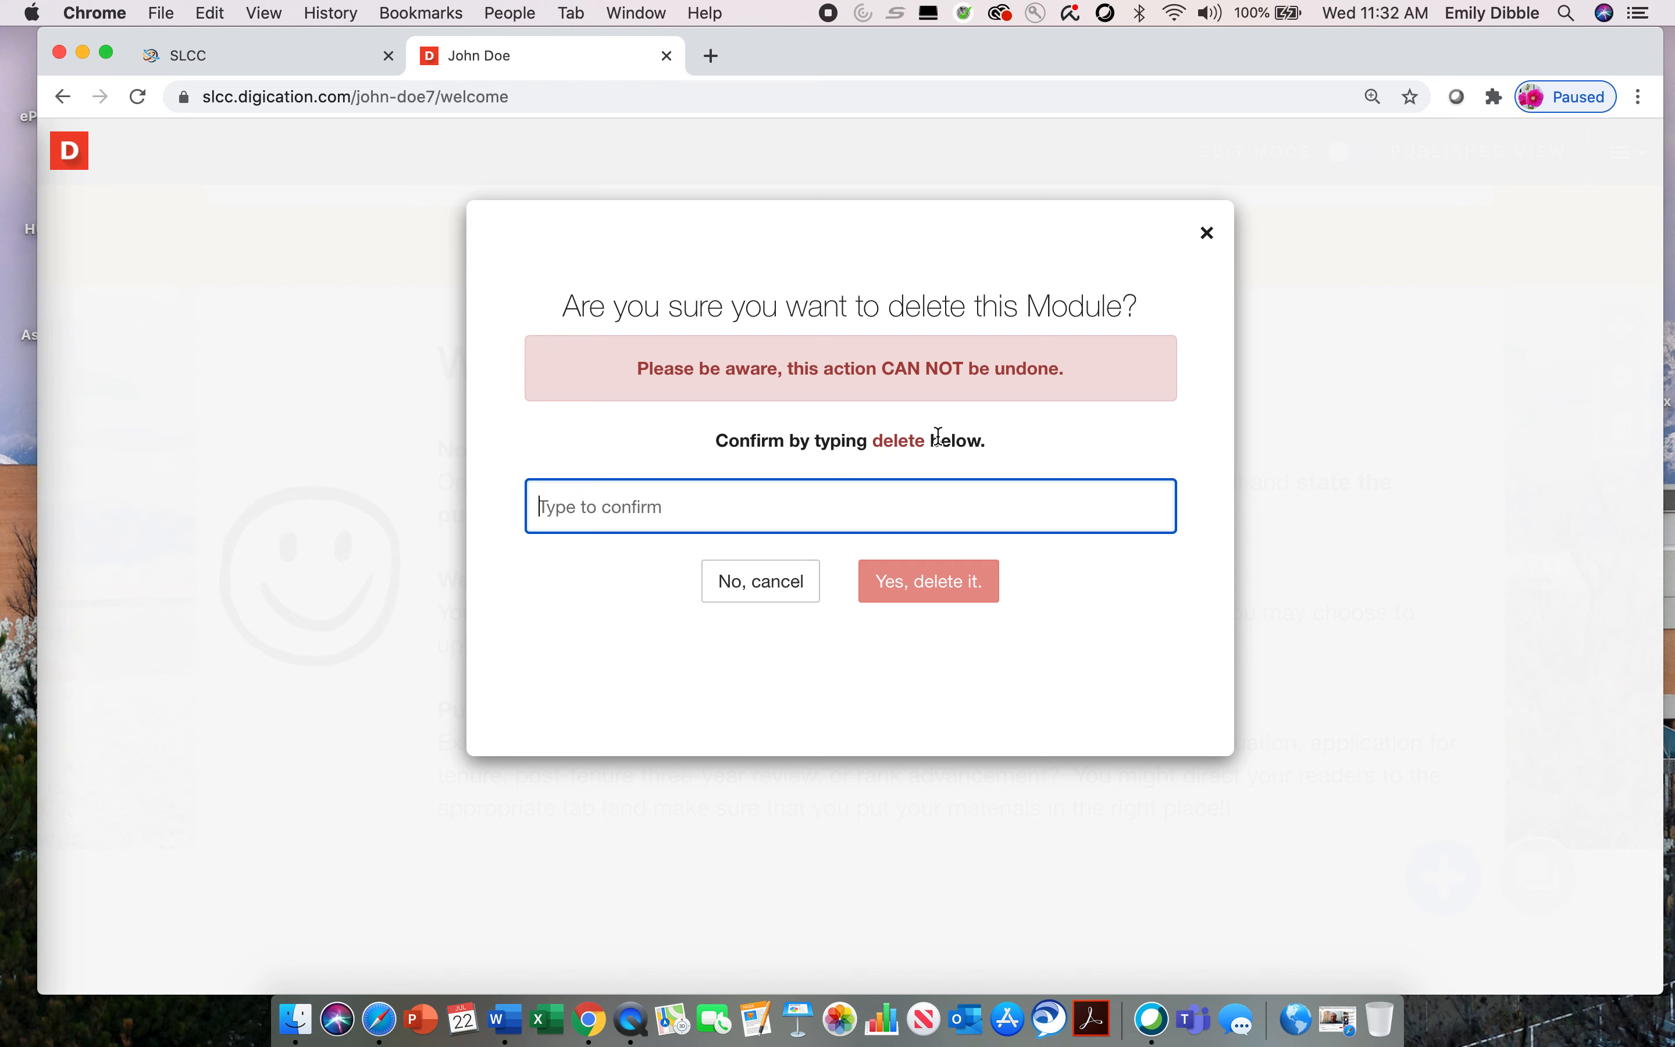
pyautogui.write('delete')
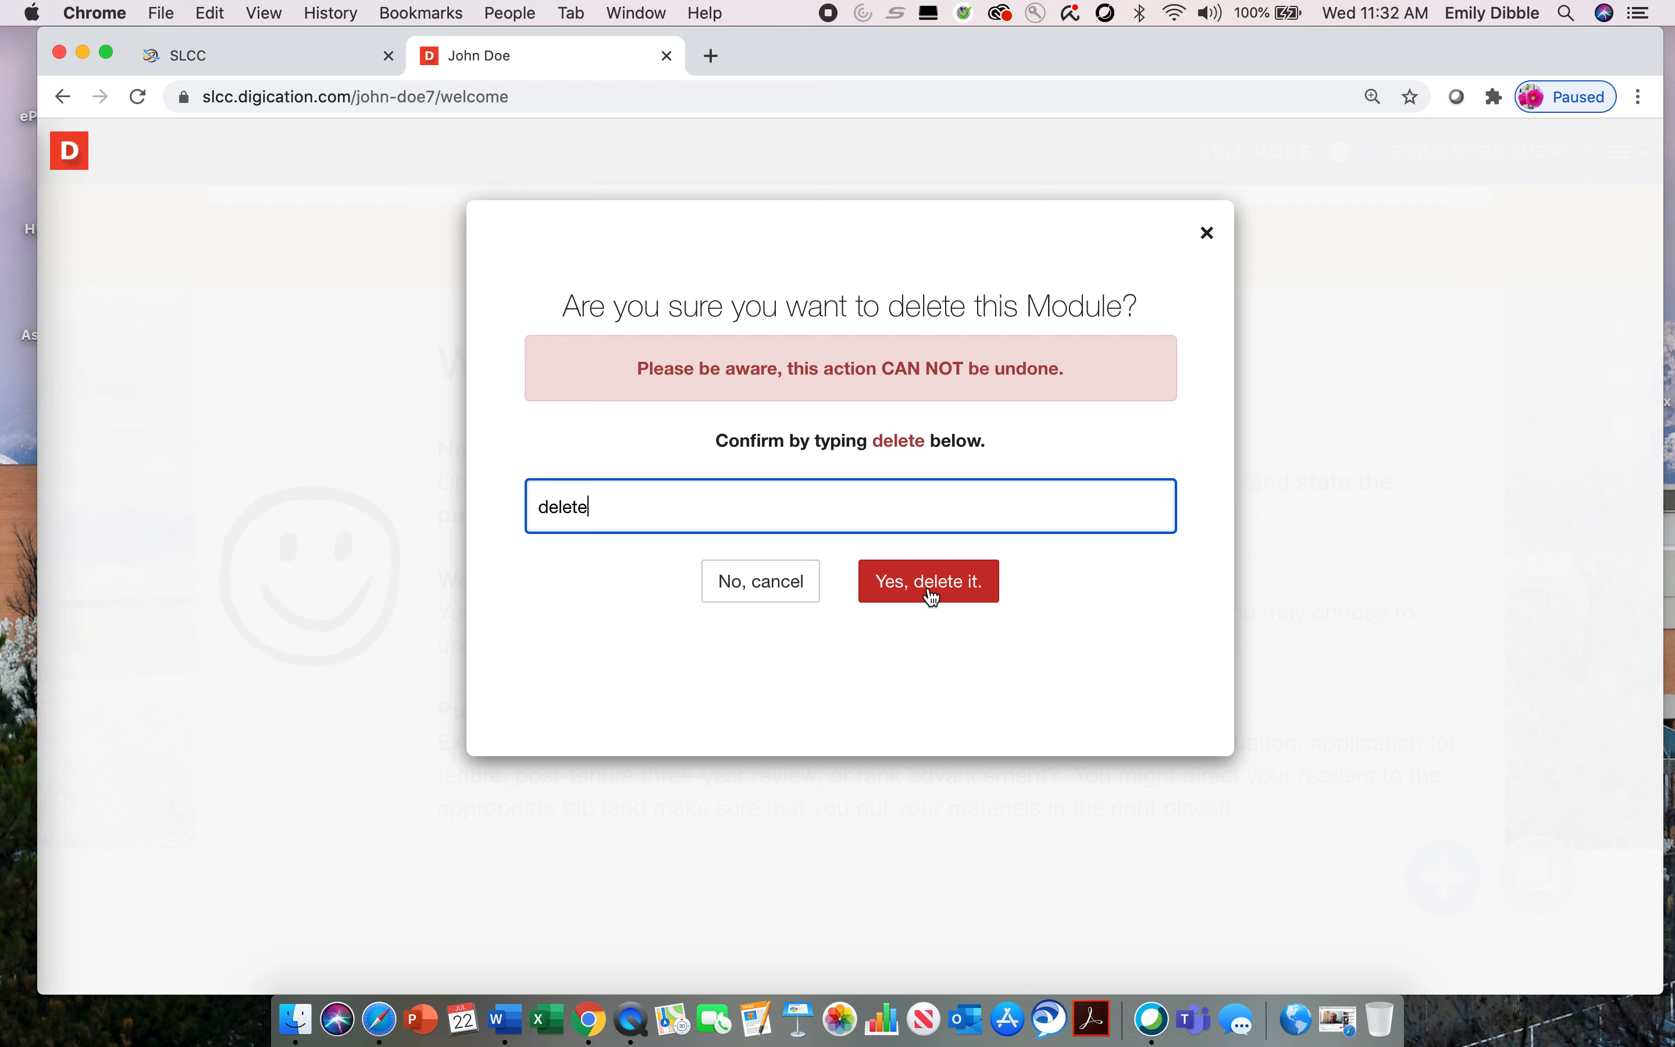
pyautogui.click(785, 581)
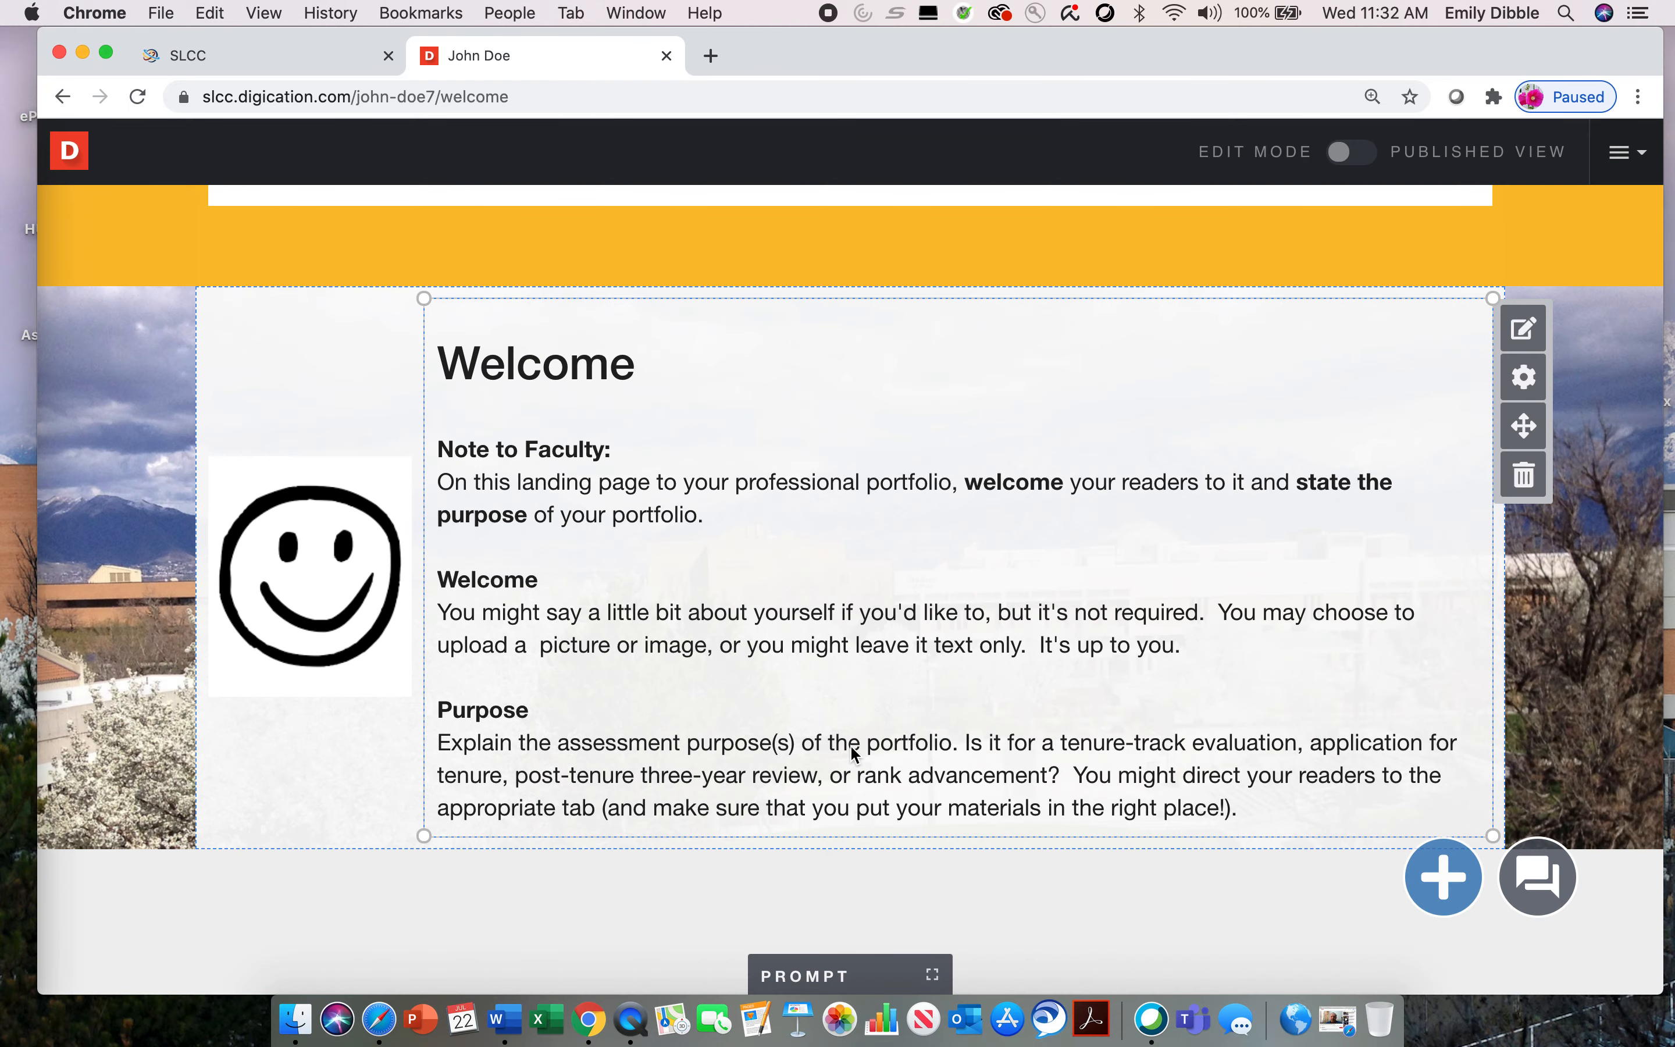
# Step: Open the Welcome text module for editing and select the Note to Faculty and Welcome paragraphs
pyautogui.click(1525, 328)
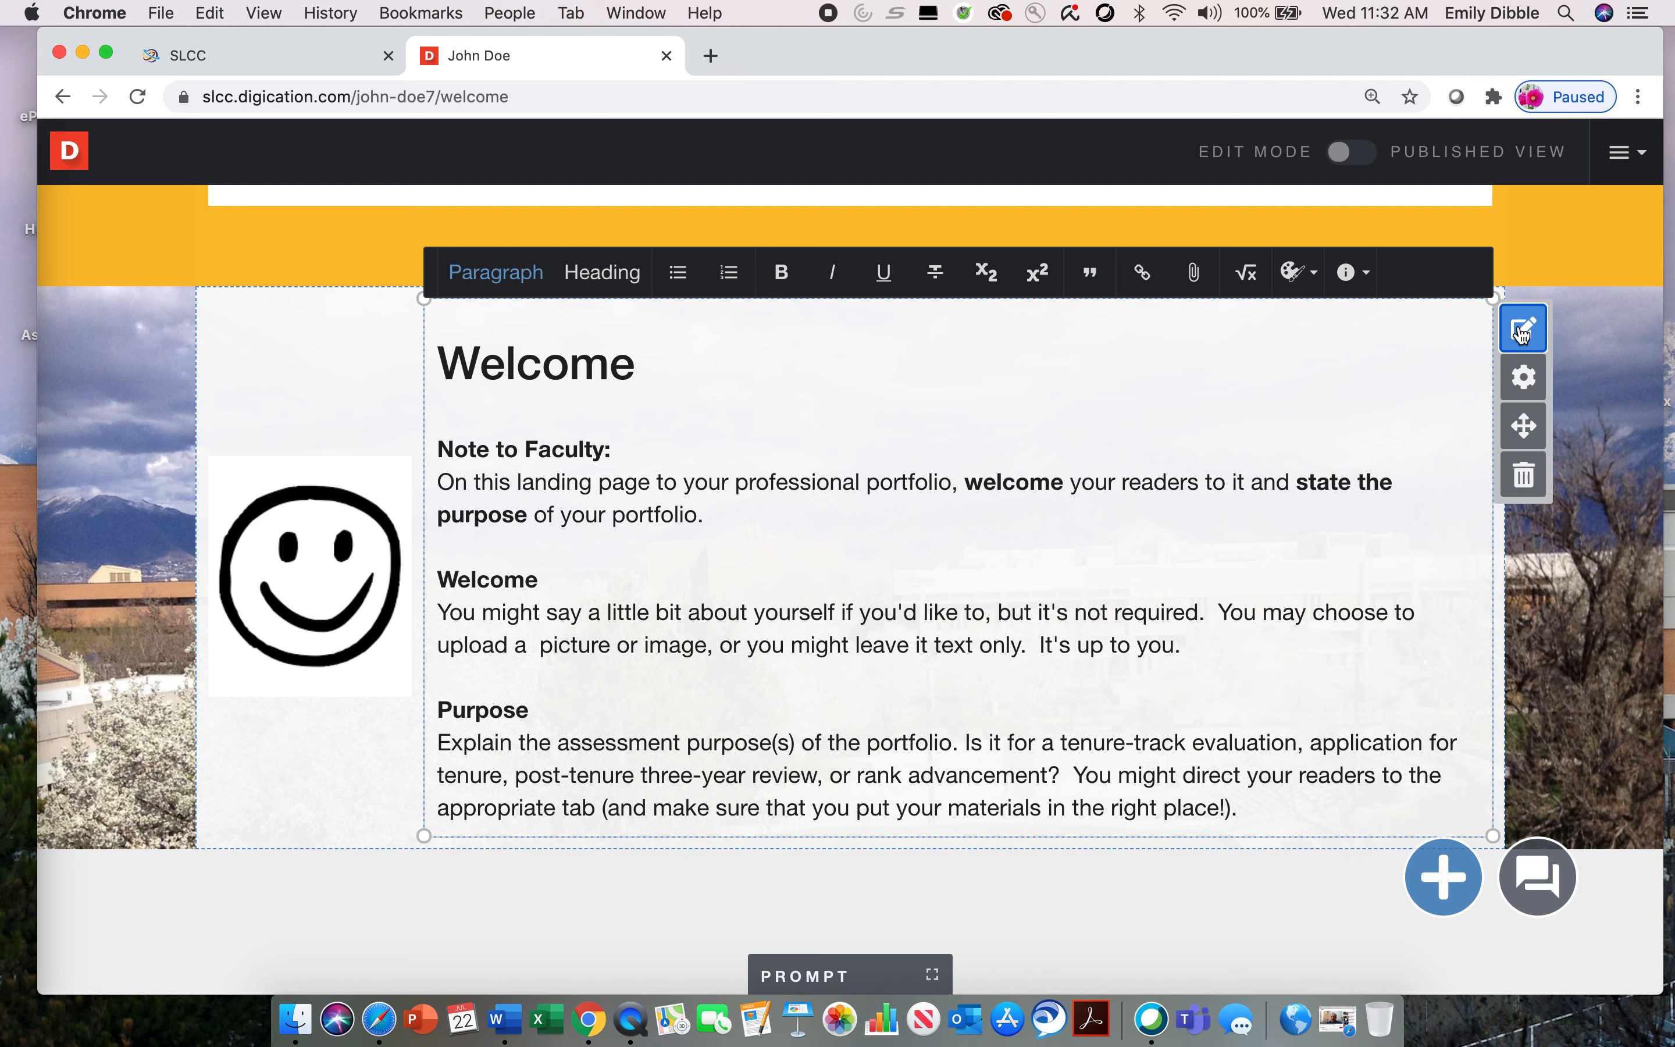
pyautogui.moveTo(440, 445); pyautogui.dragTo(813, 675)
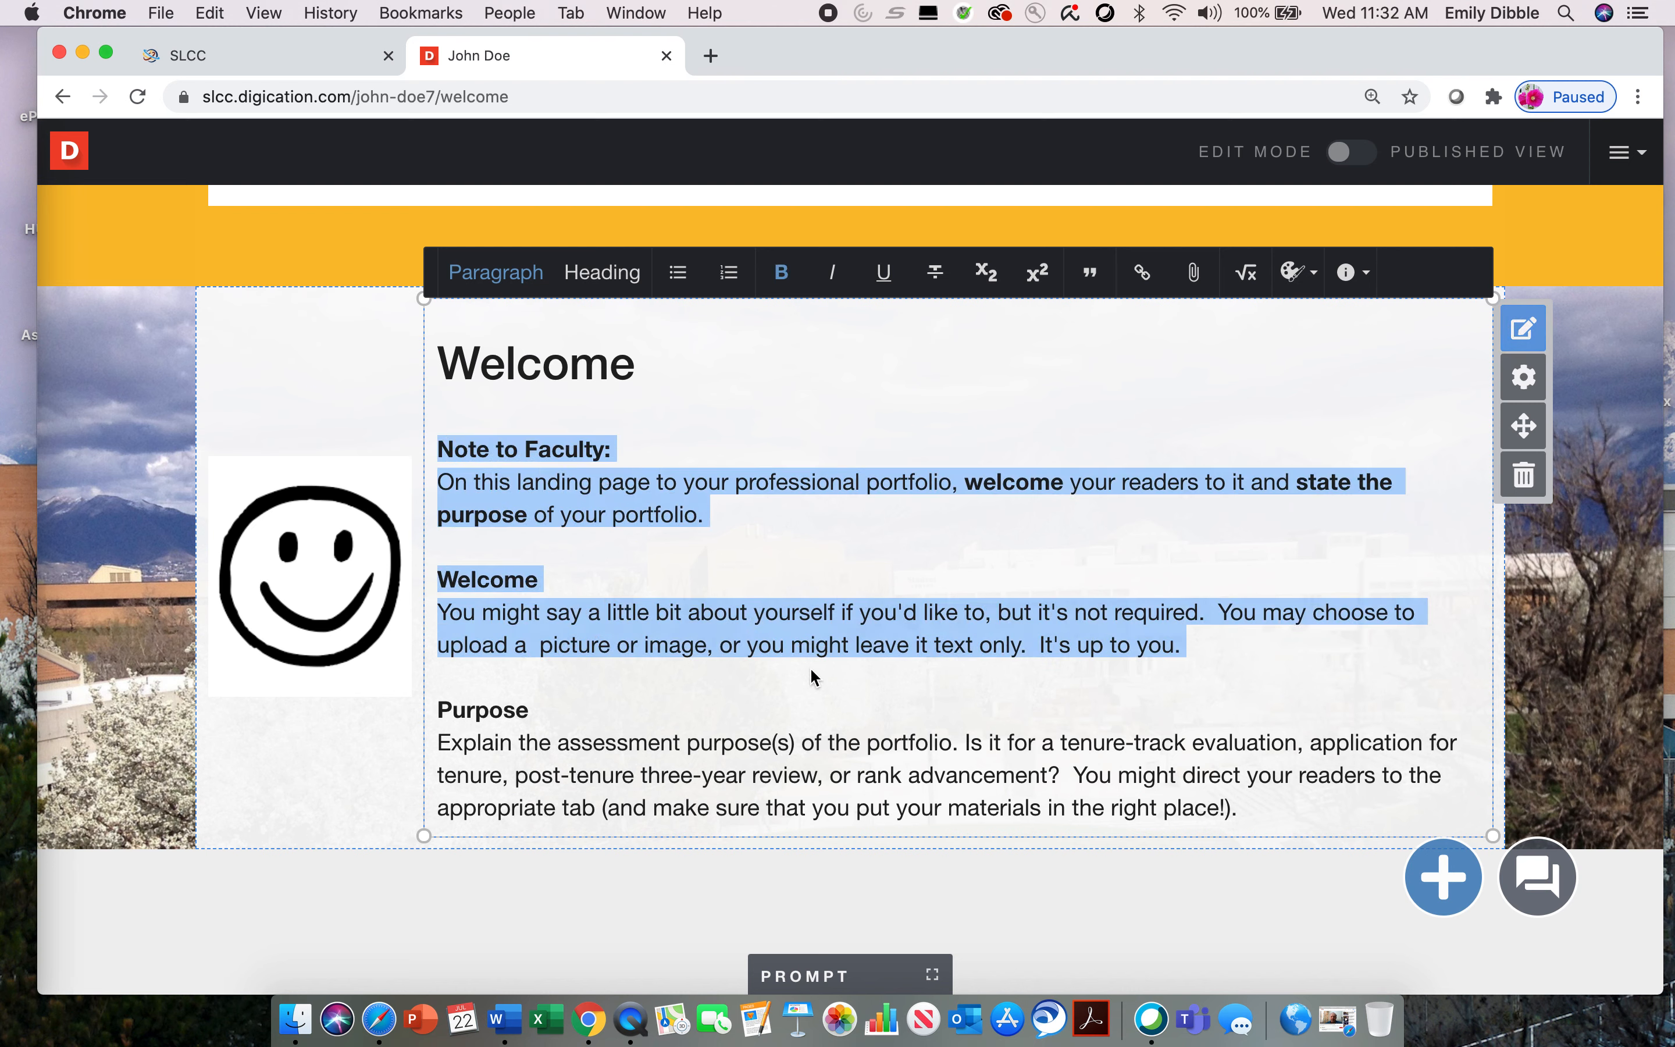
pyautogui.click(963, 447)
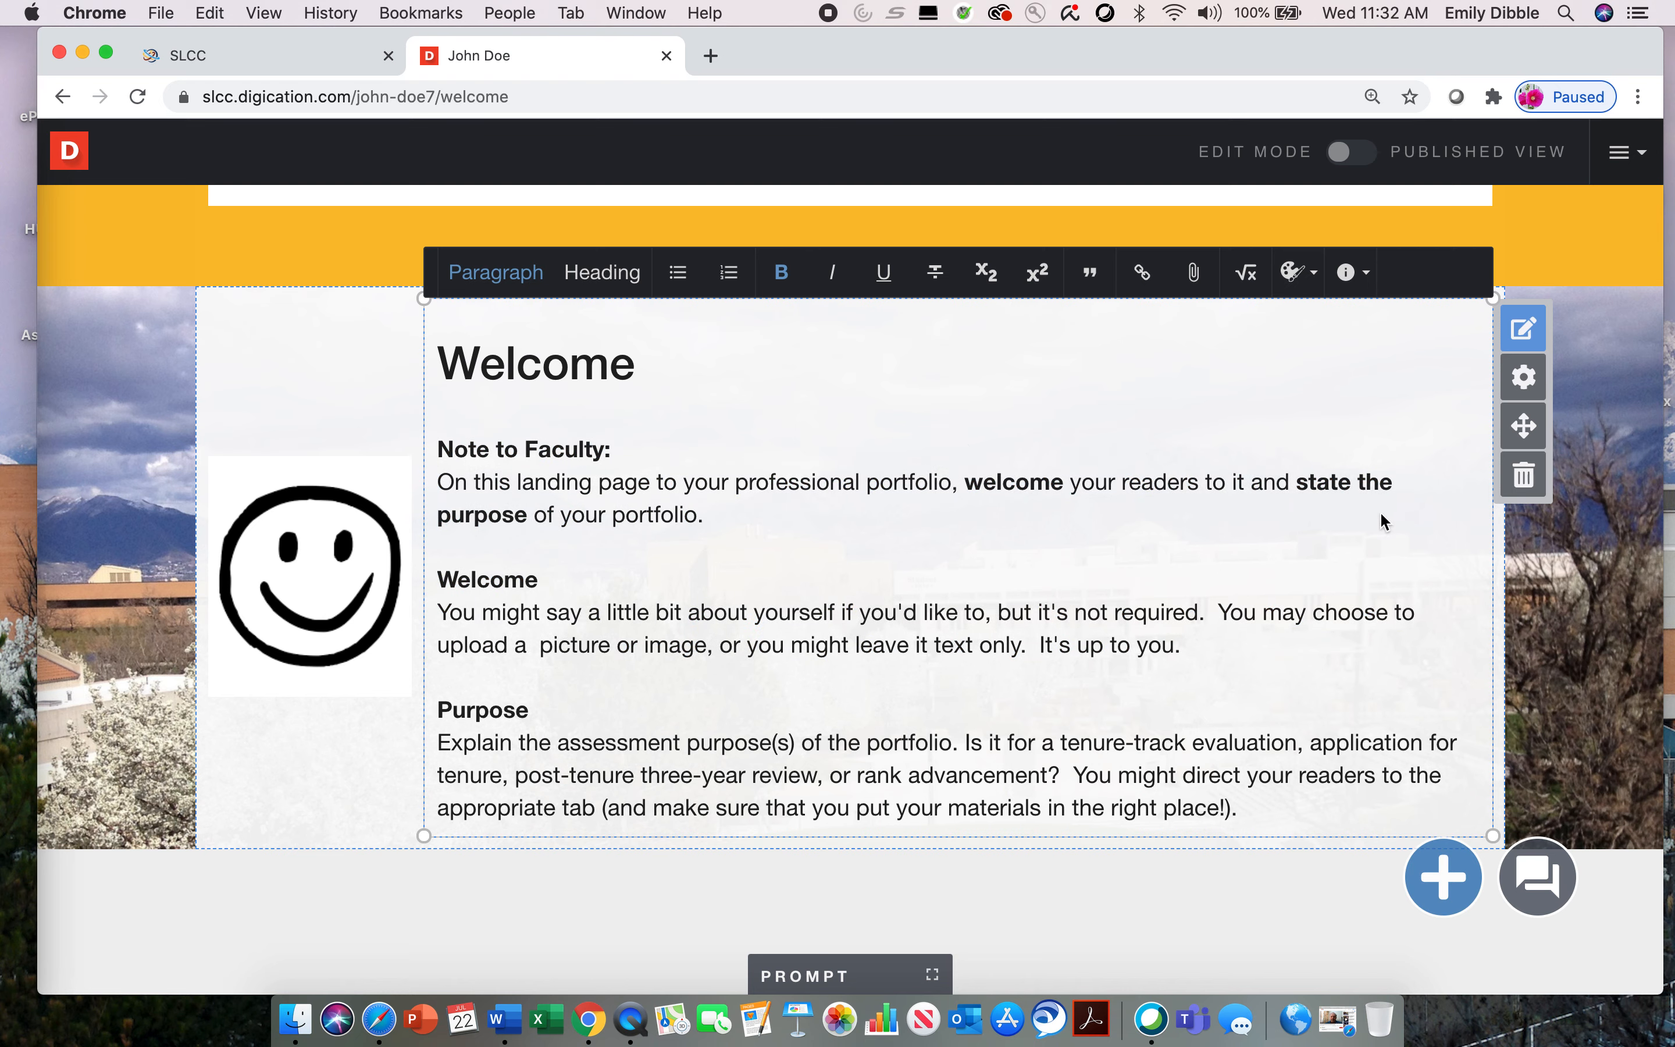
pyautogui.click(1415, 579)
pyautogui.click(1574, 585)
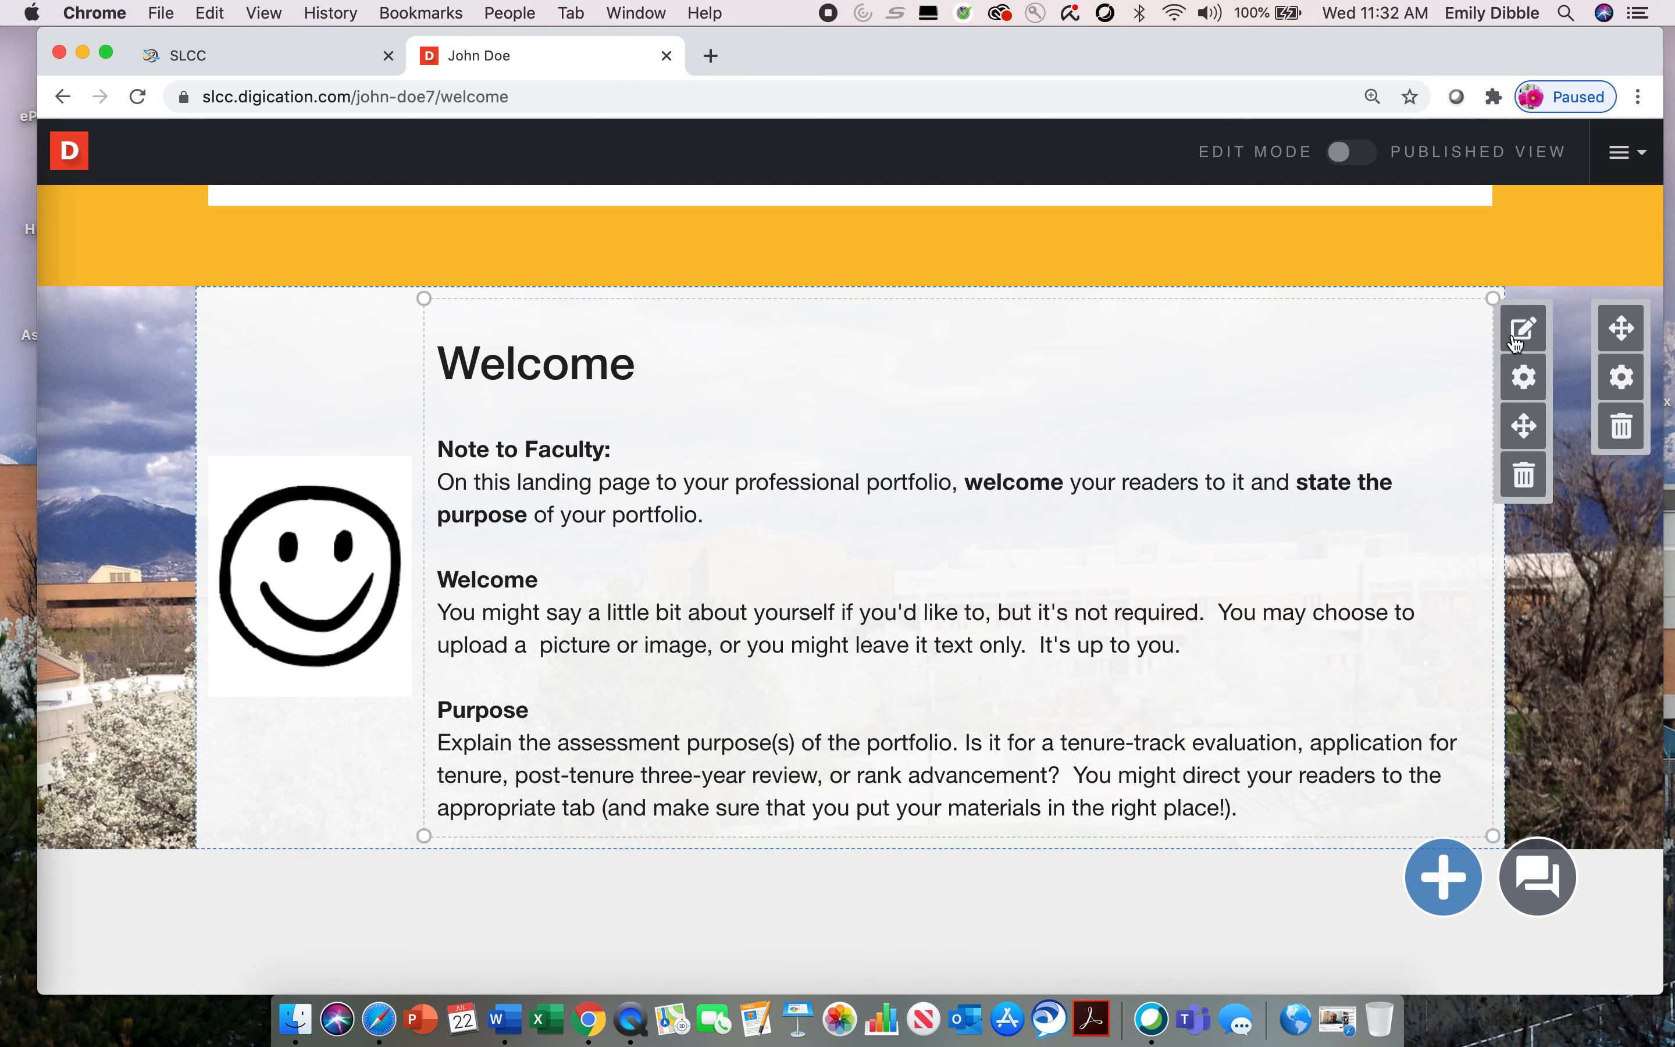
pyautogui.click(908, 405)
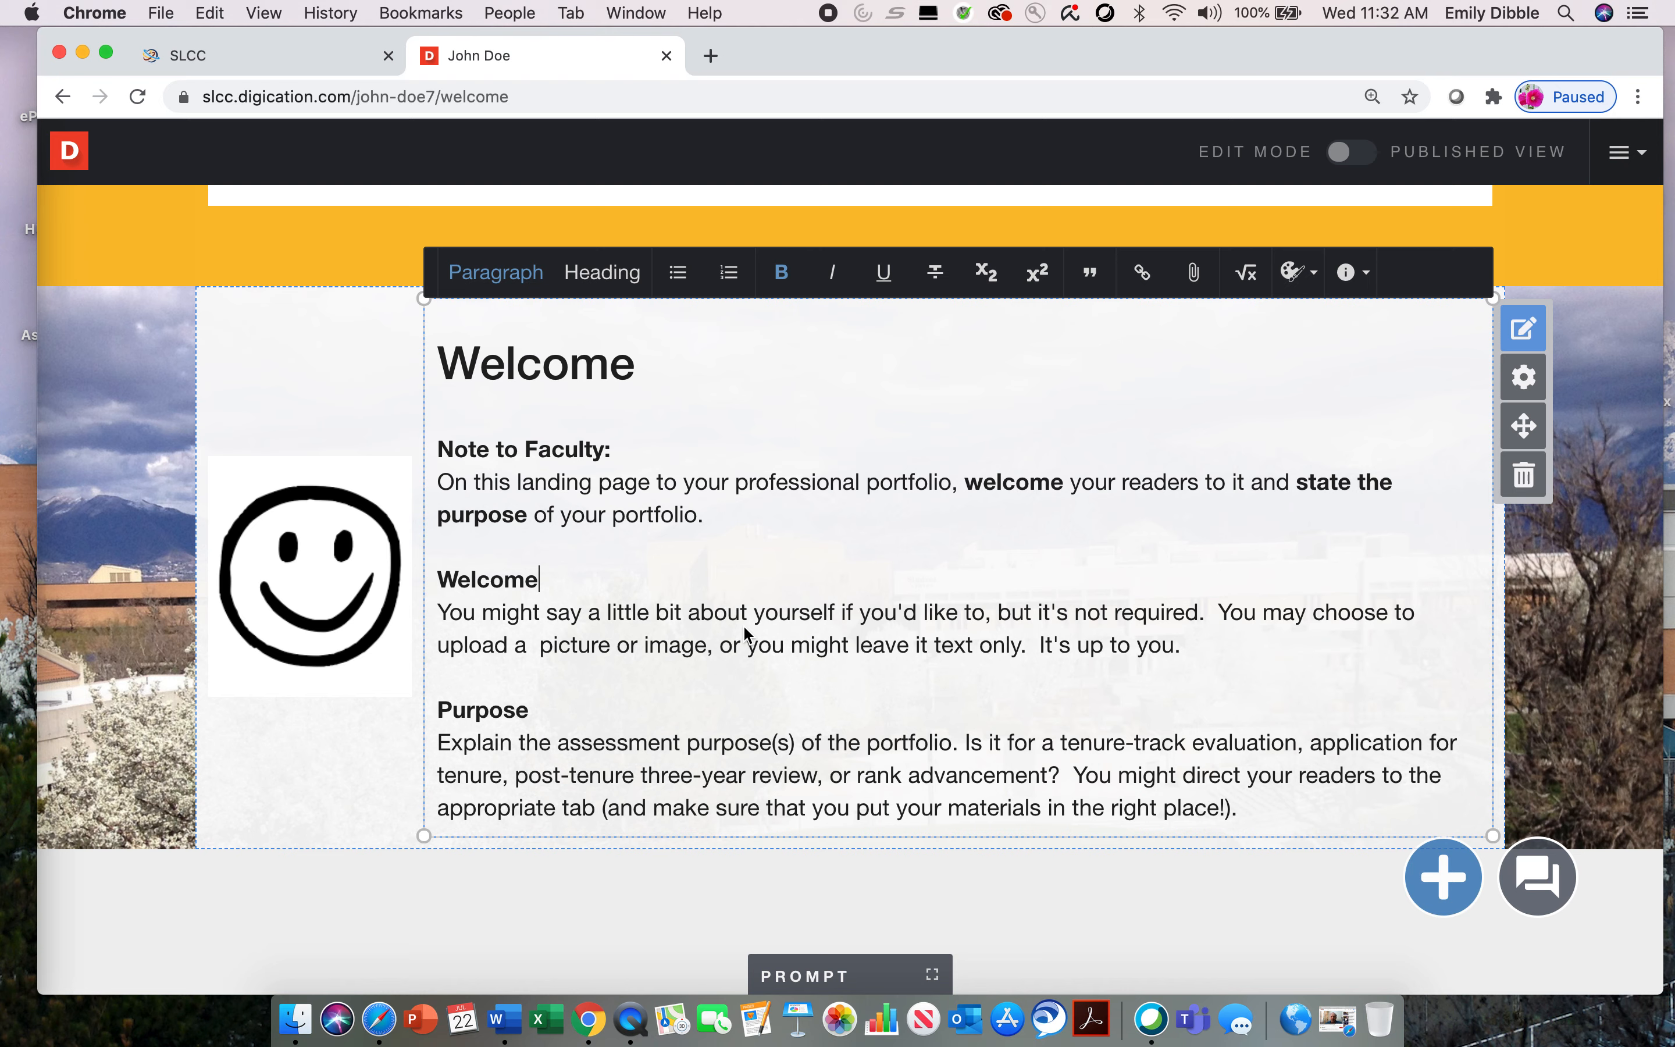
pyautogui.click(260, 536)
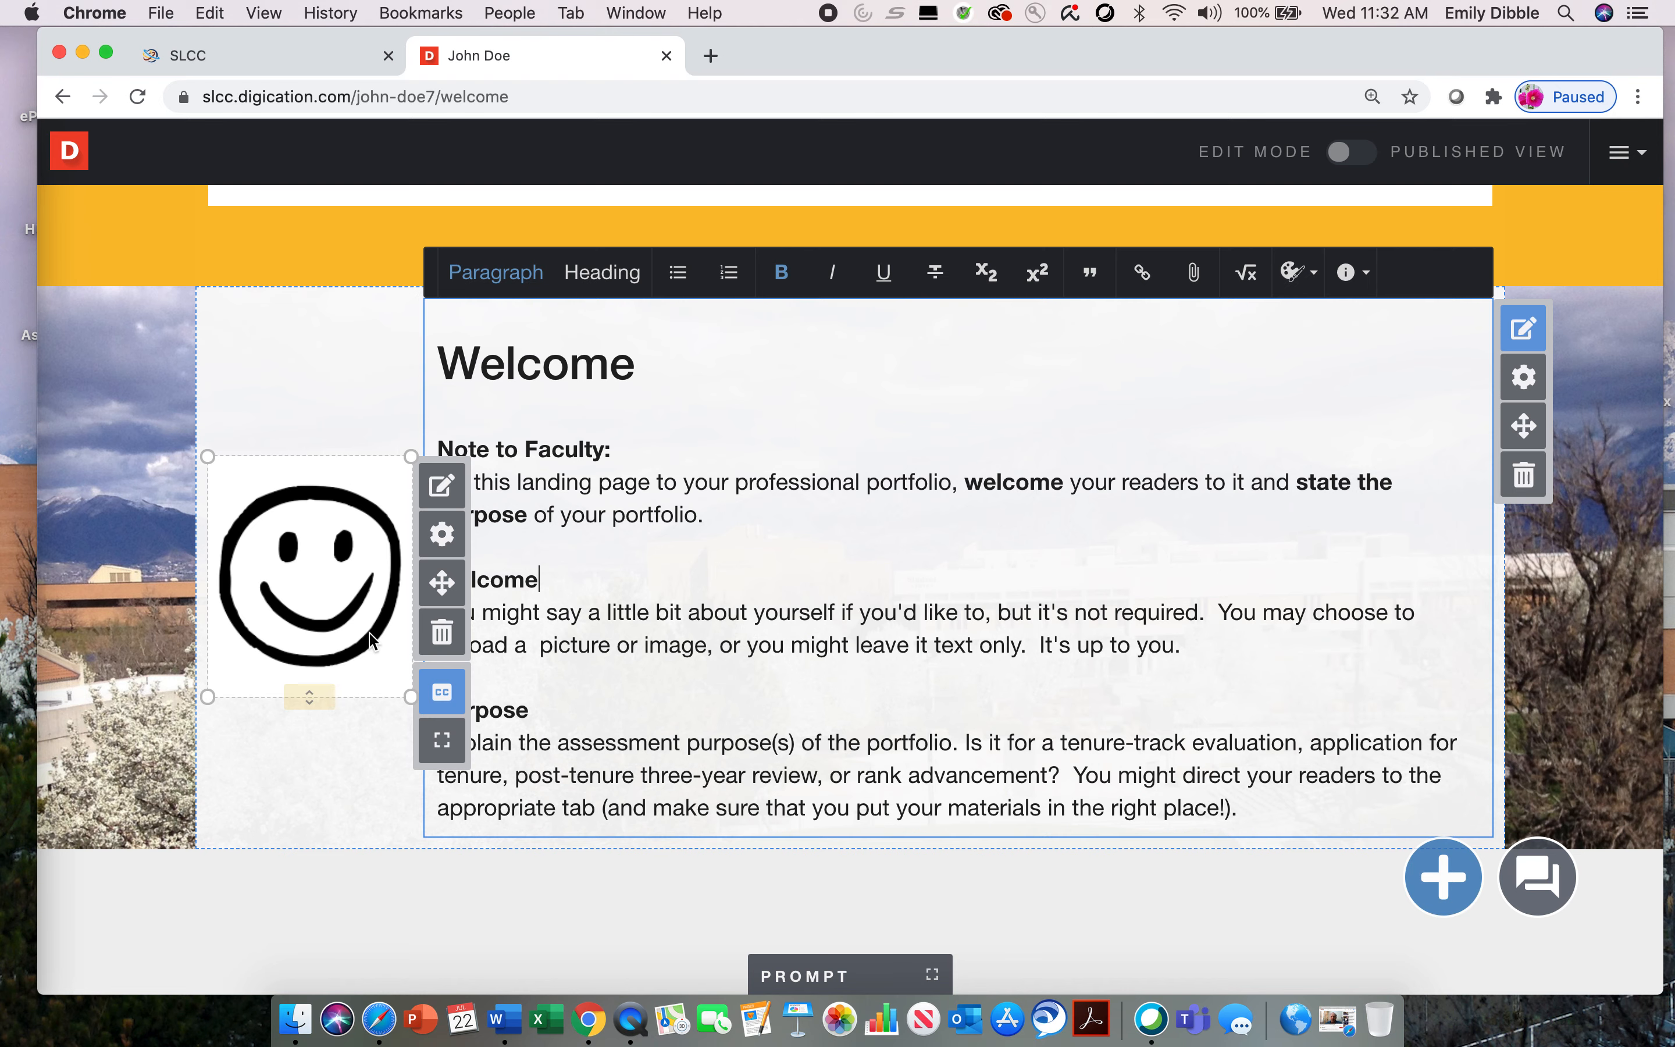
pyautogui.click(332, 775)
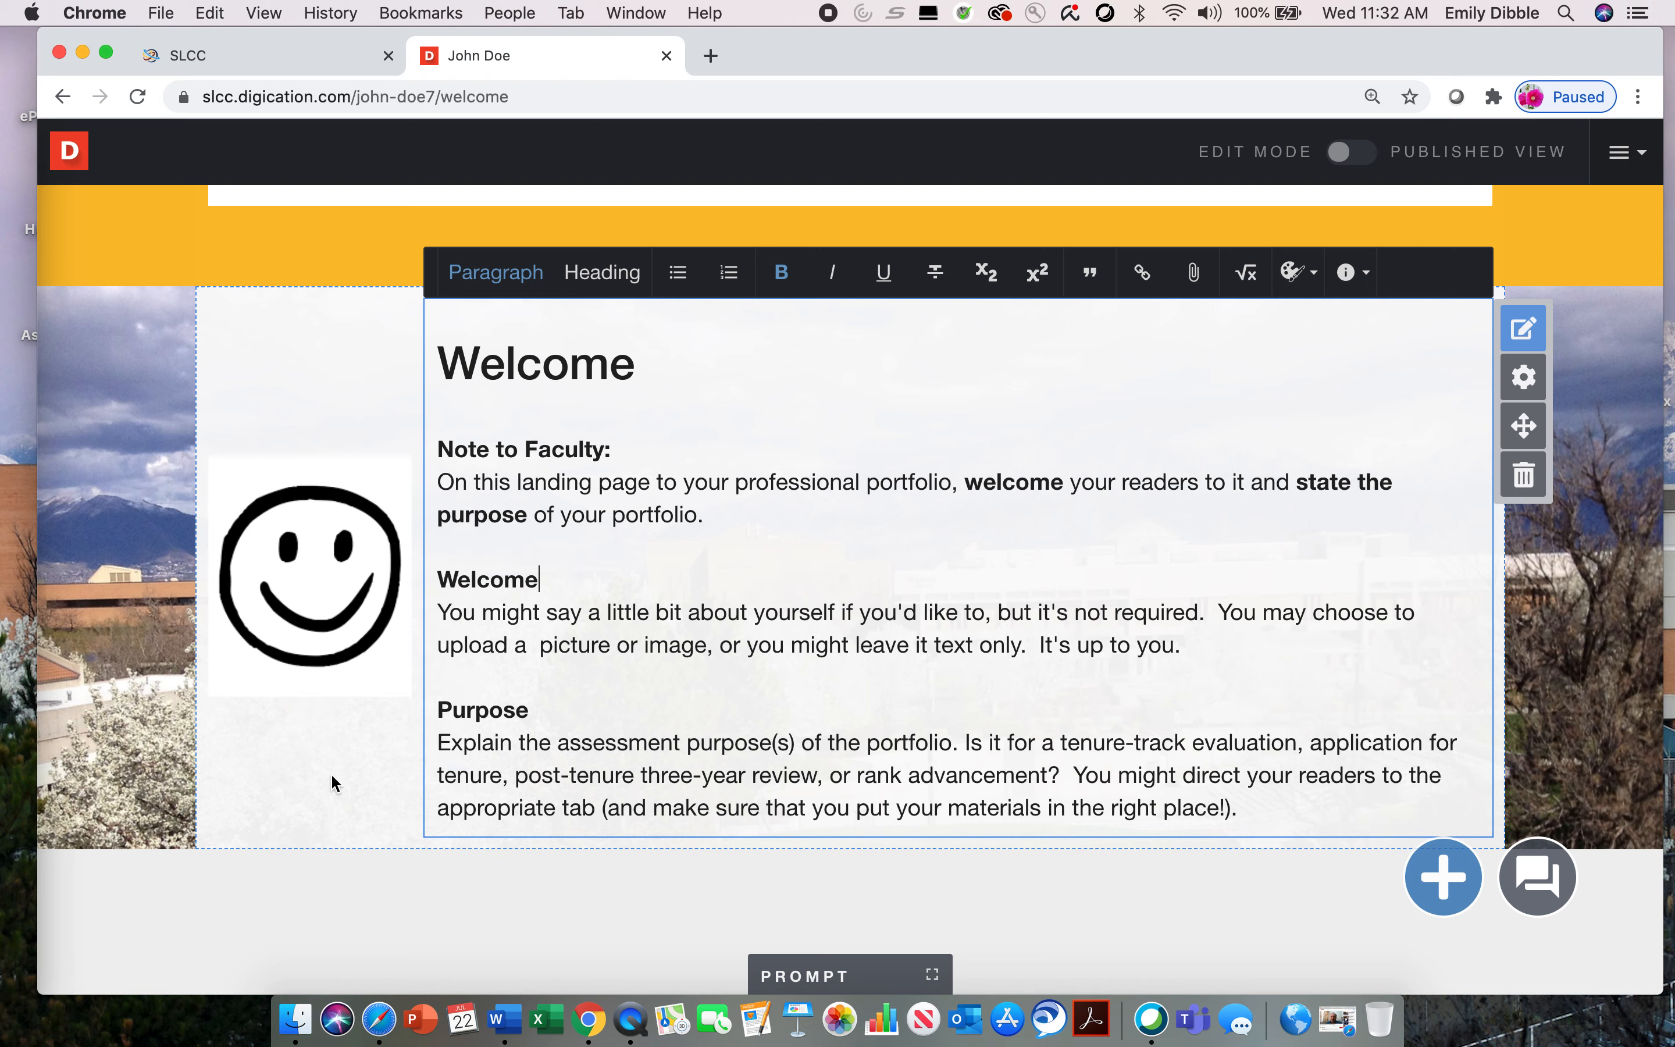
# Step: Replace the smiley-face image with the portrait file Screen Shot 2020-07-21 at 3.11.14 PM from the desktop and upload it
pyautogui.click(322, 668)
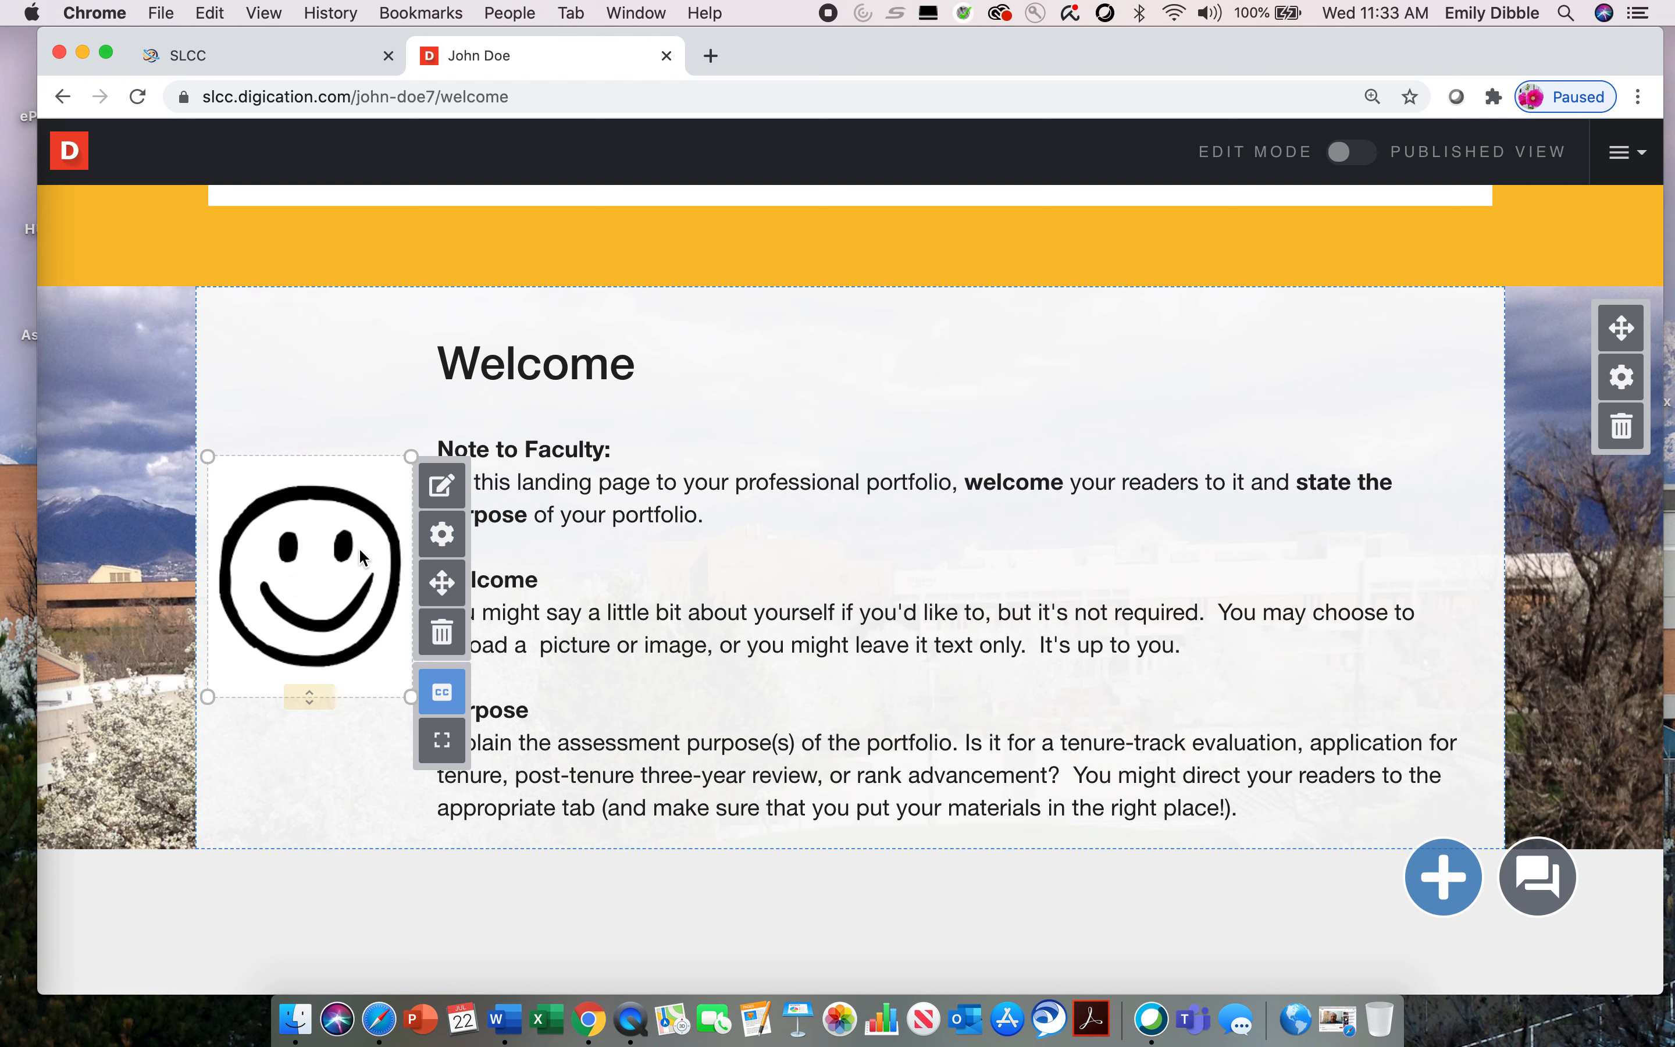
pyautogui.click(448, 489)
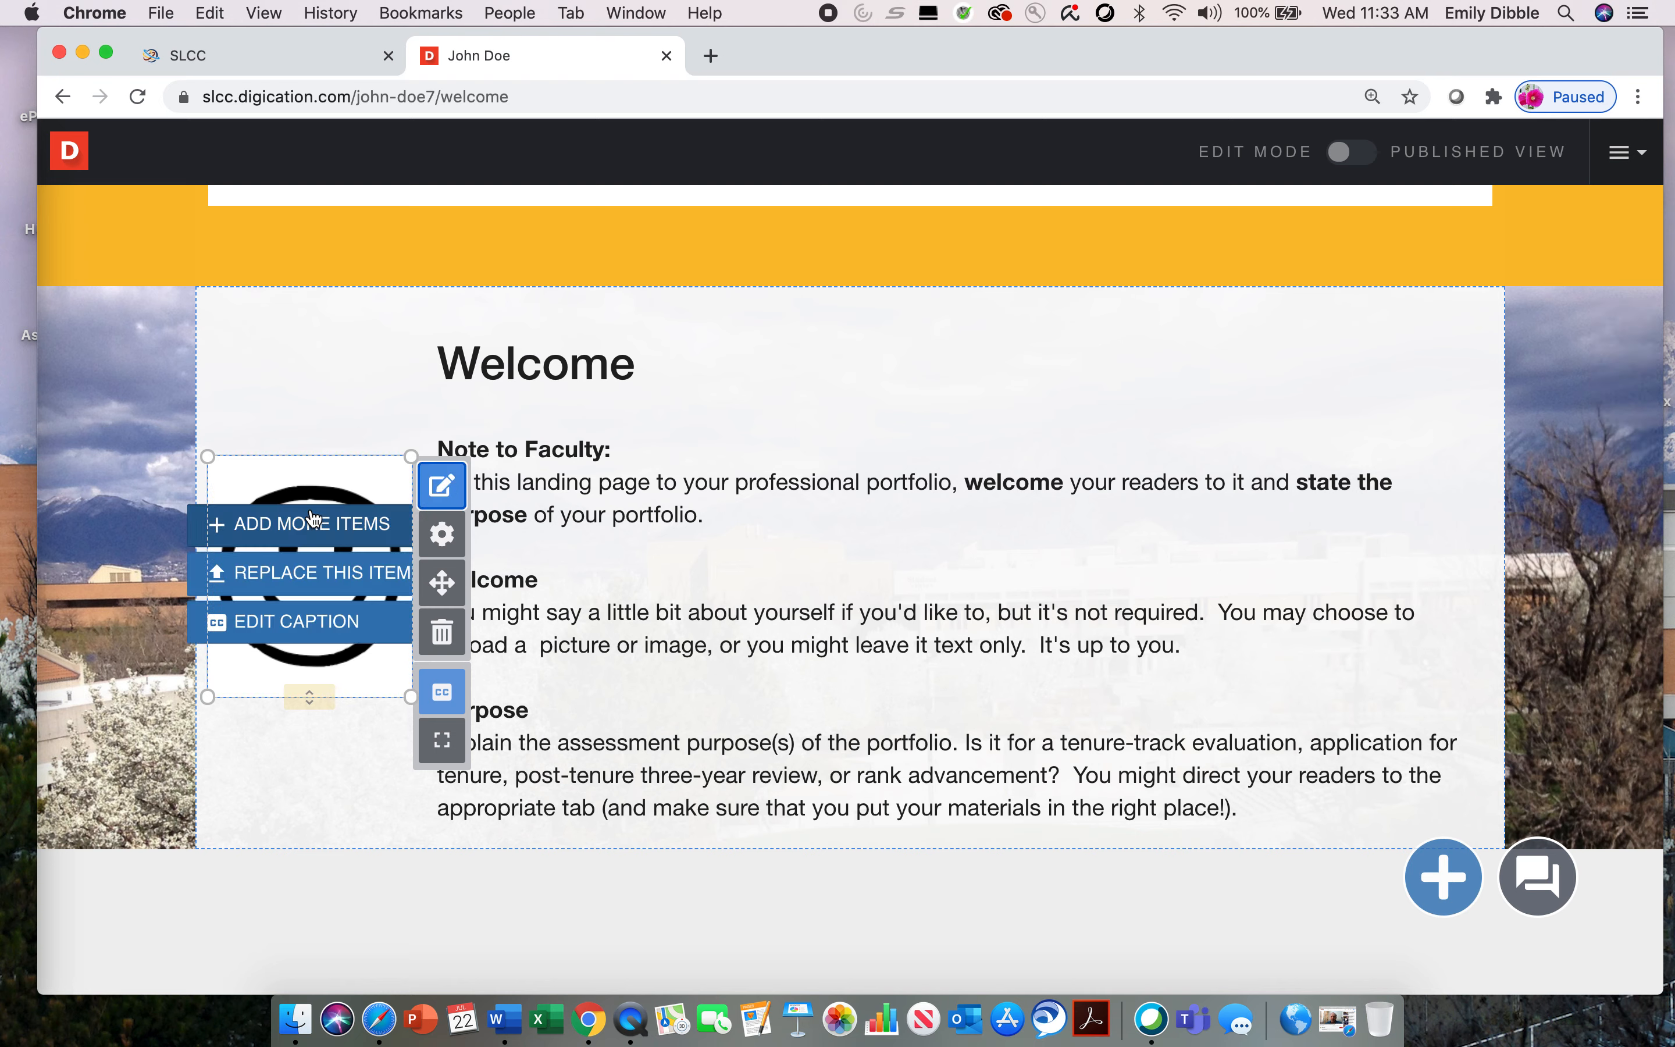
pyautogui.click(309, 589)
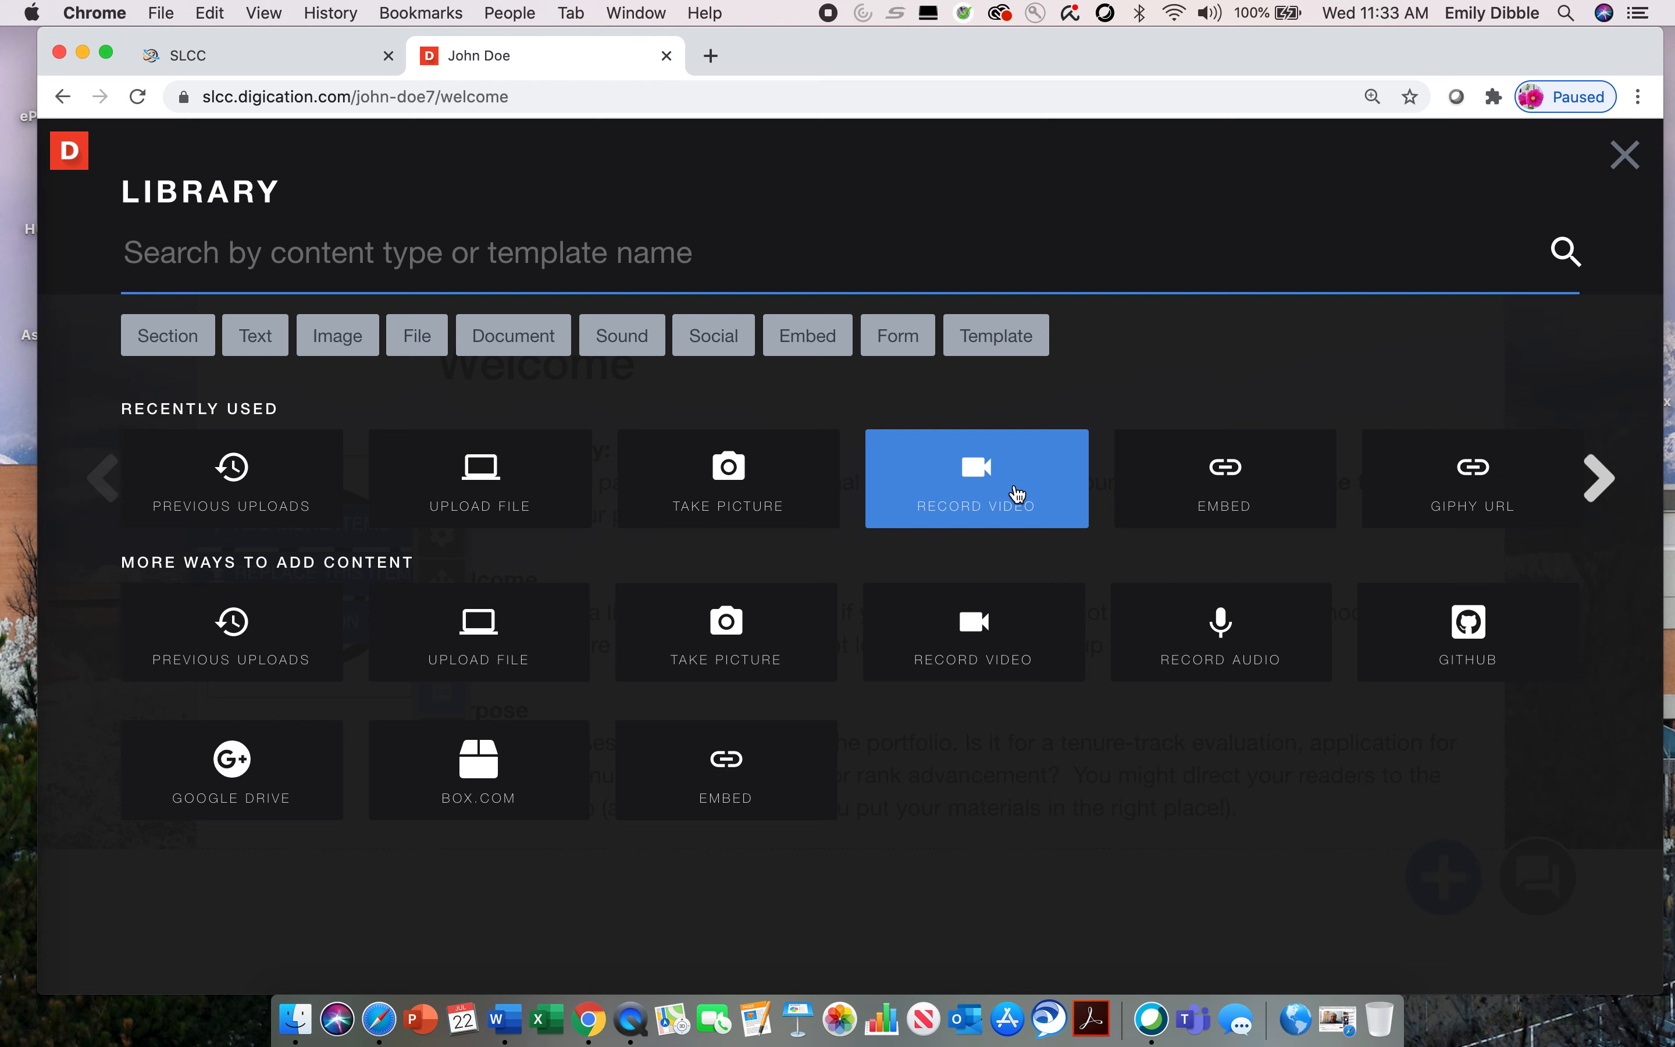
pyautogui.click(466, 502)
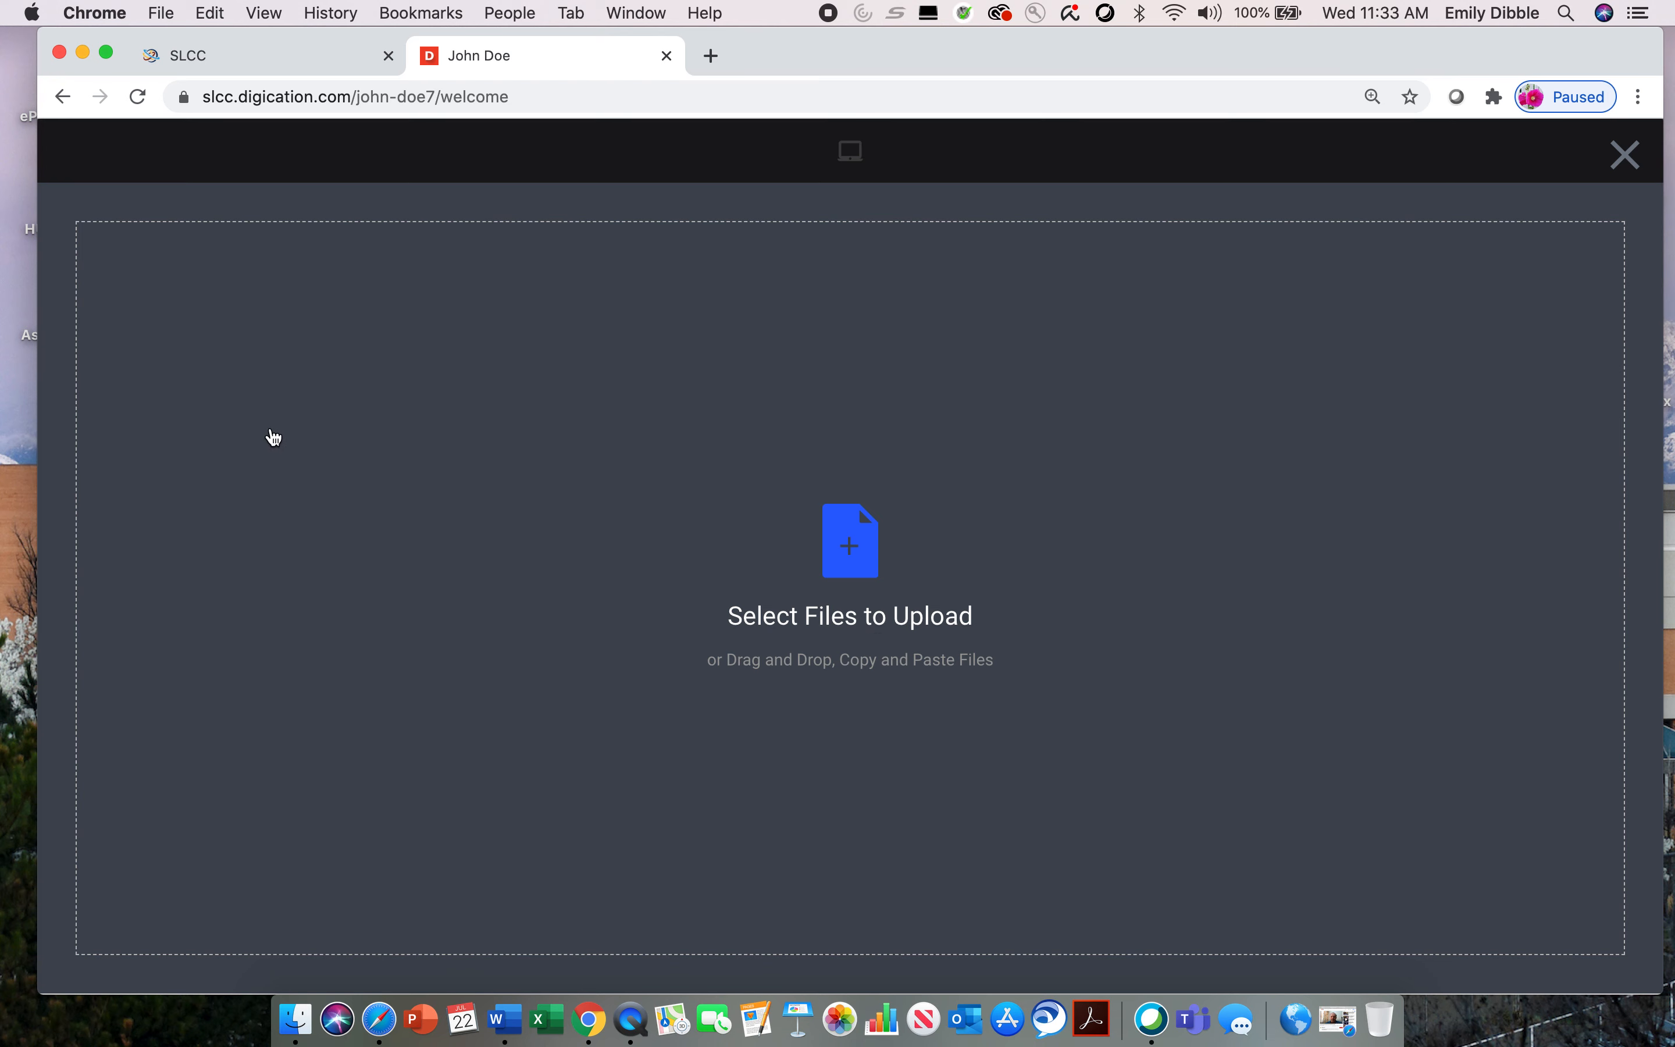
pyautogui.moveTo(38, 370); pyautogui.dragTo(85, 370)
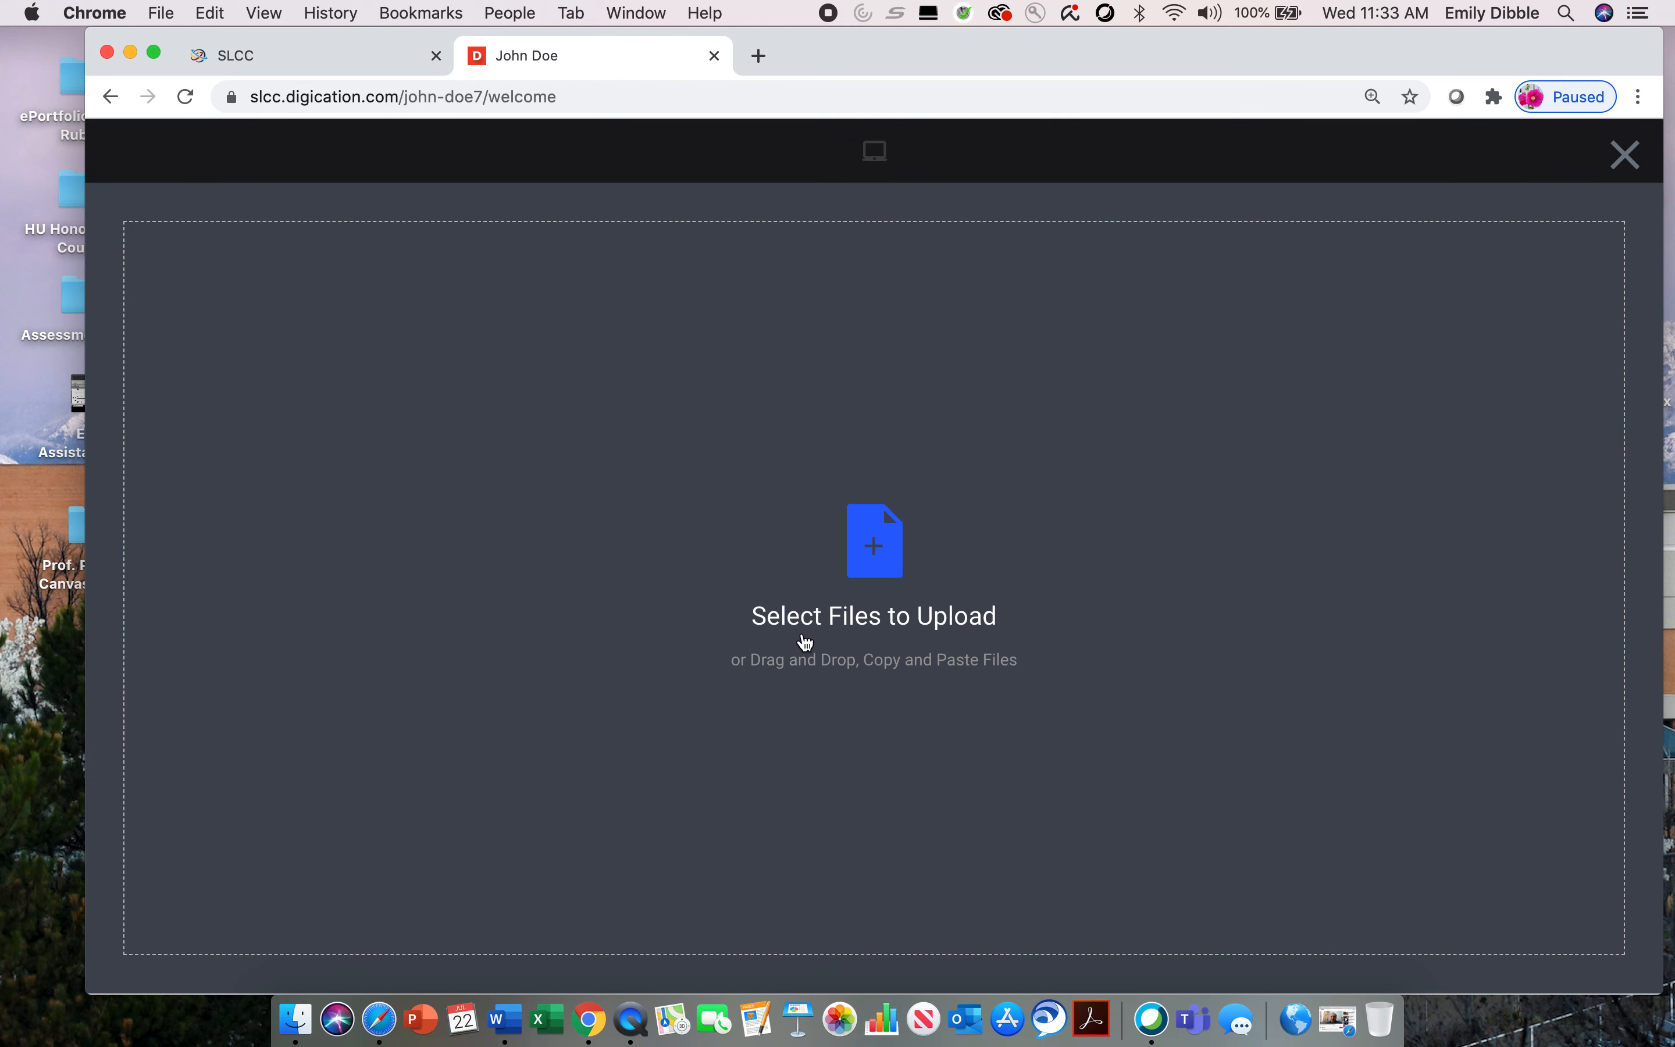
pyautogui.moveTo(830, 45); pyautogui.dragTo(504, 8)
pyautogui.moveTo(1017, 52); pyautogui.dragTo(838, 44)
pyautogui.moveTo(1220, 219); pyautogui.dragTo(331, 592)
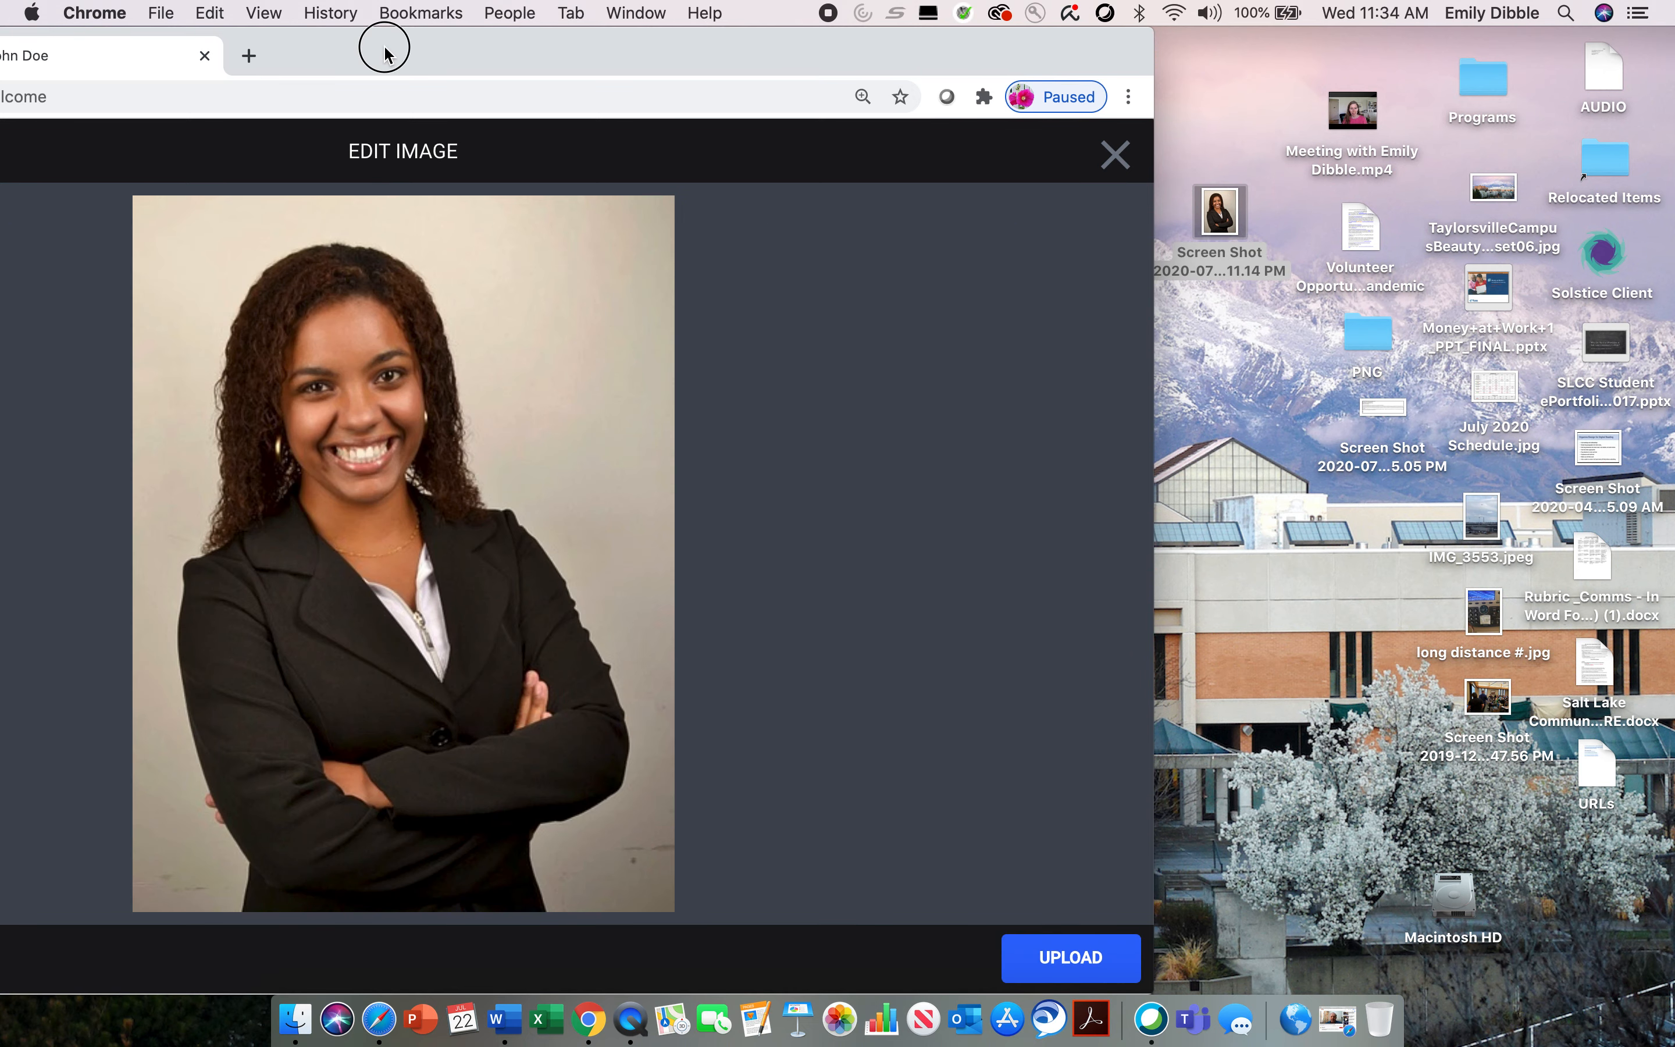
pyautogui.moveTo(387, 47); pyautogui.dragTo(817, 47)
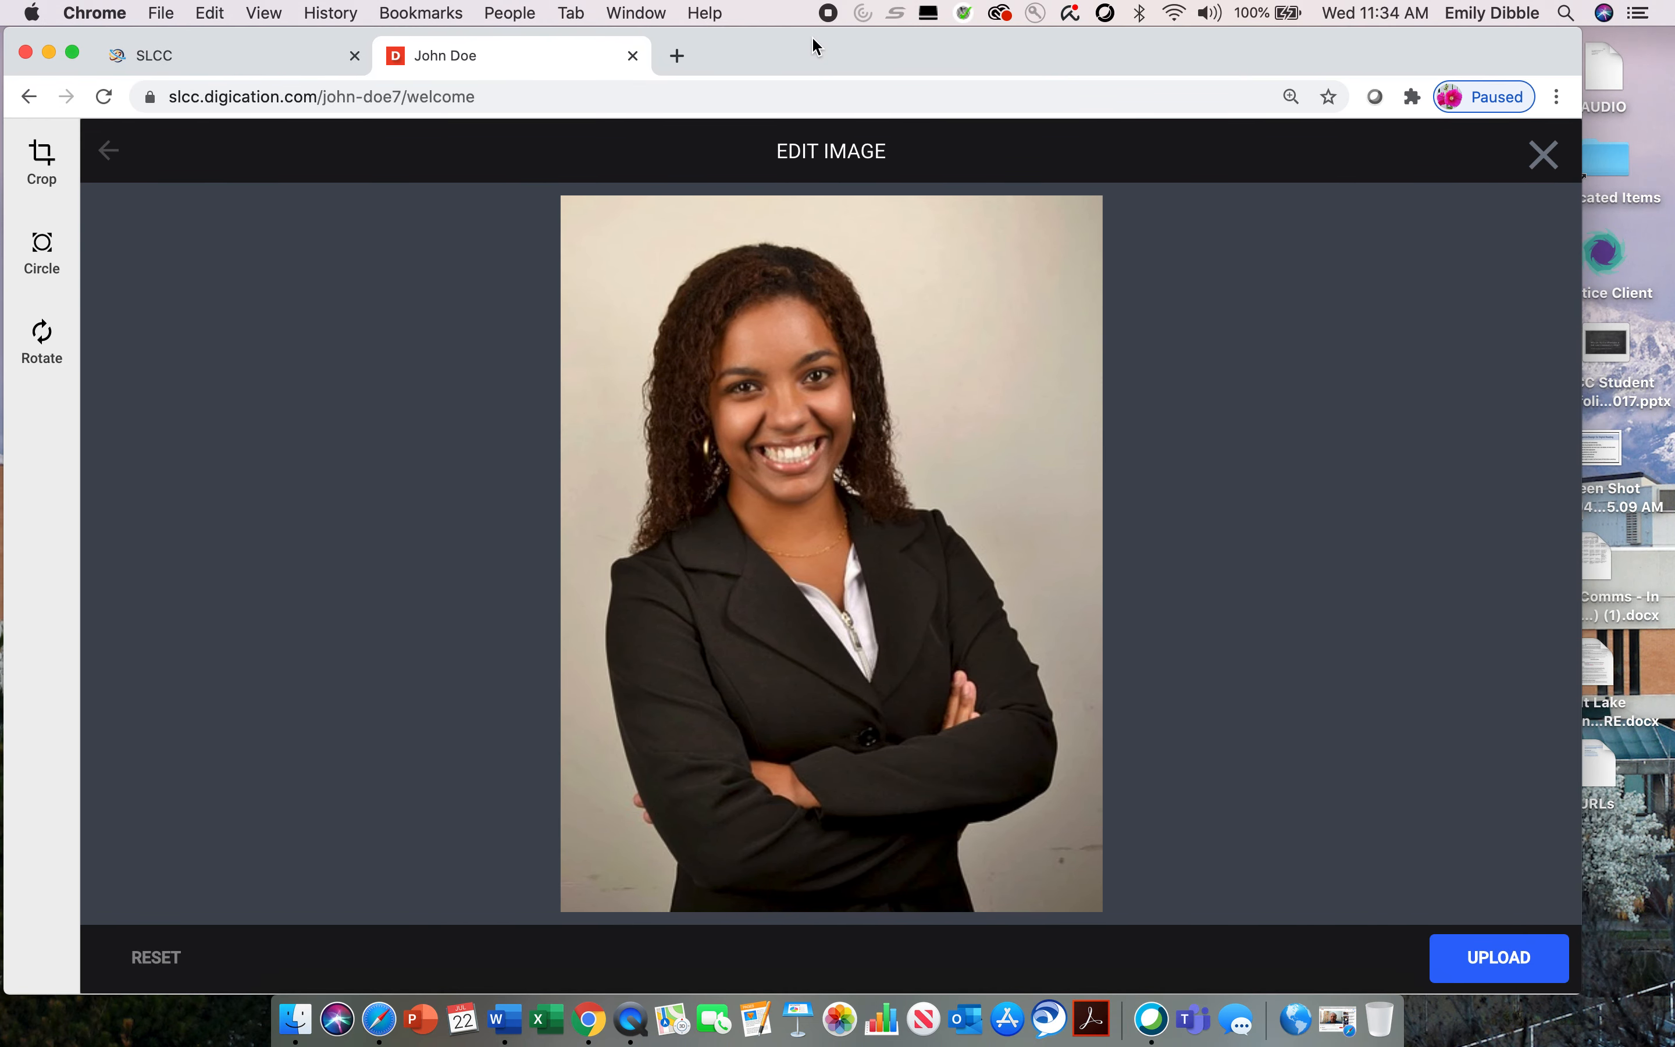
pyautogui.click(1497, 967)
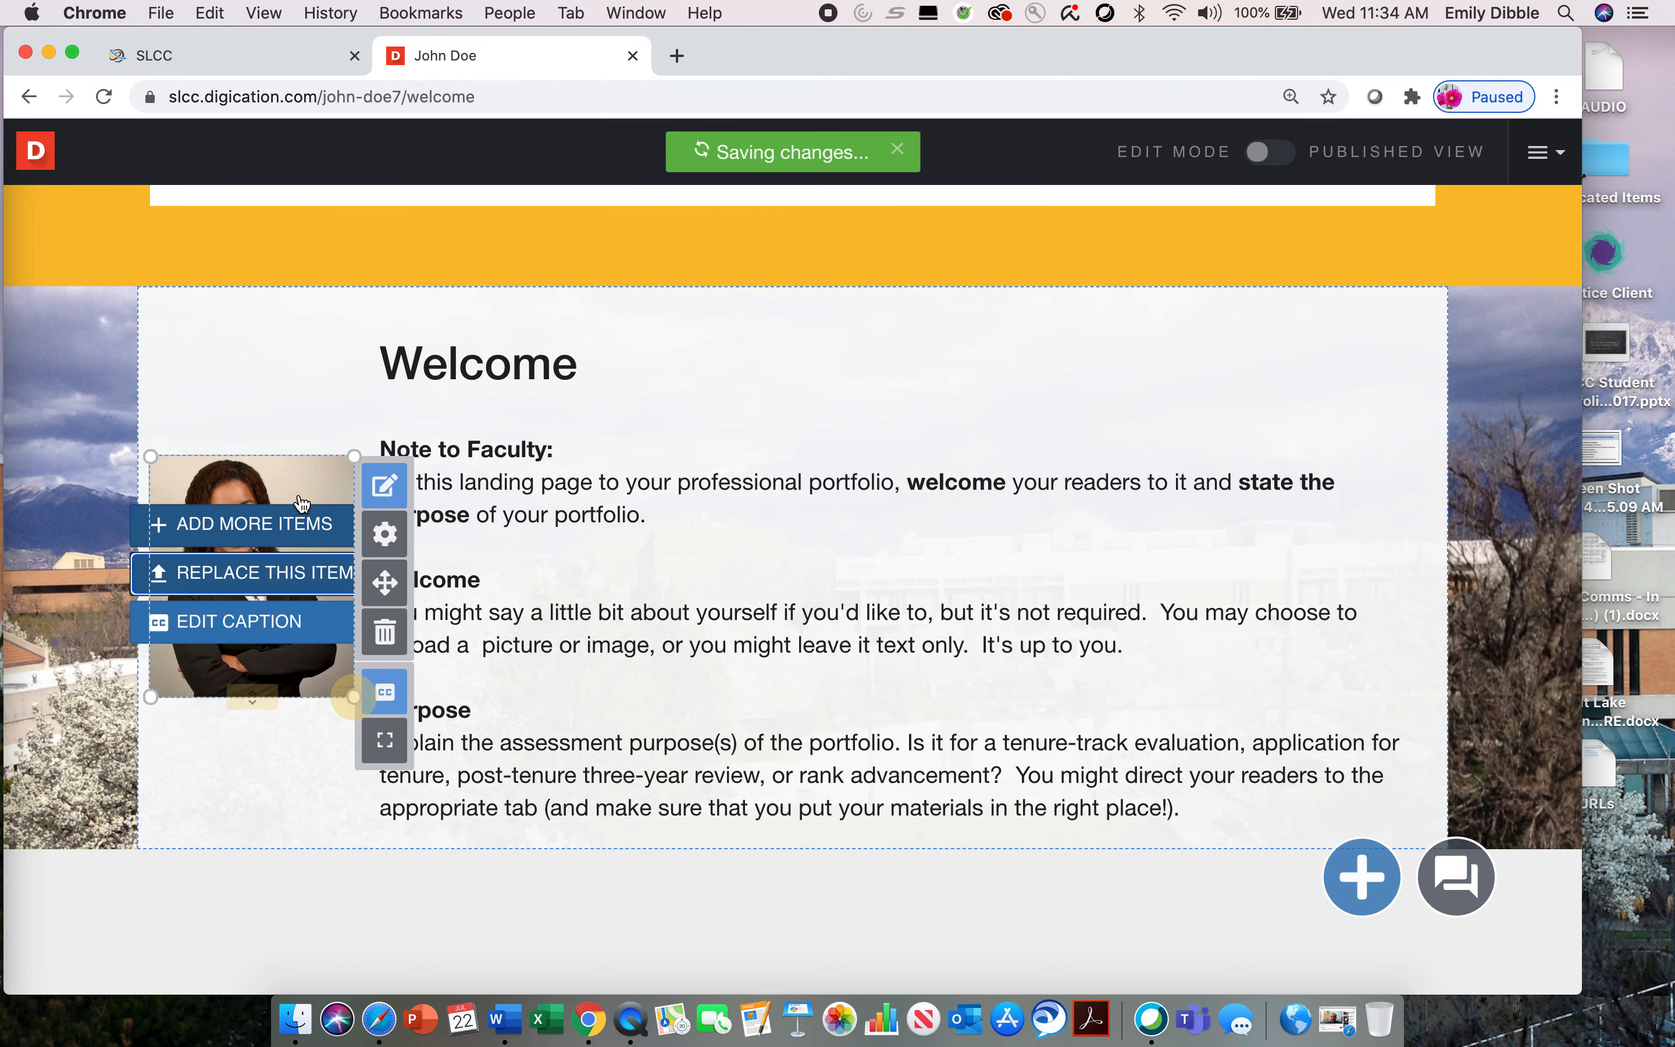
# Step: Auto-resize the portrait image module so its frame fits the whole picture
pyautogui.click(246, 772)
pyautogui.moveTo(320, 615)
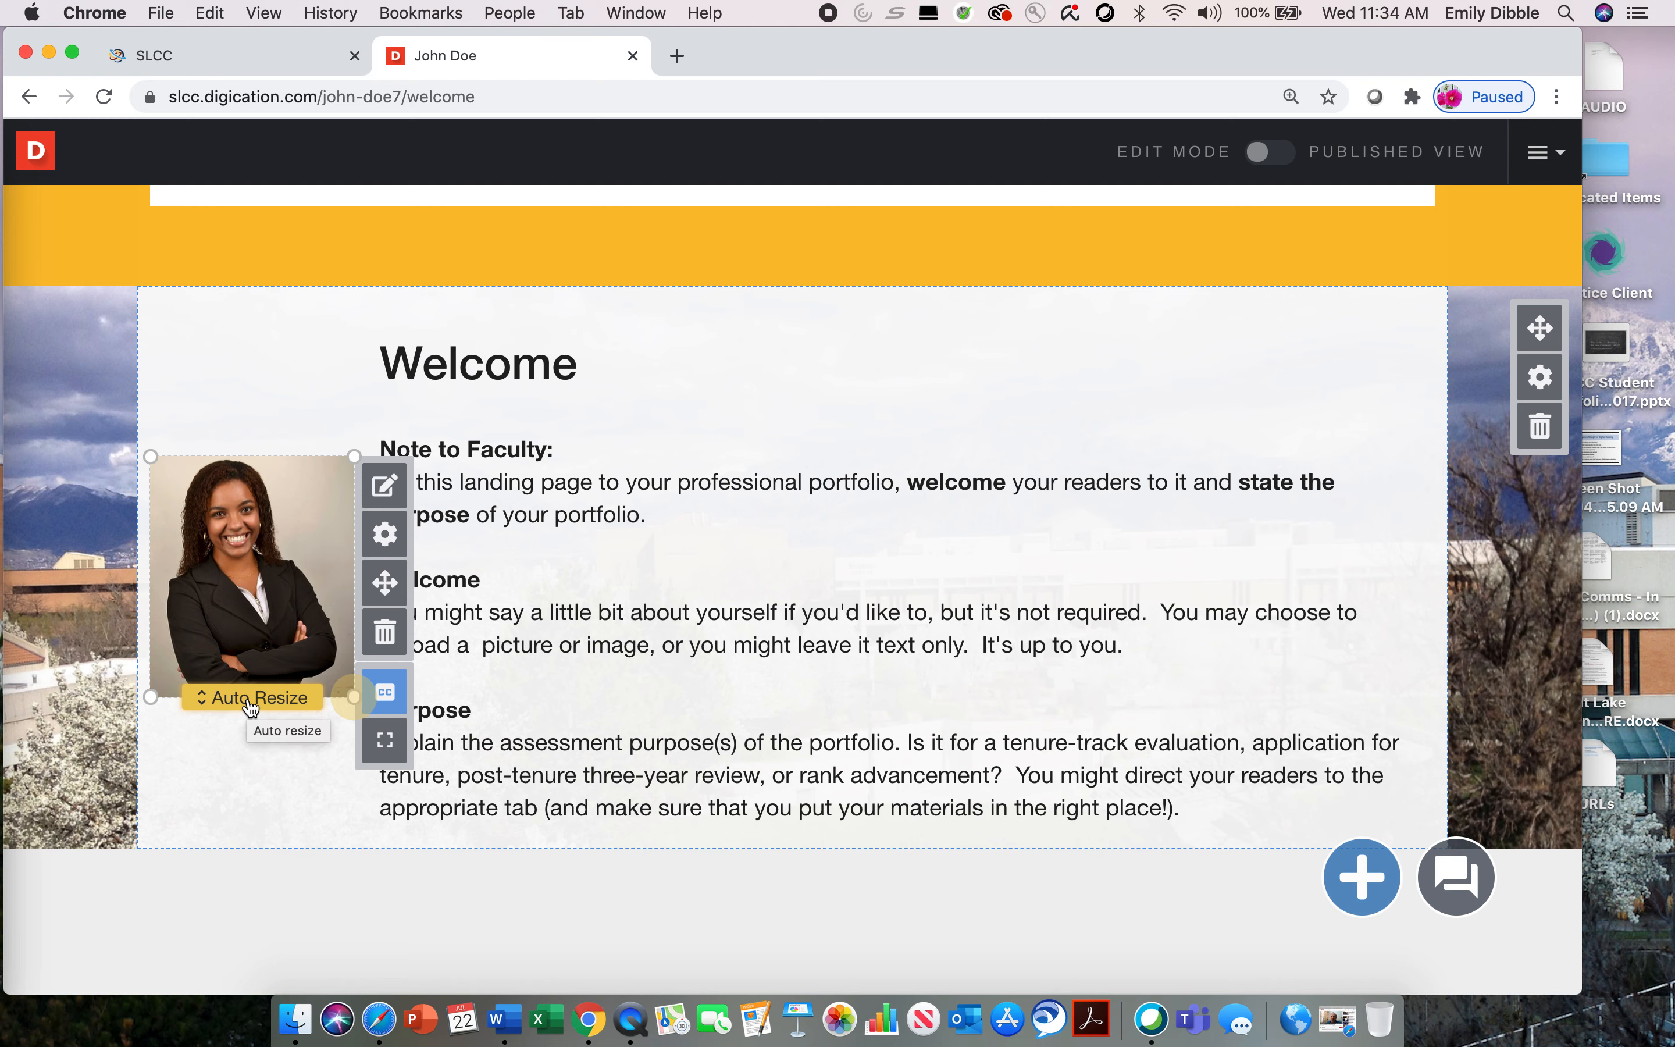
pyautogui.click(251, 706)
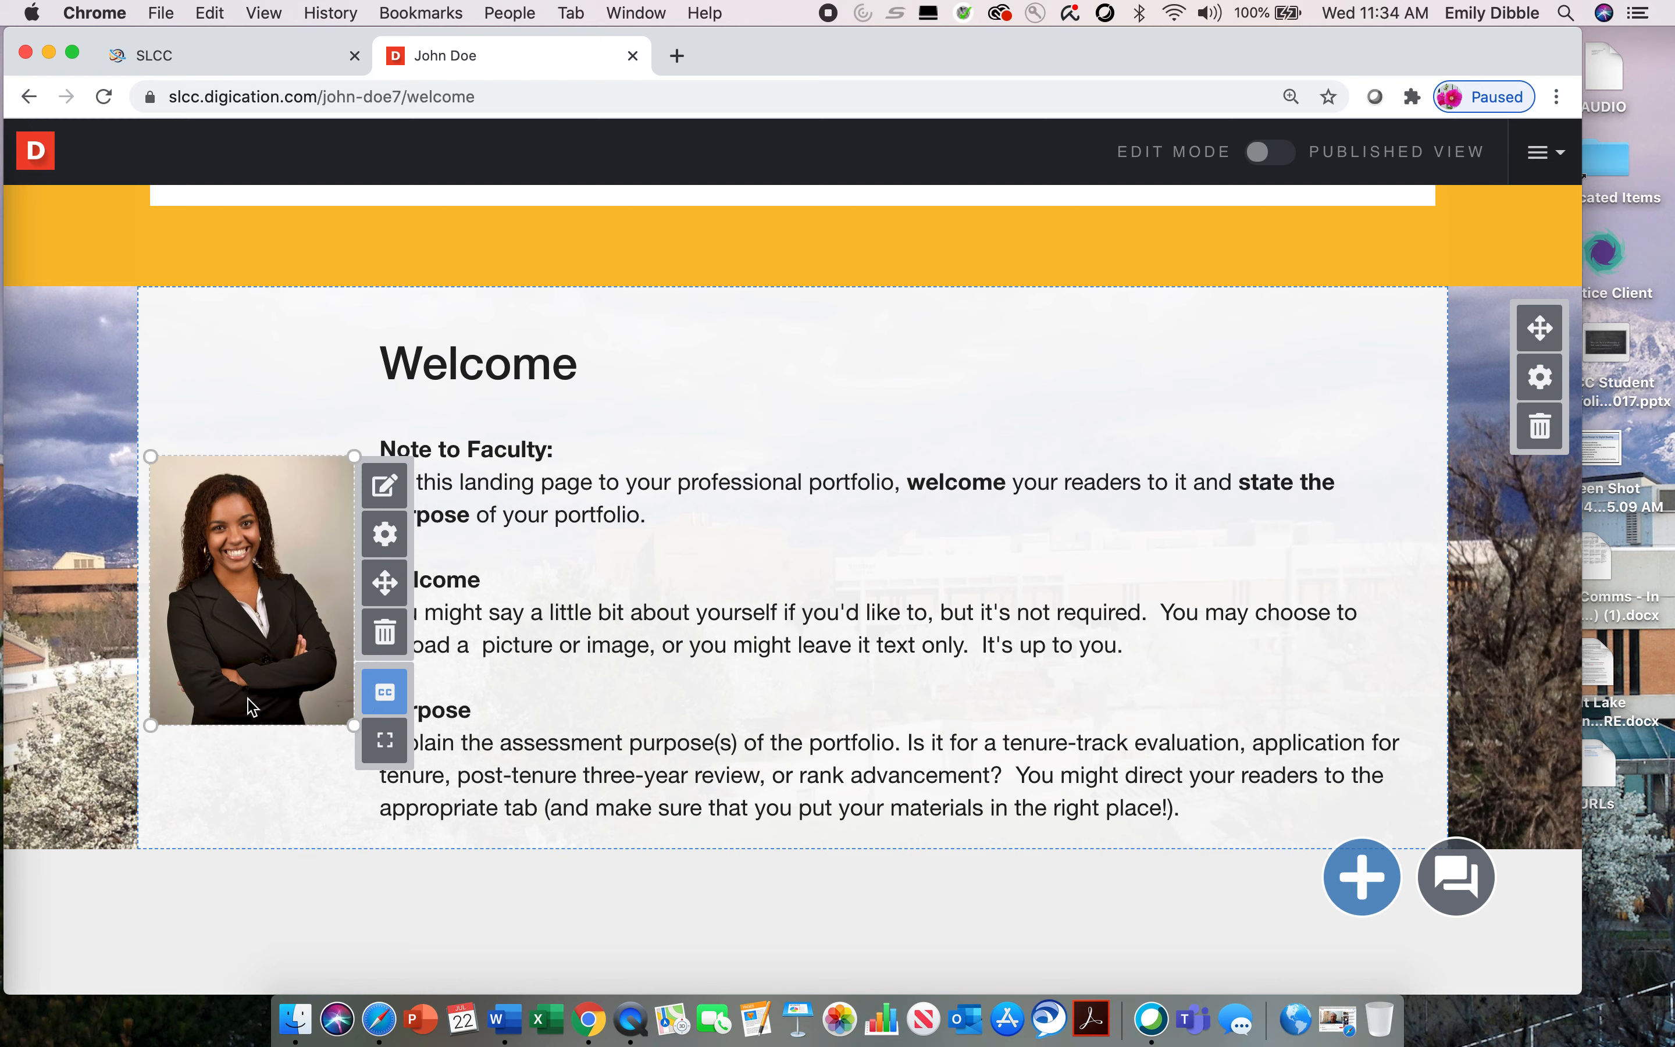
pyautogui.click(274, 782)
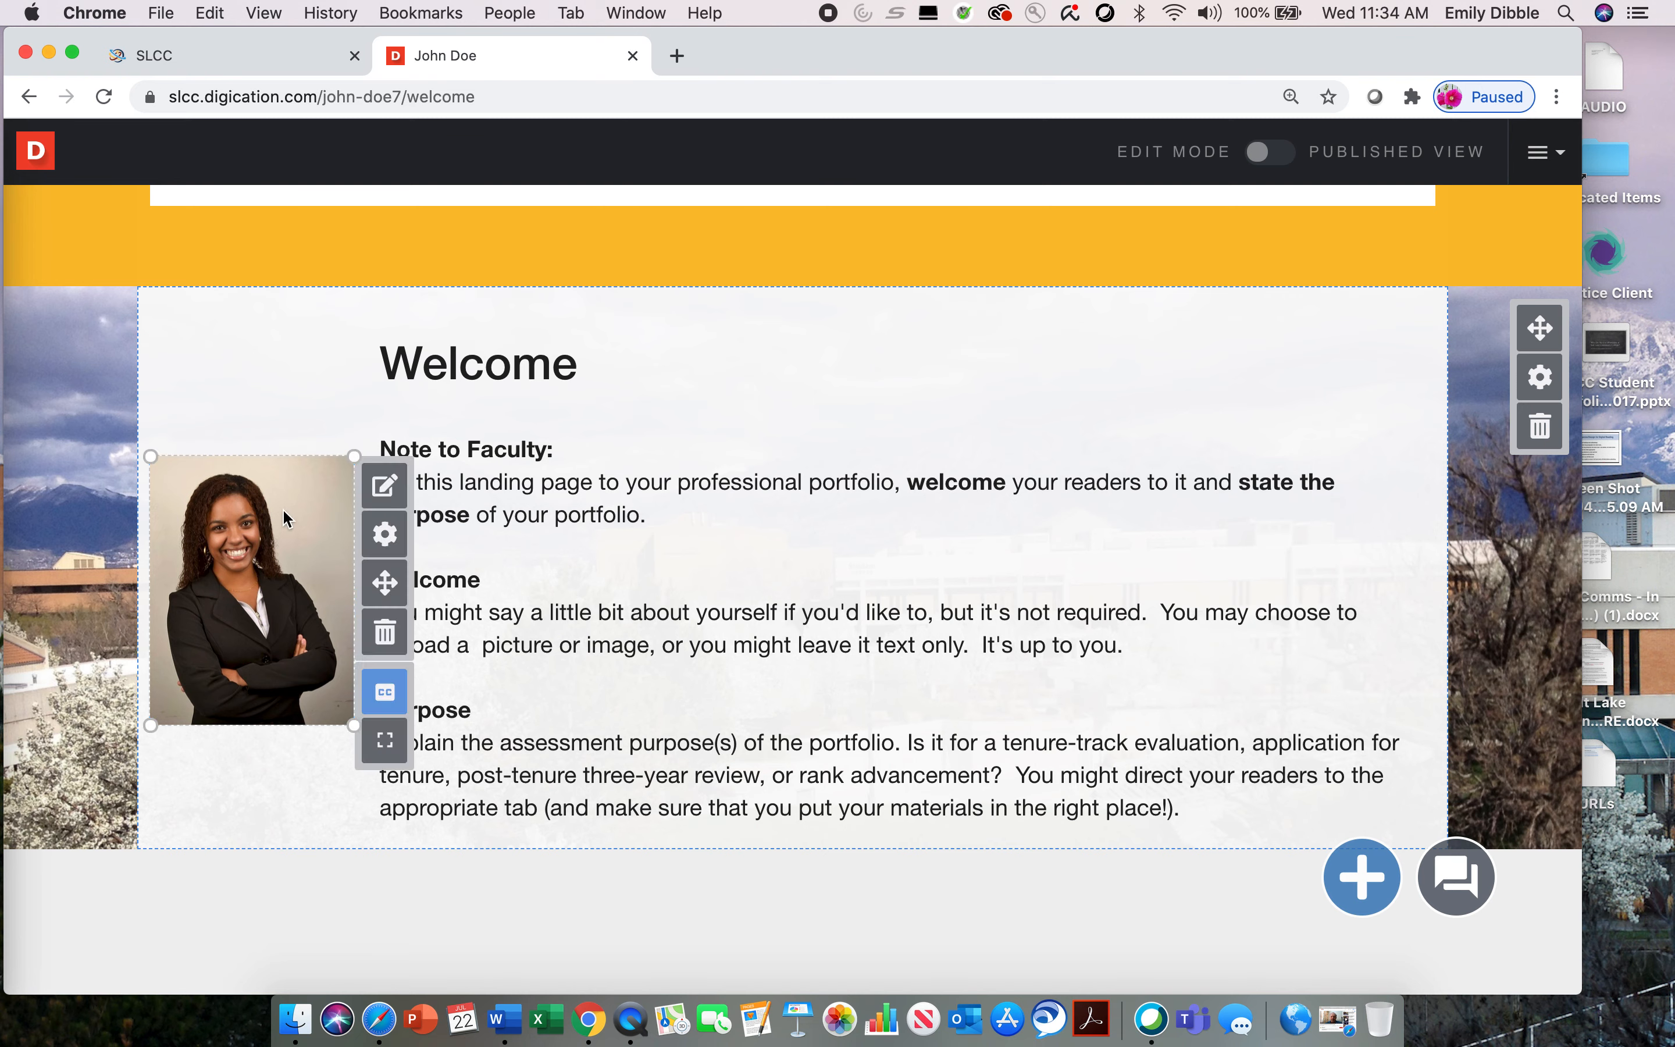
pyautogui.click(385, 484)
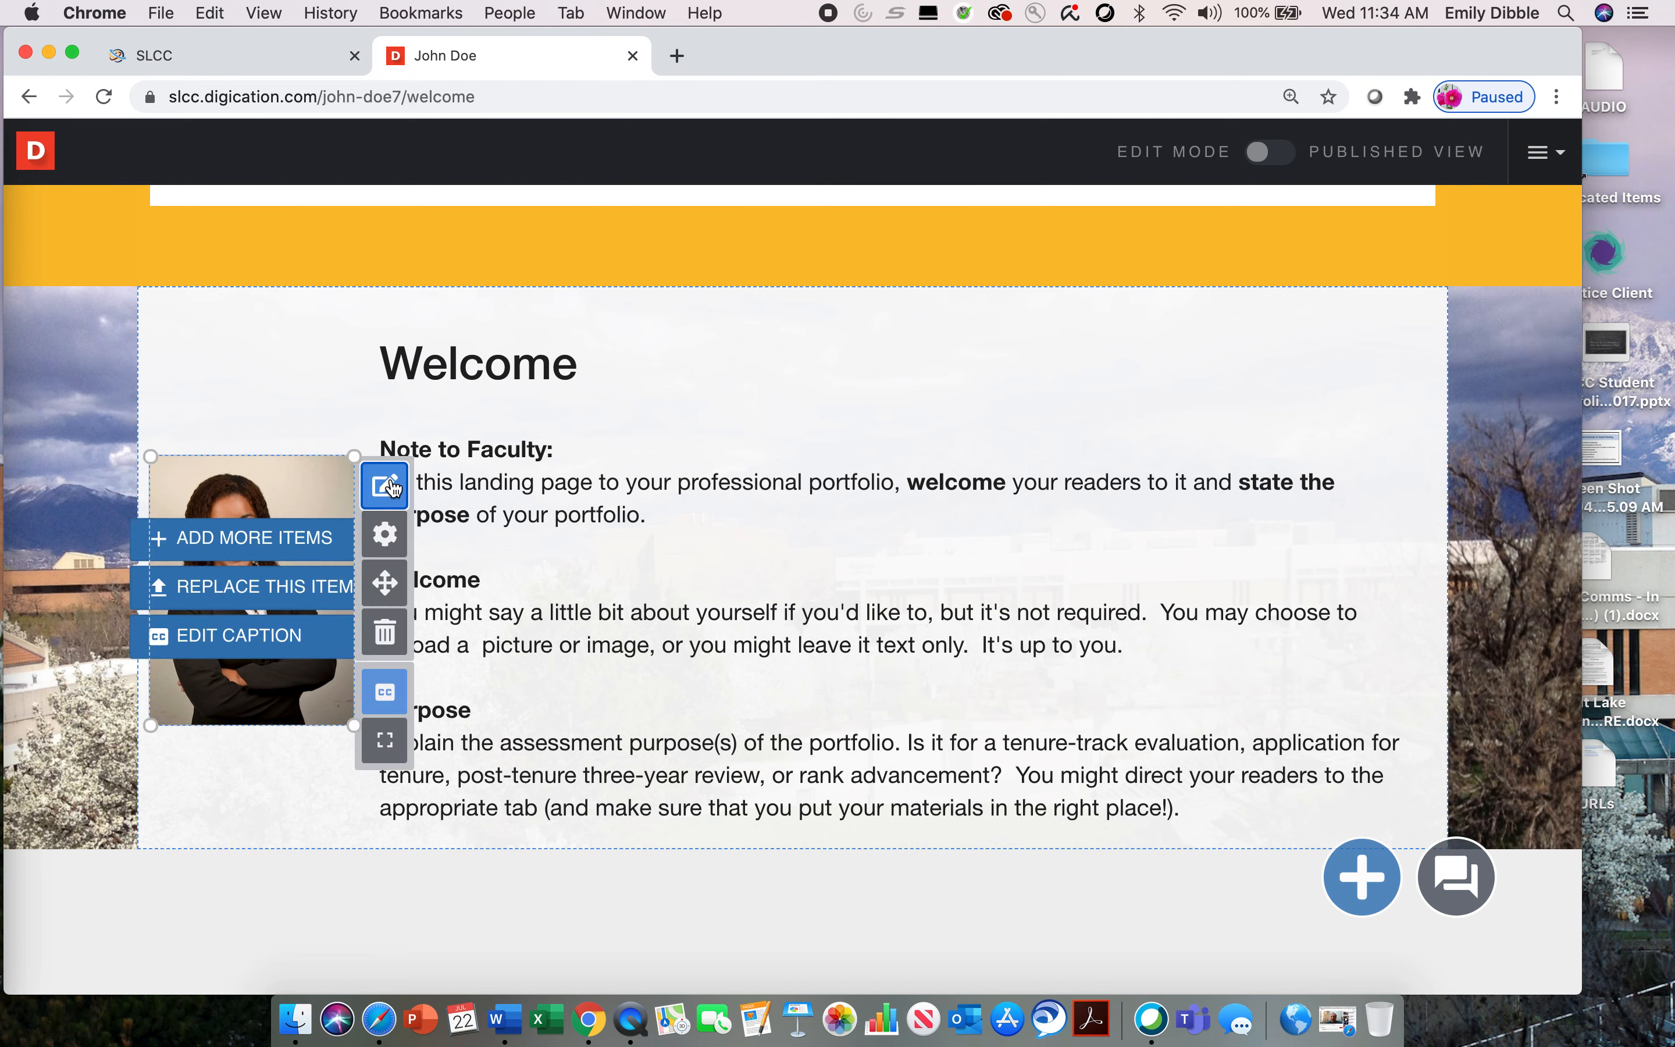
pyautogui.click(273, 589)
pyautogui.click(430, 506)
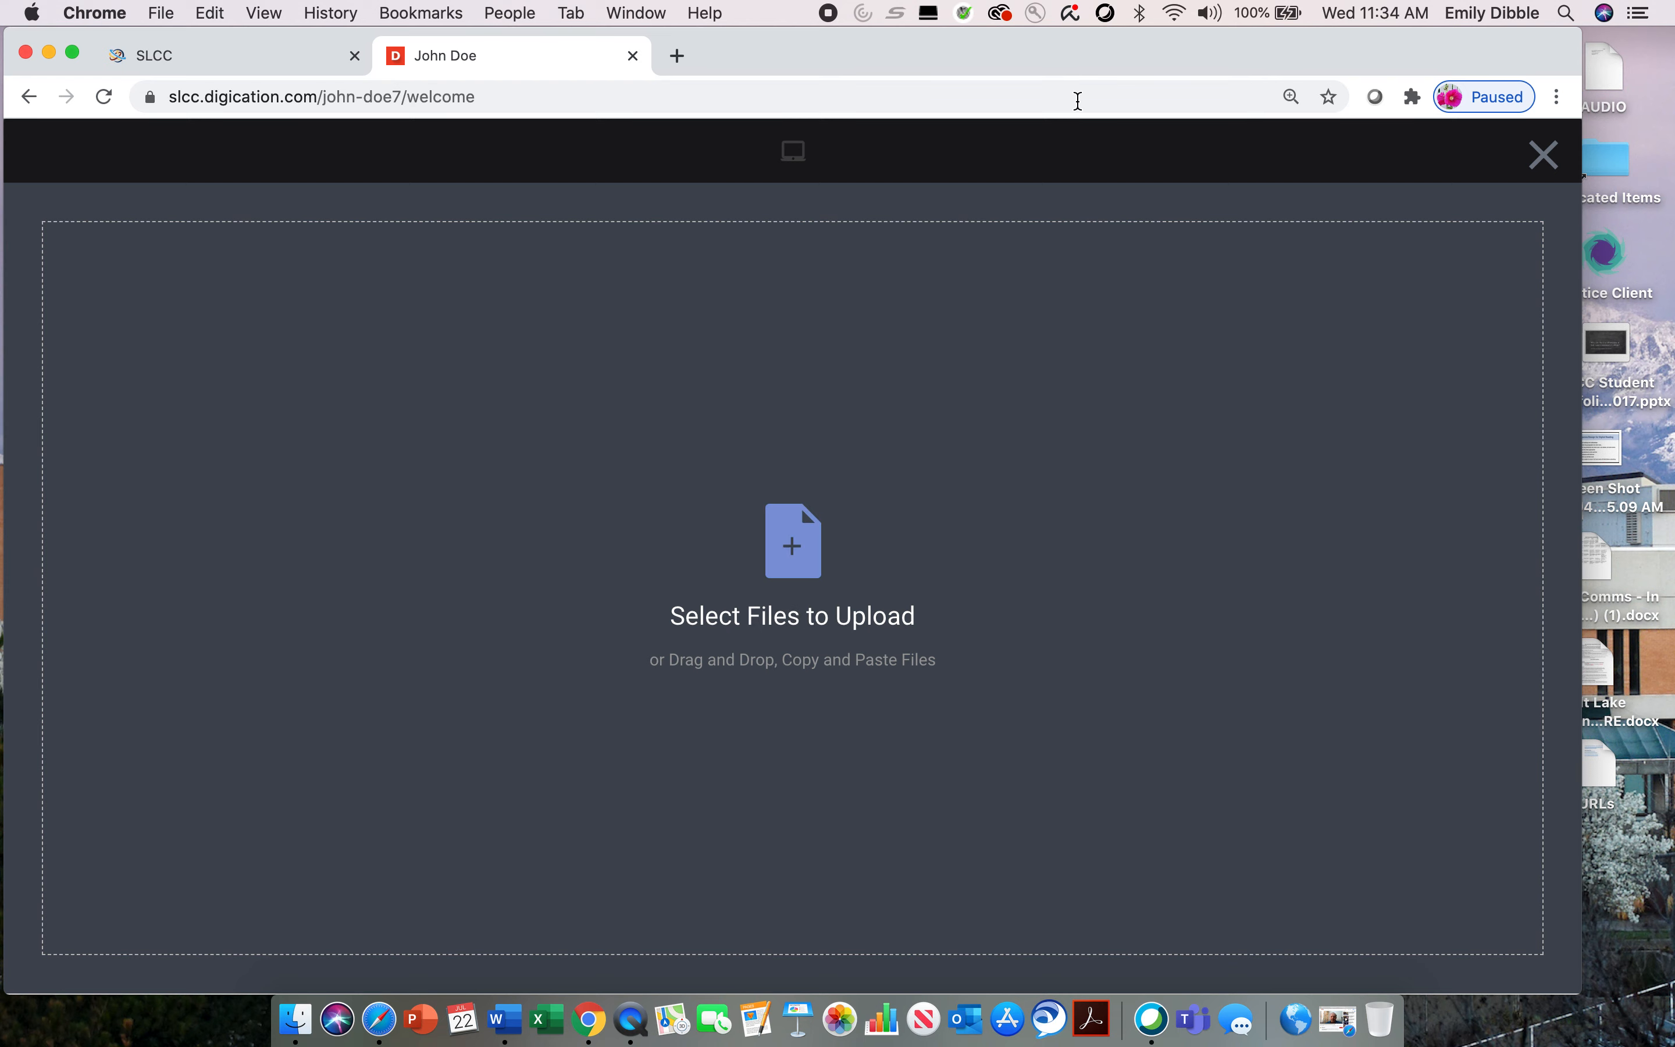
pyautogui.moveTo(1073, 57); pyautogui.dragTo(1163, 61)
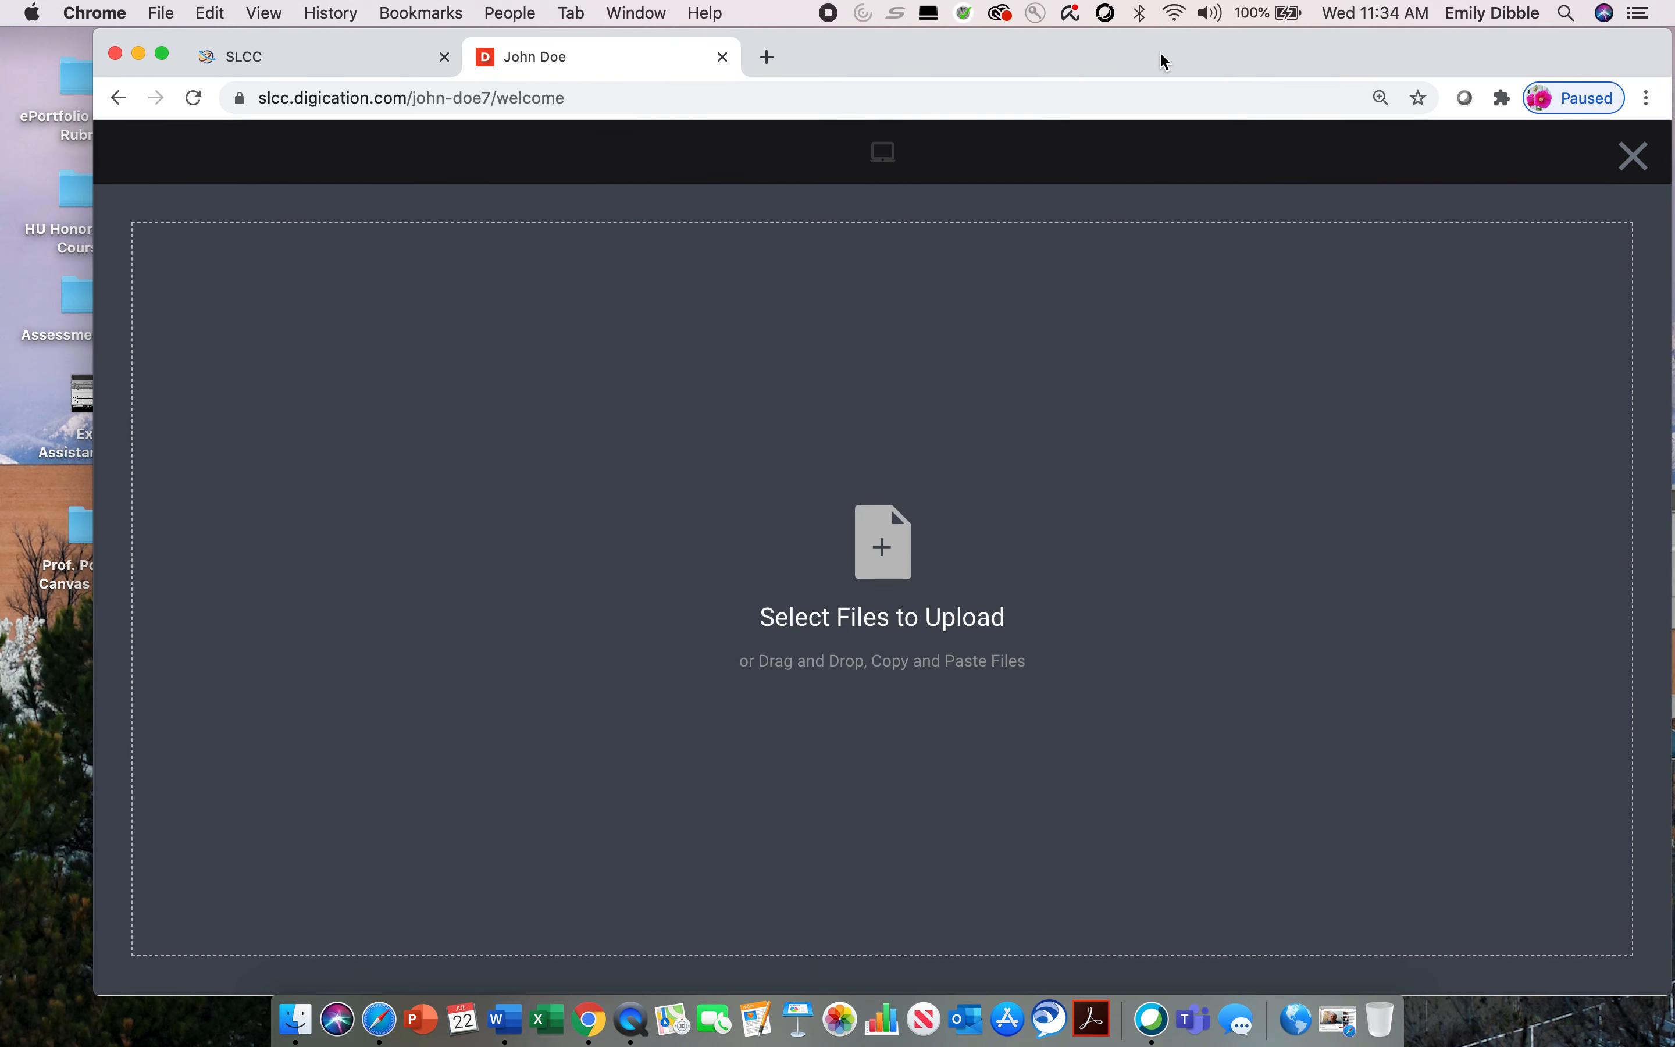
pyautogui.click(879, 626)
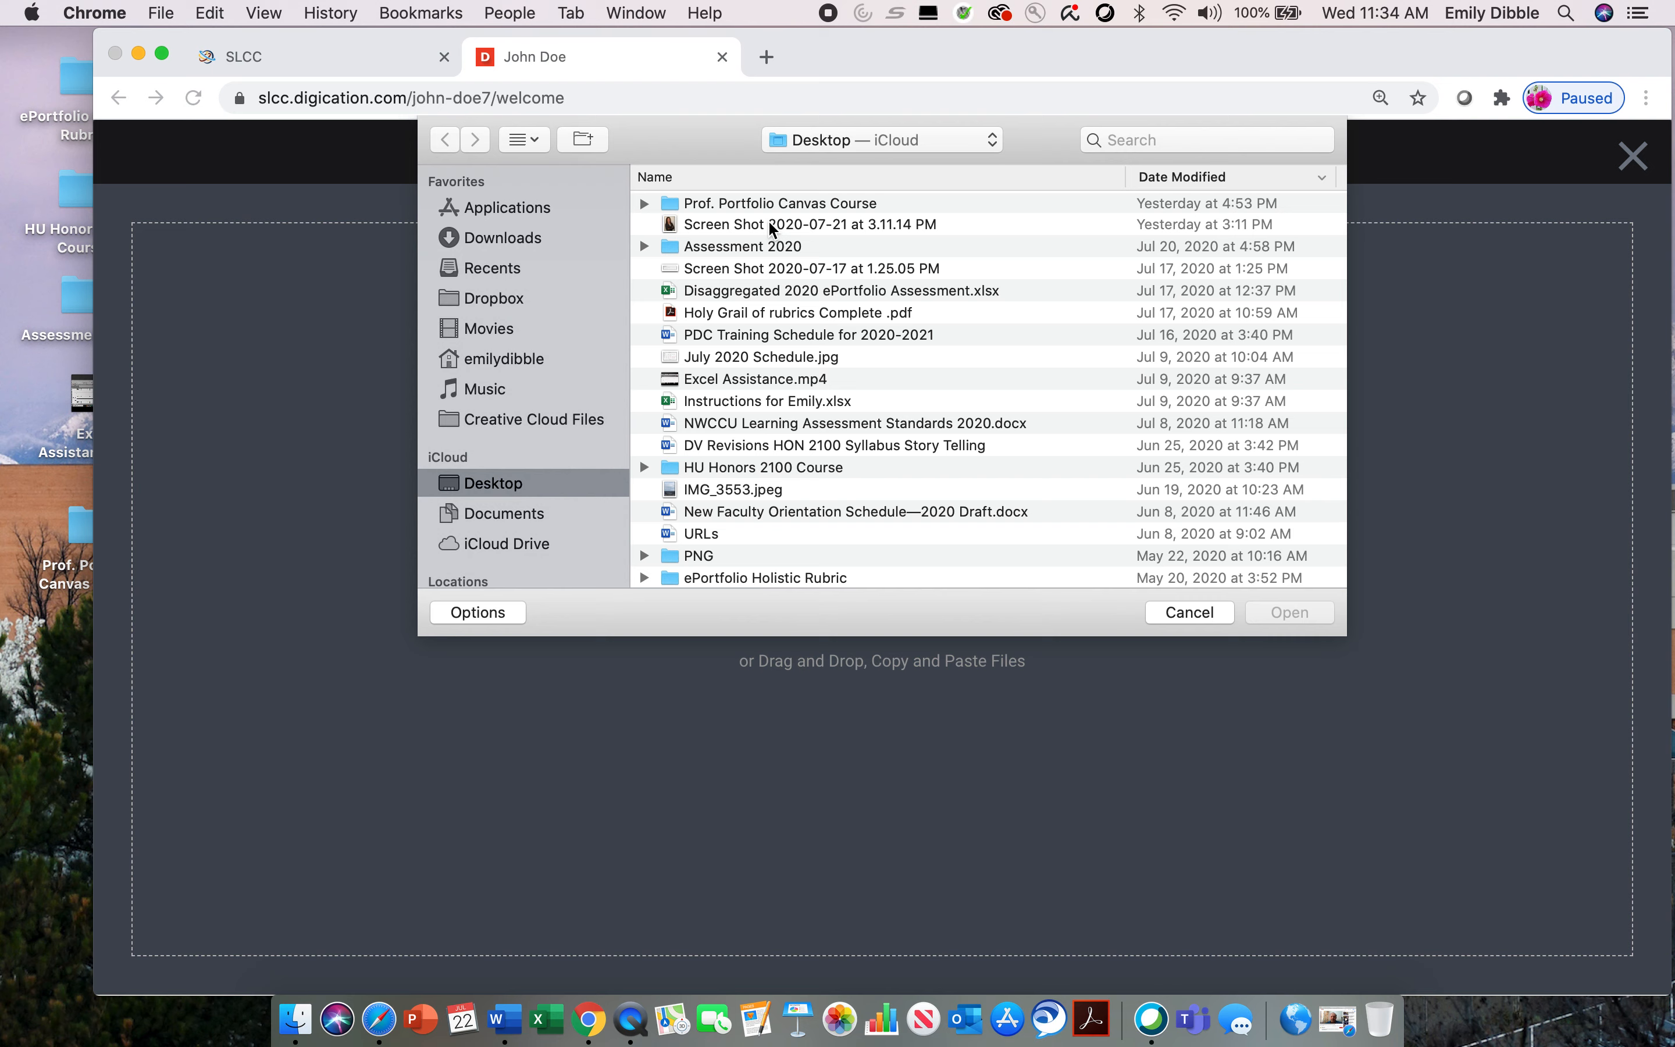
pyautogui.click(1203, 613)
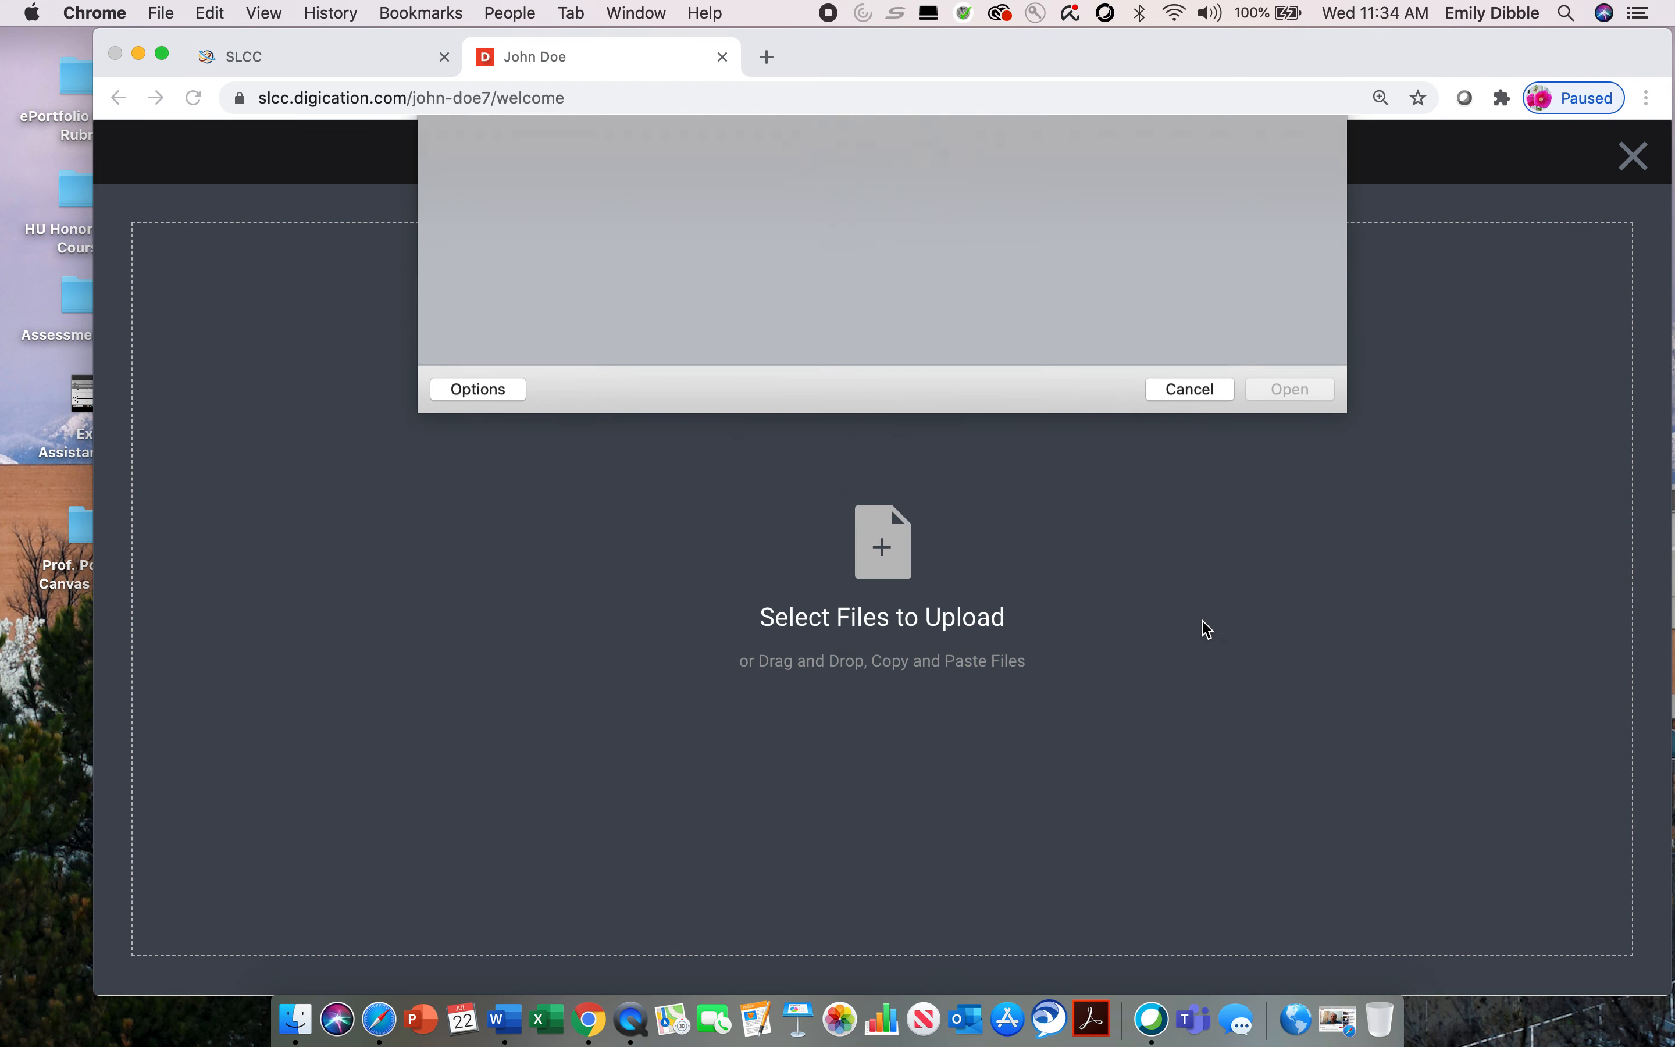
pyautogui.click(1645, 160)
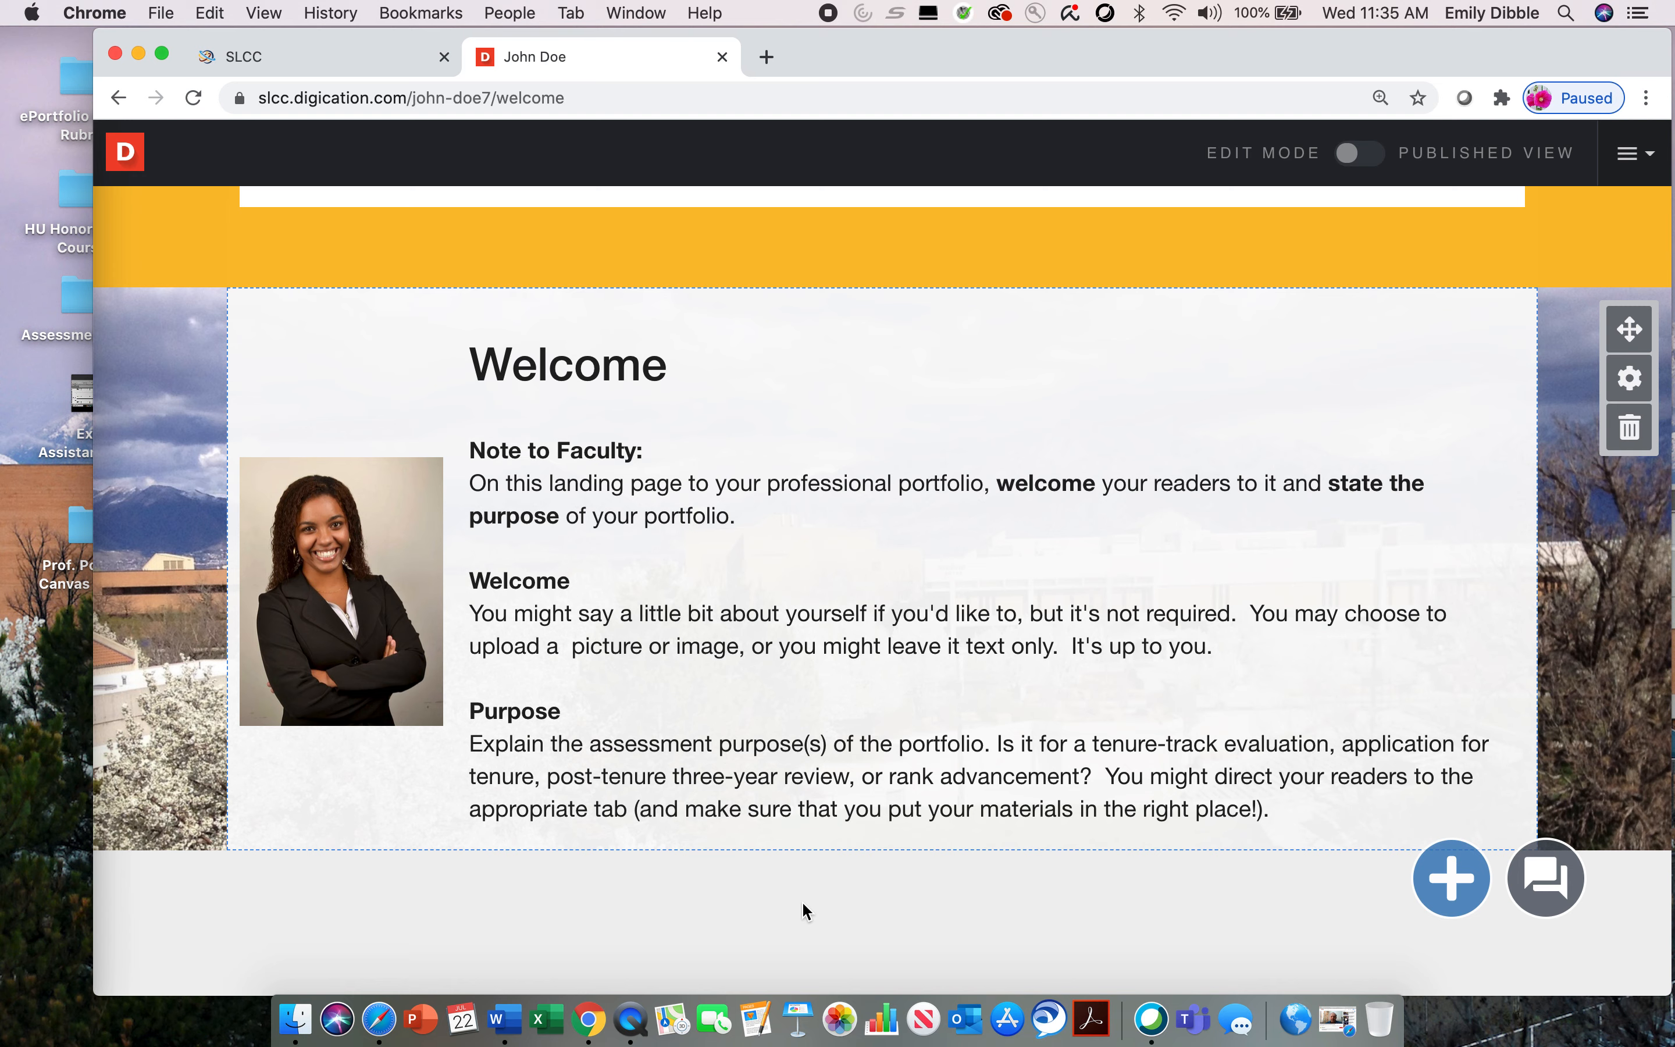
# Step: Open the Welcome text module beside the portrait for editing
pyautogui.scroll(3, 803, 904)
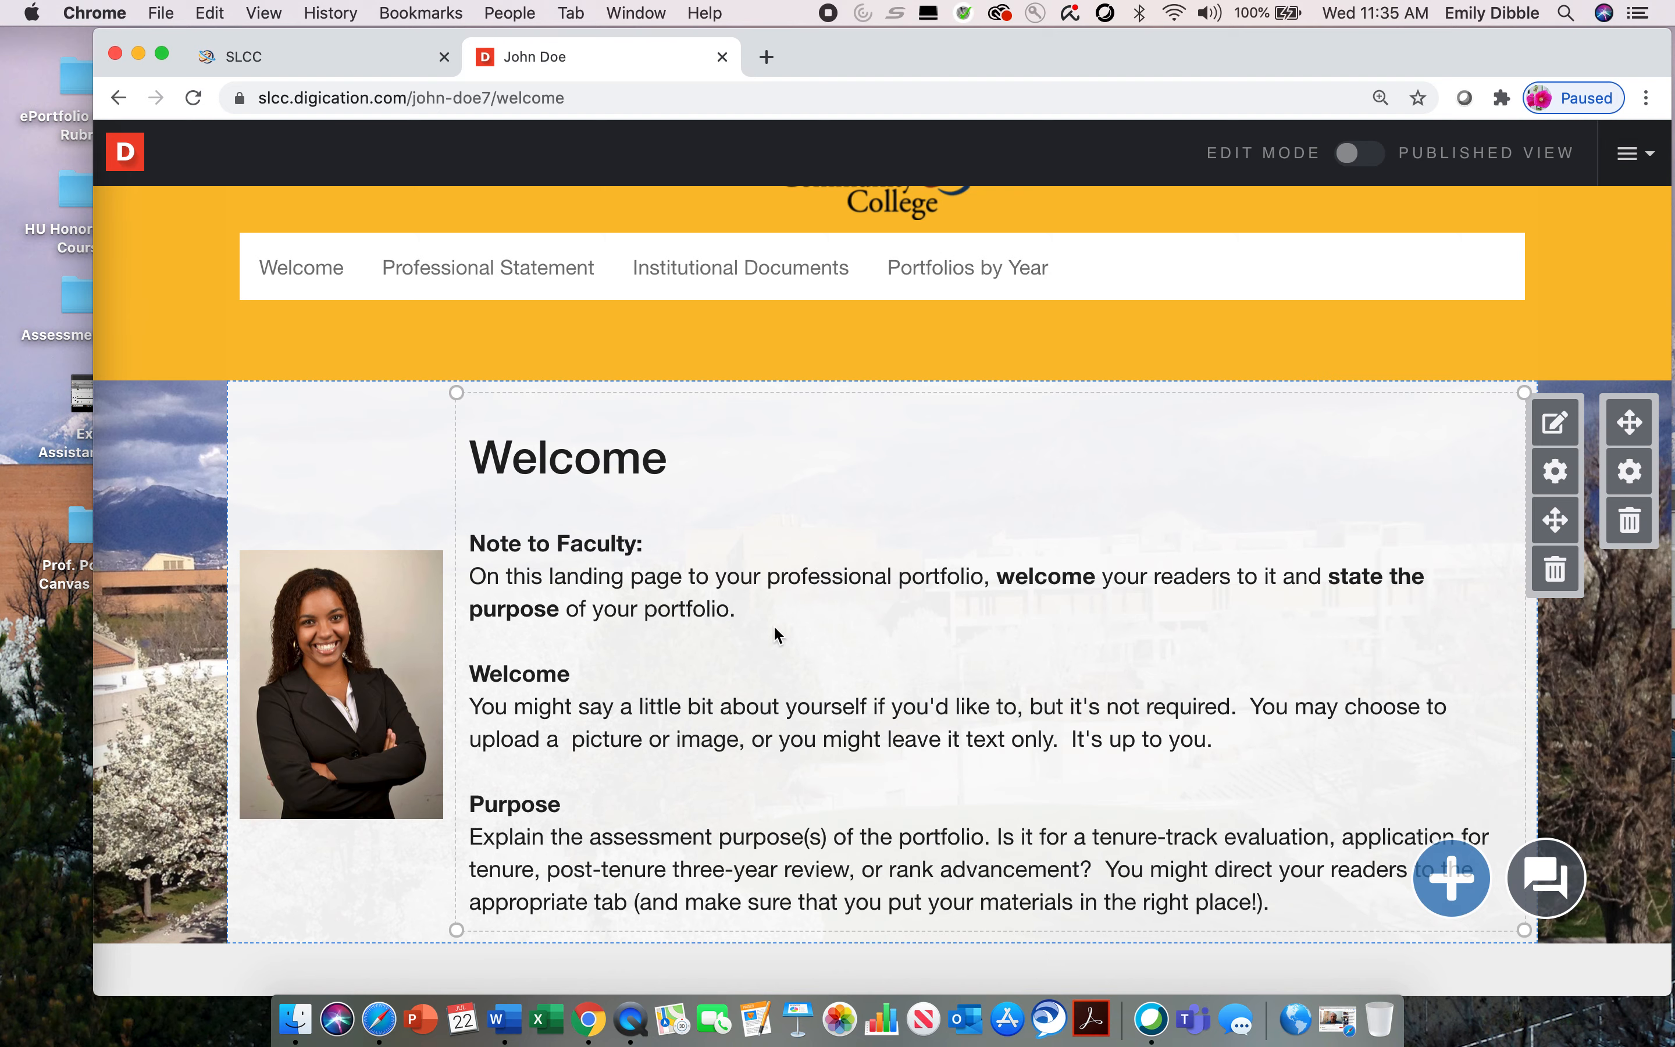
pyautogui.scroll(-3, 773, 624)
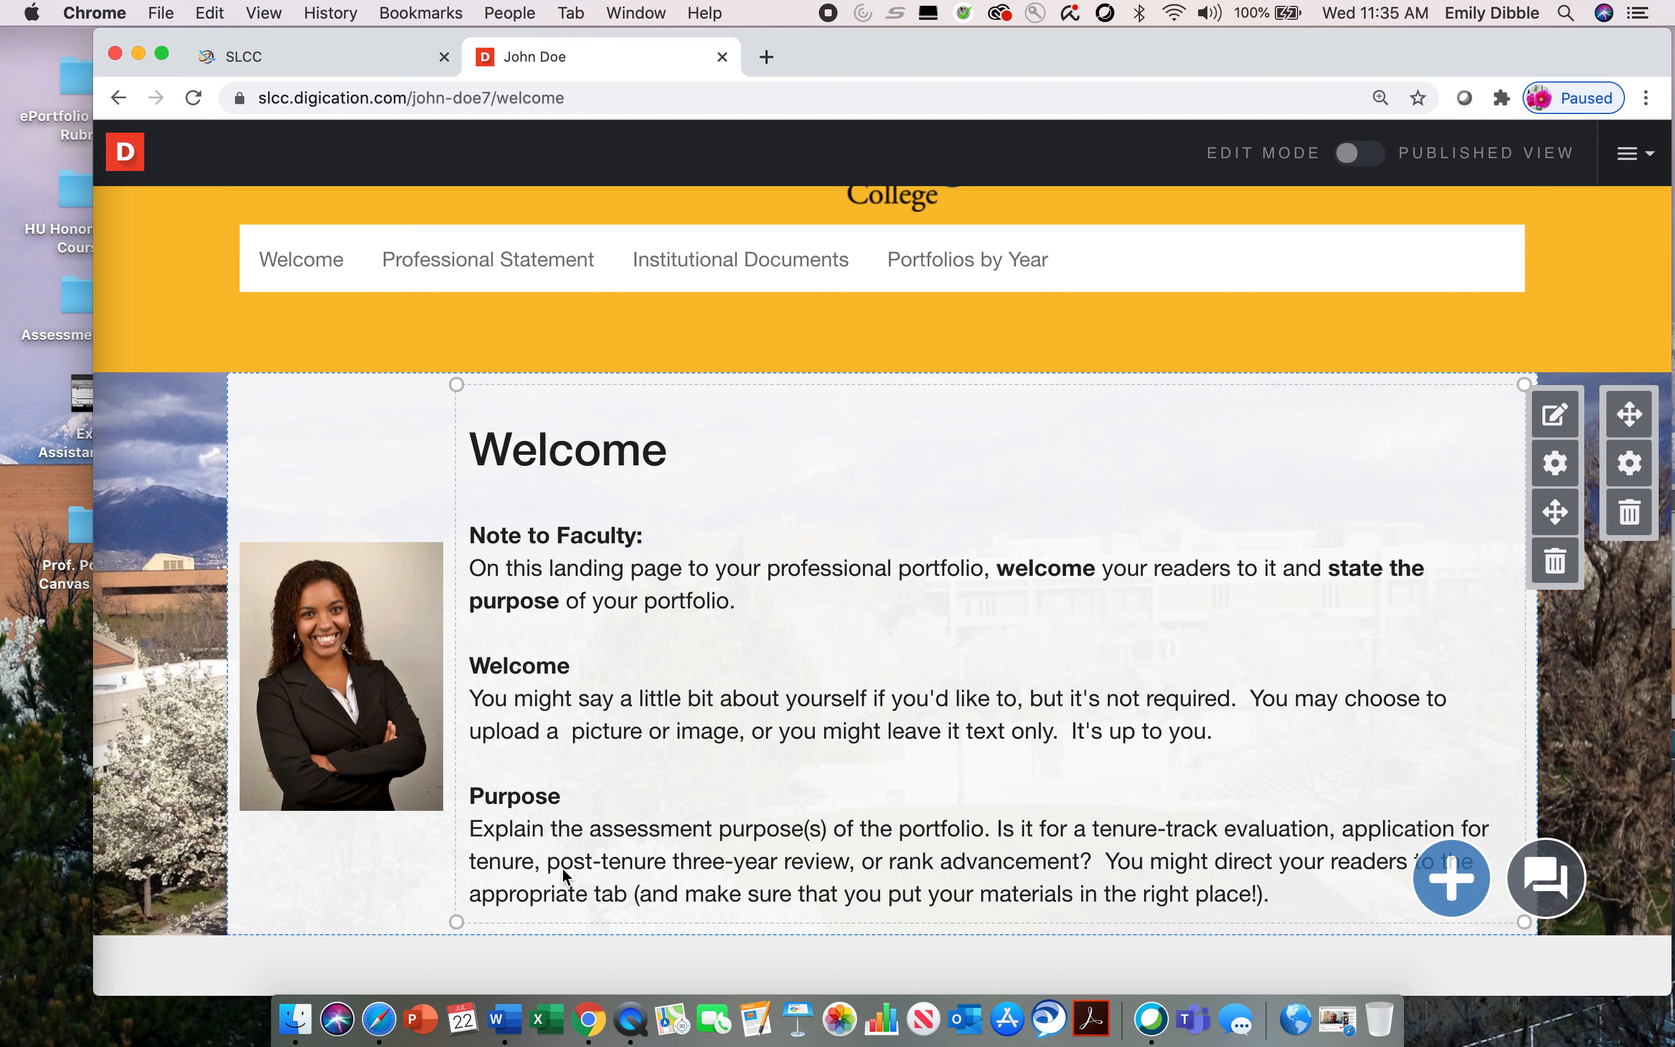
pyautogui.scroll(-3, 575, 866)
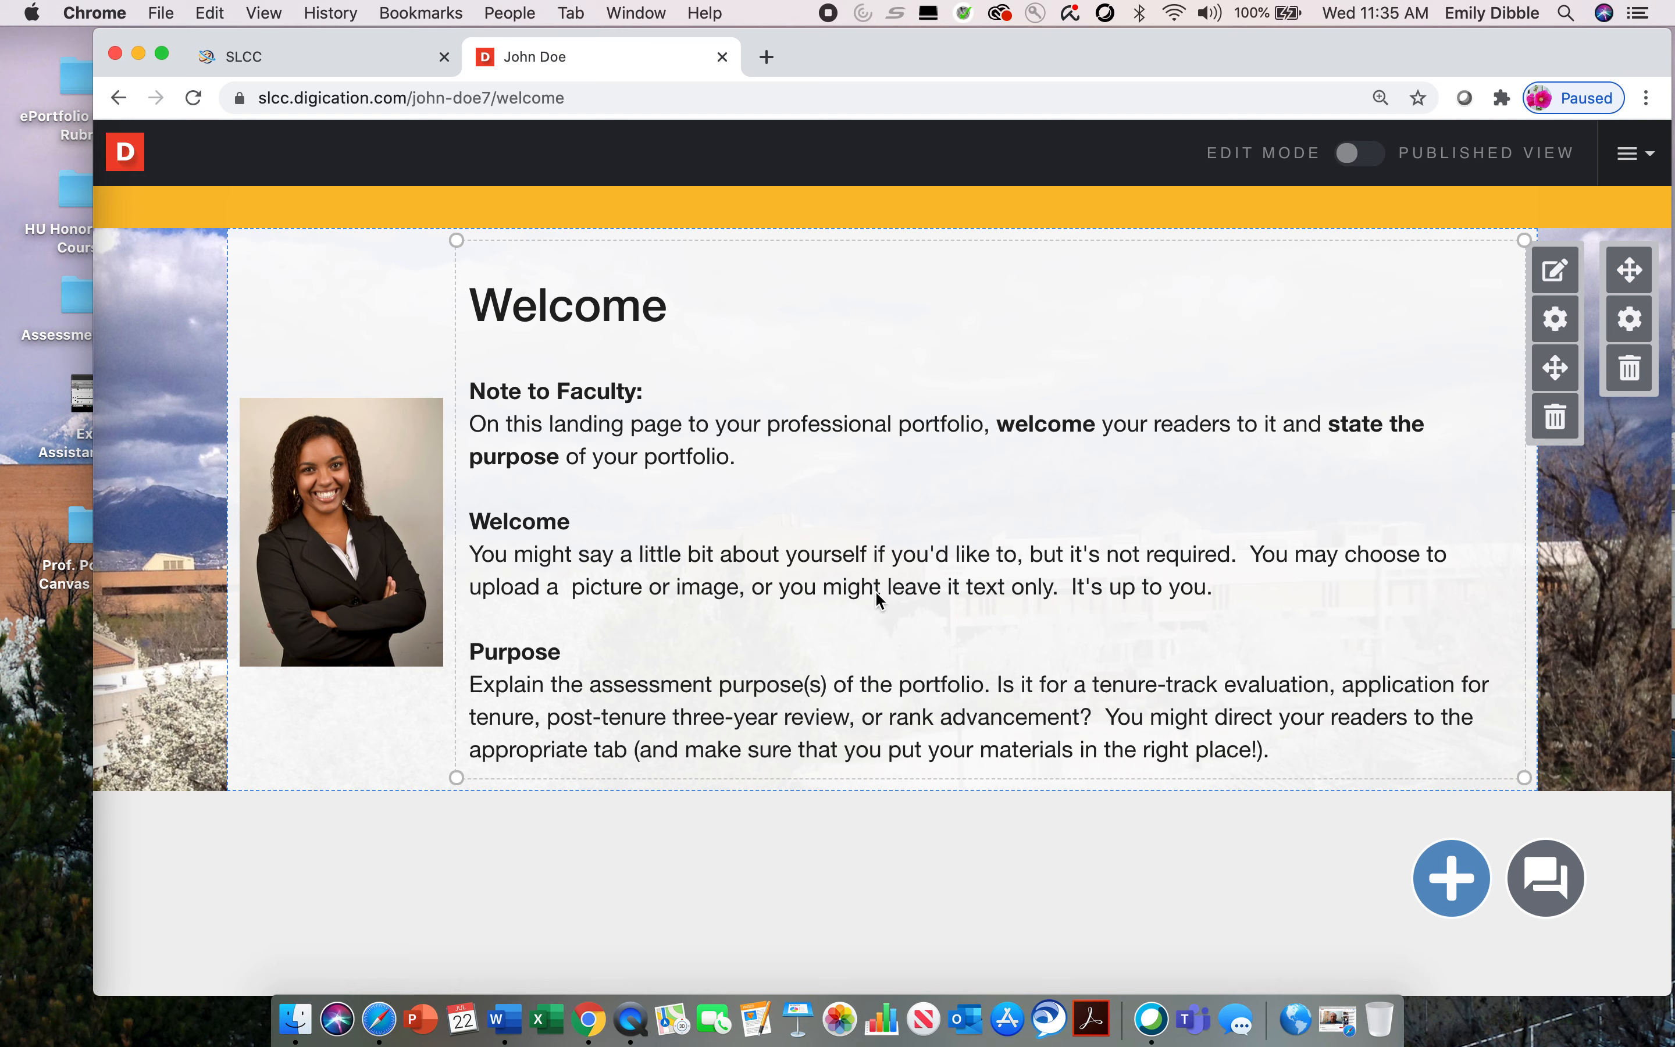
pyautogui.doubleClick(578, 593)
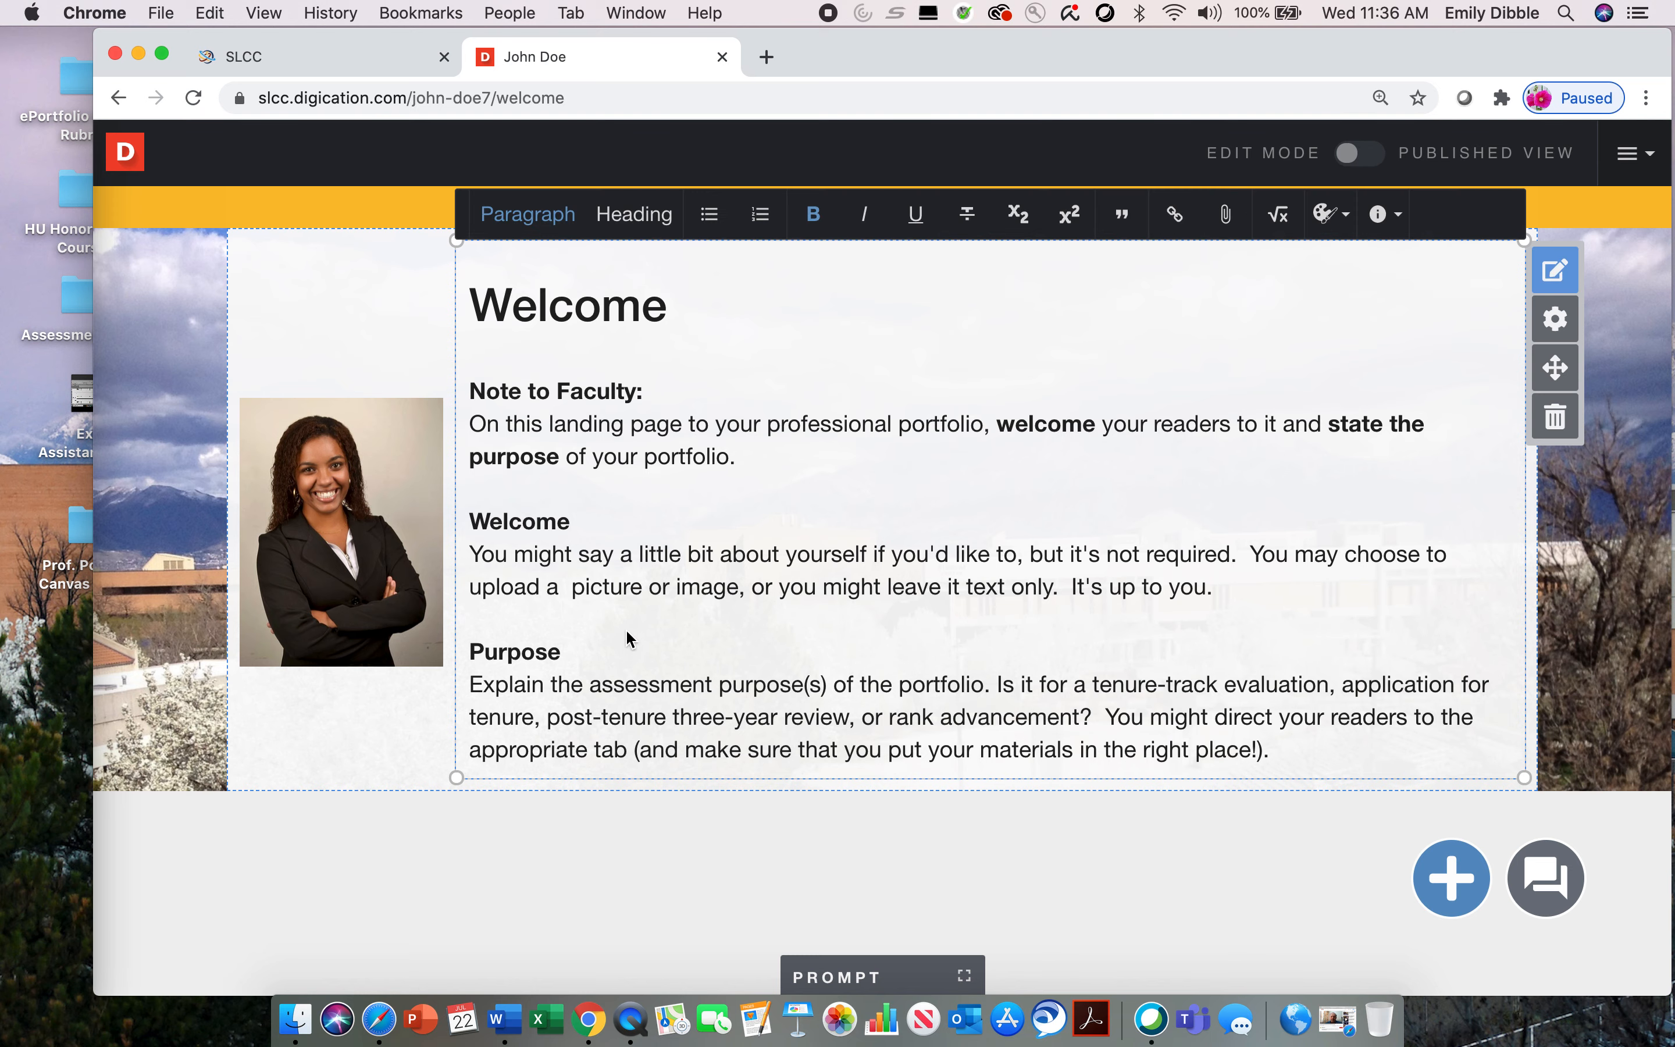
pyautogui.click(571, 654)
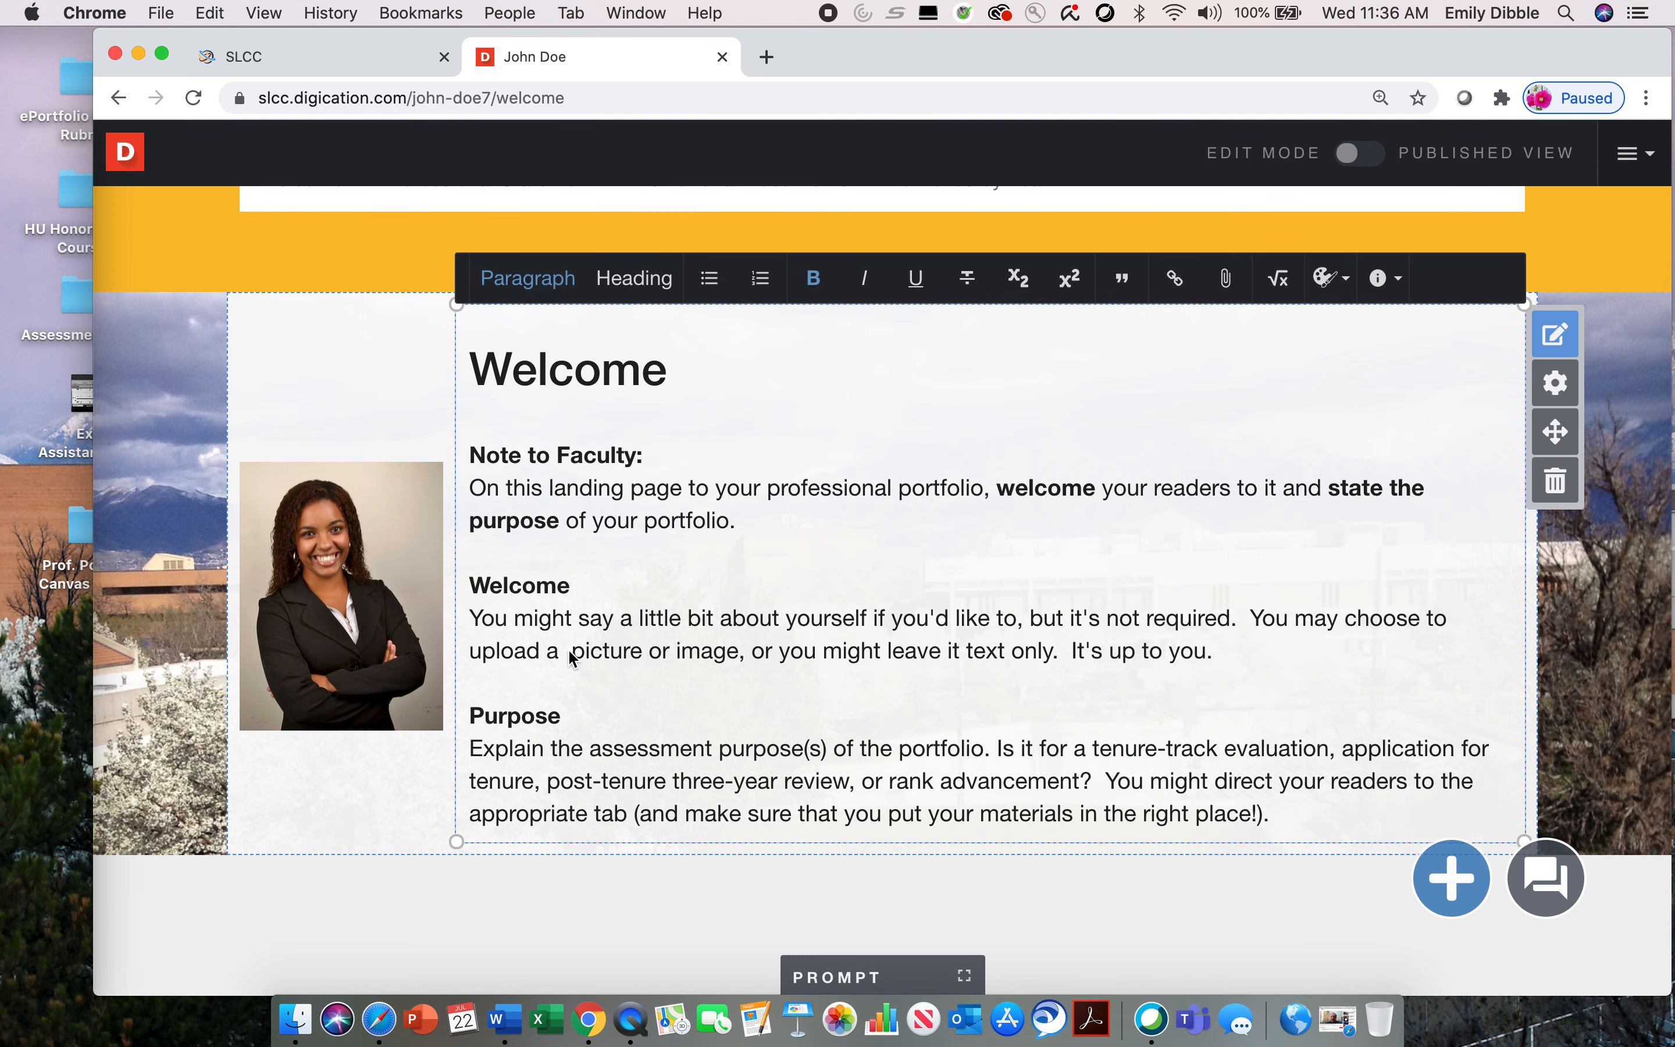
# Step: Attach the desktop image Screen Shot 2019-12-03 at 3.47.56 PM.png to the words "picture or image" in the Welcome paragraph and check the link's options
pyautogui.click(567, 649)
pyautogui.moveTo(569, 652); pyautogui.dragTo(739, 666)
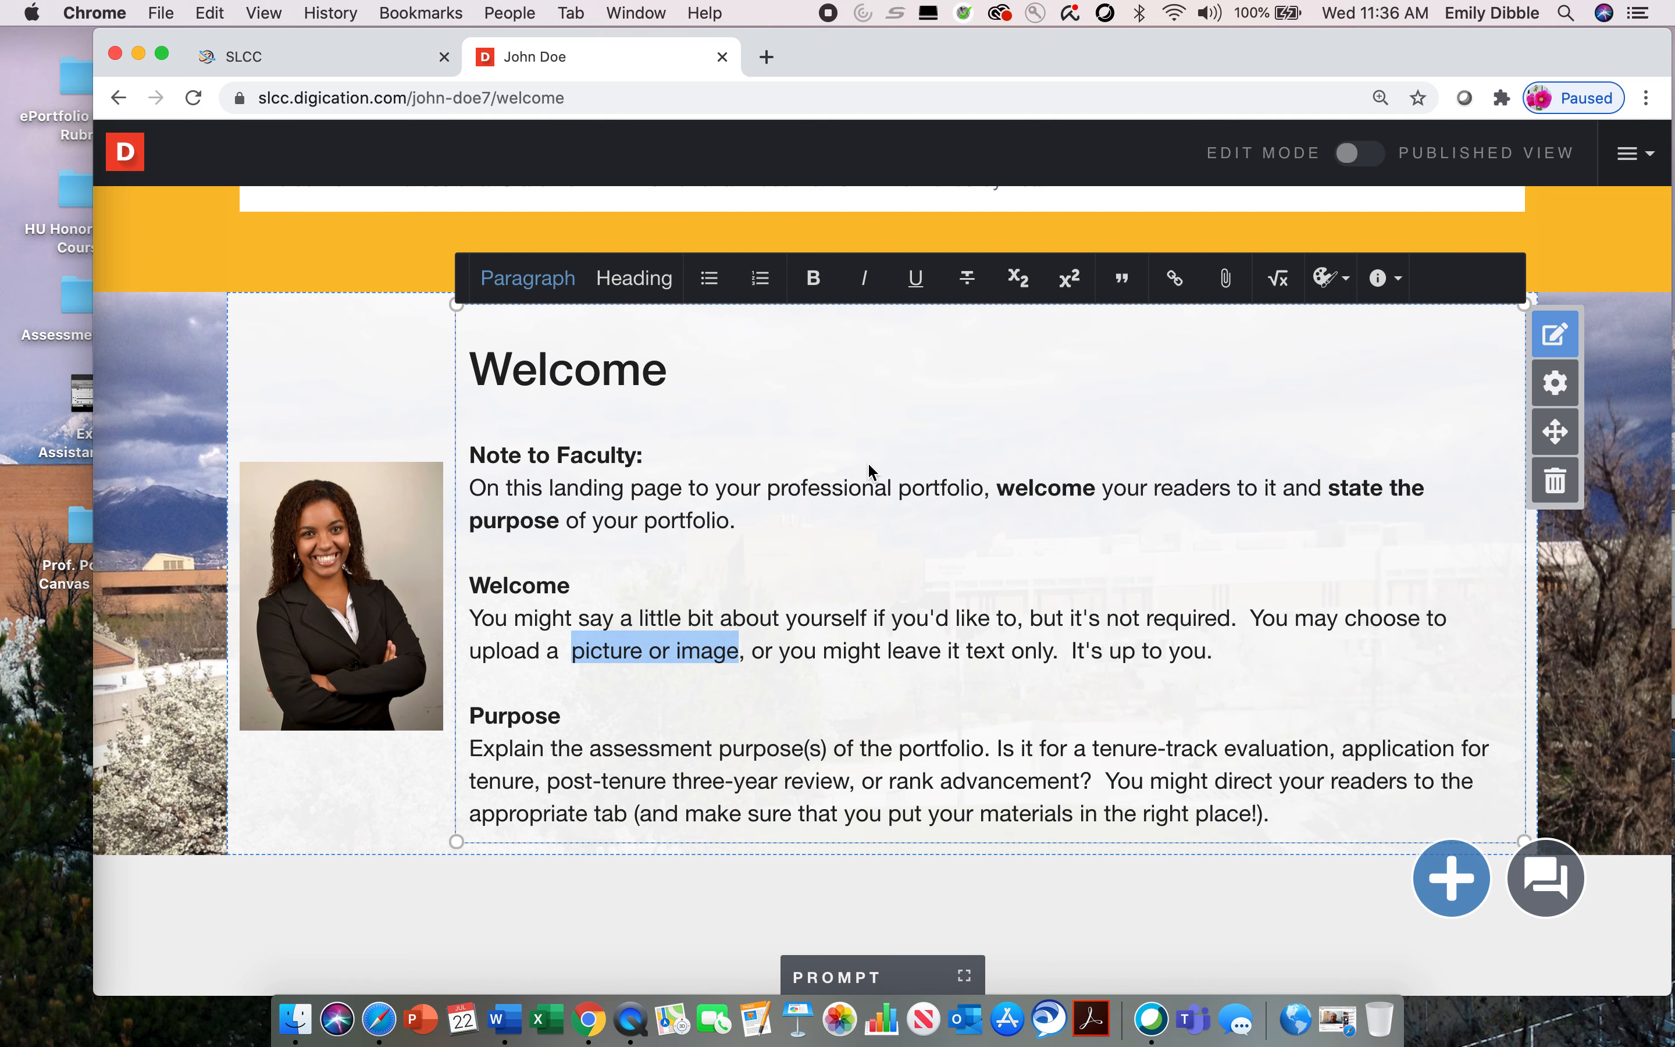
pyautogui.scroll(2, 867, 461)
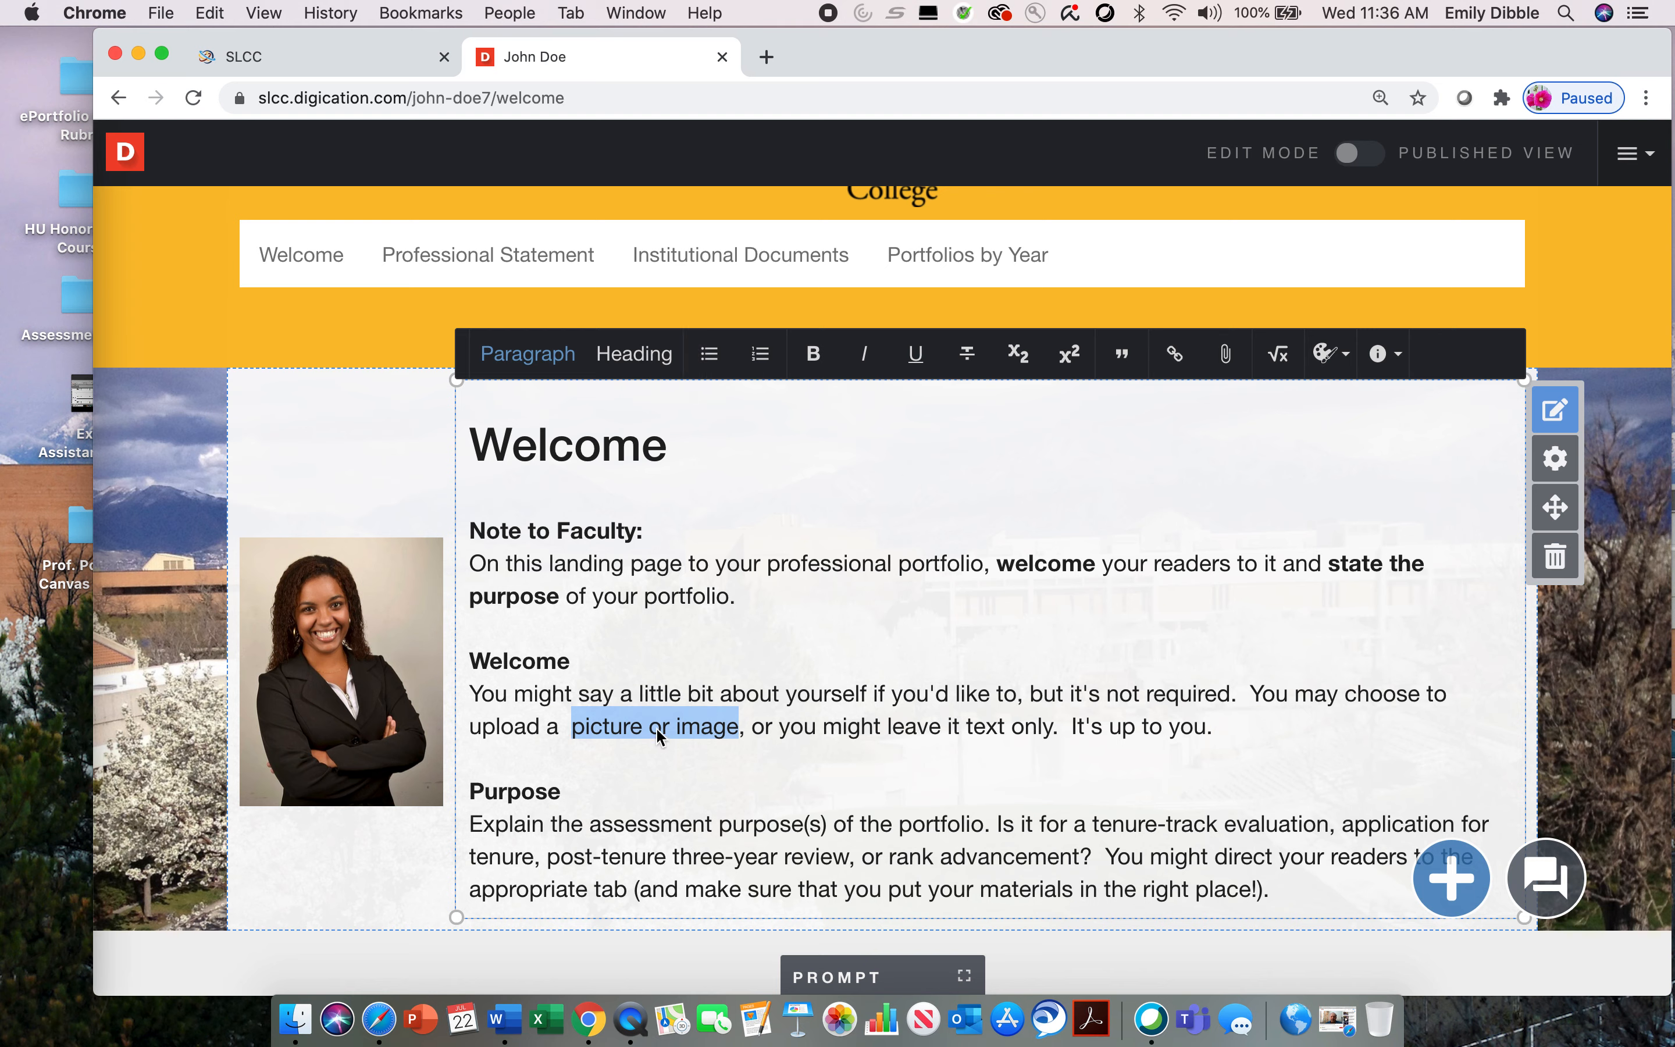
pyautogui.click(1230, 364)
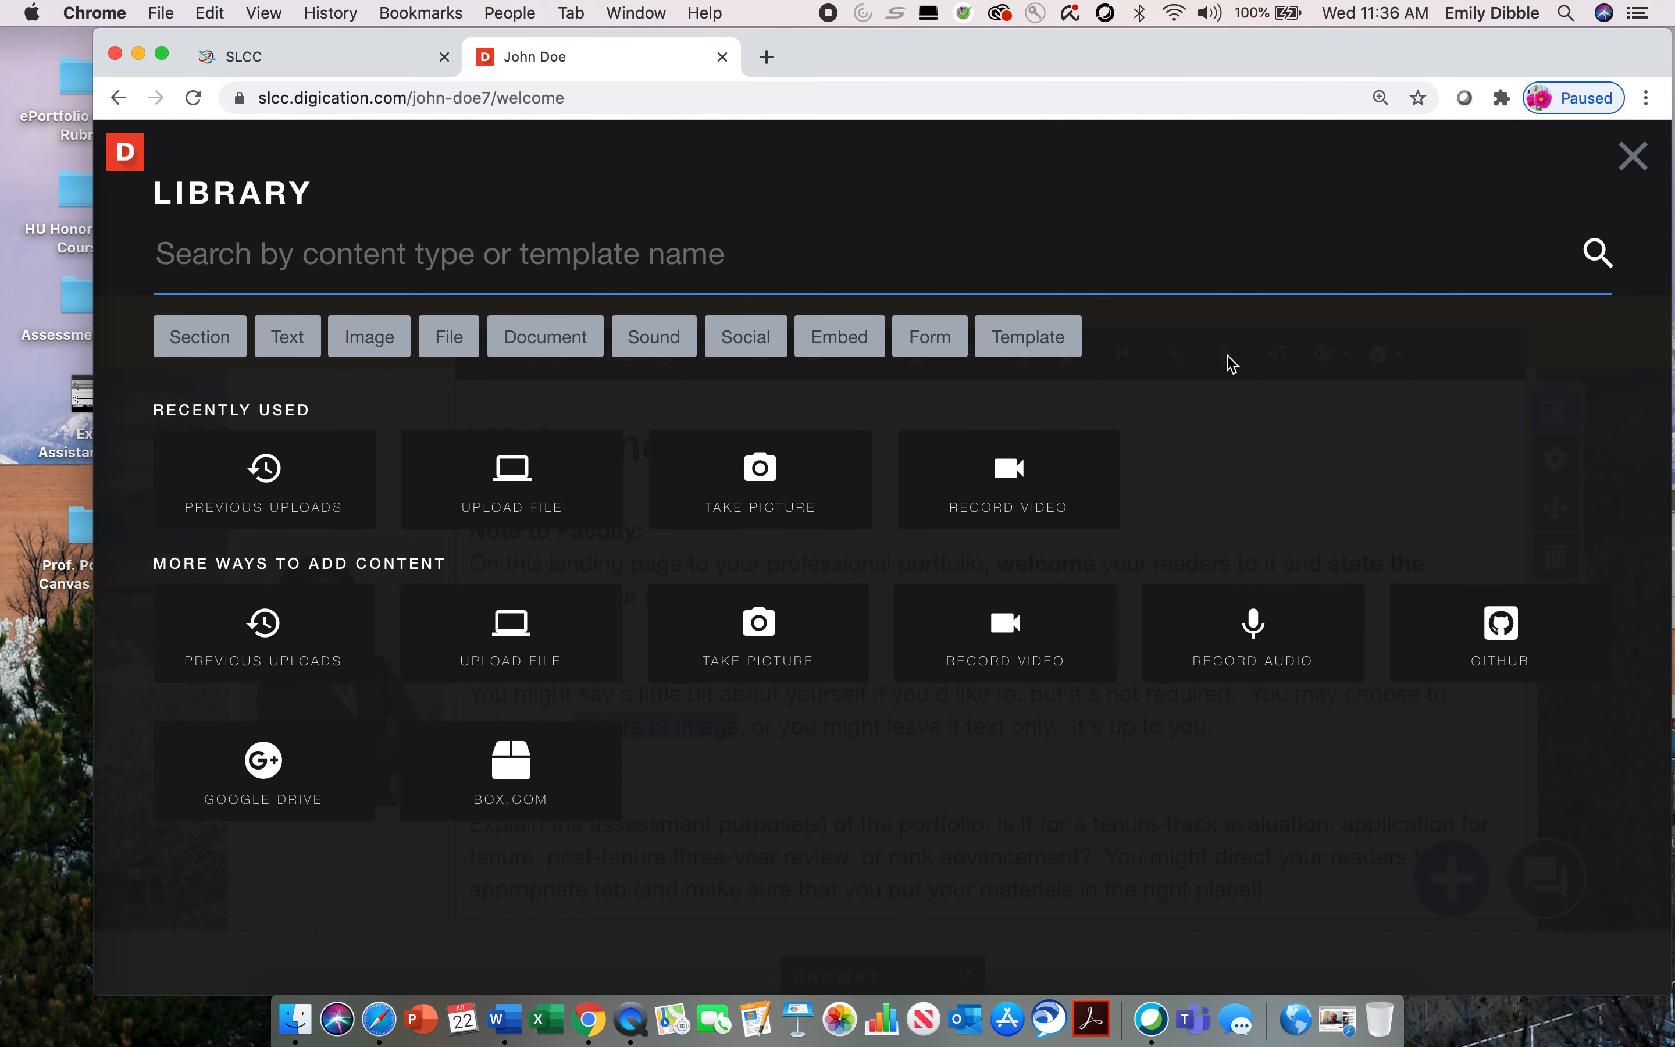
pyautogui.click(532, 506)
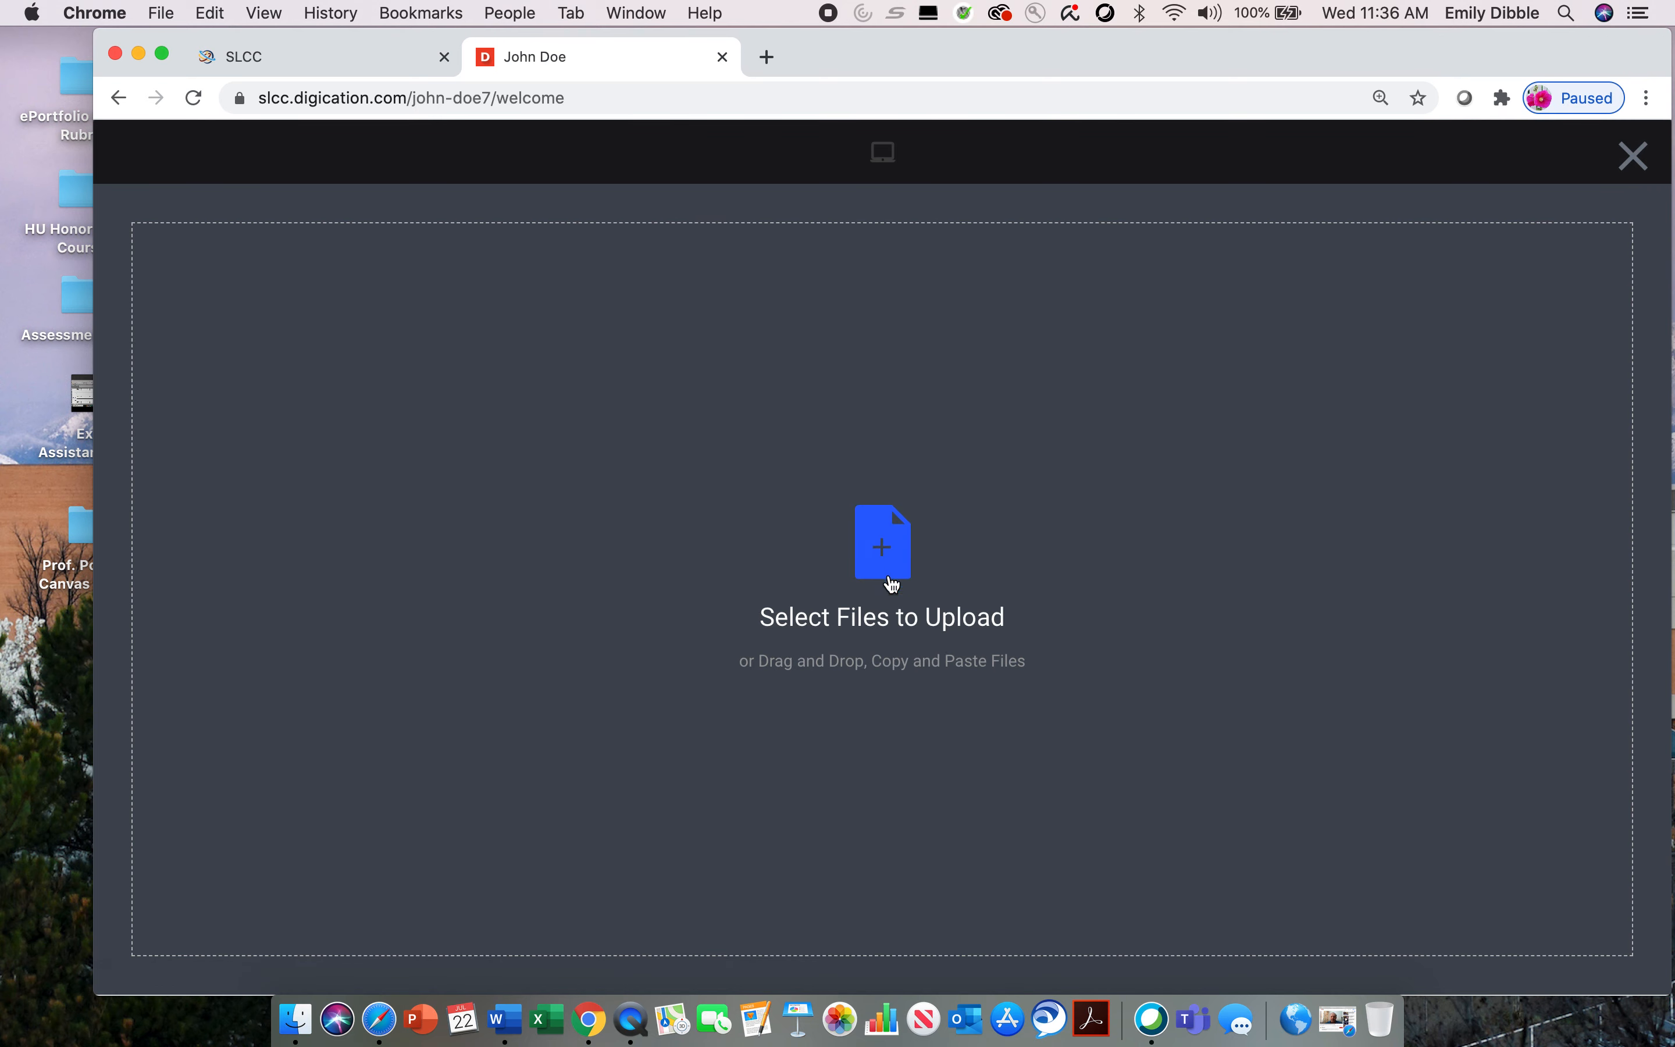
pyautogui.click(889, 617)
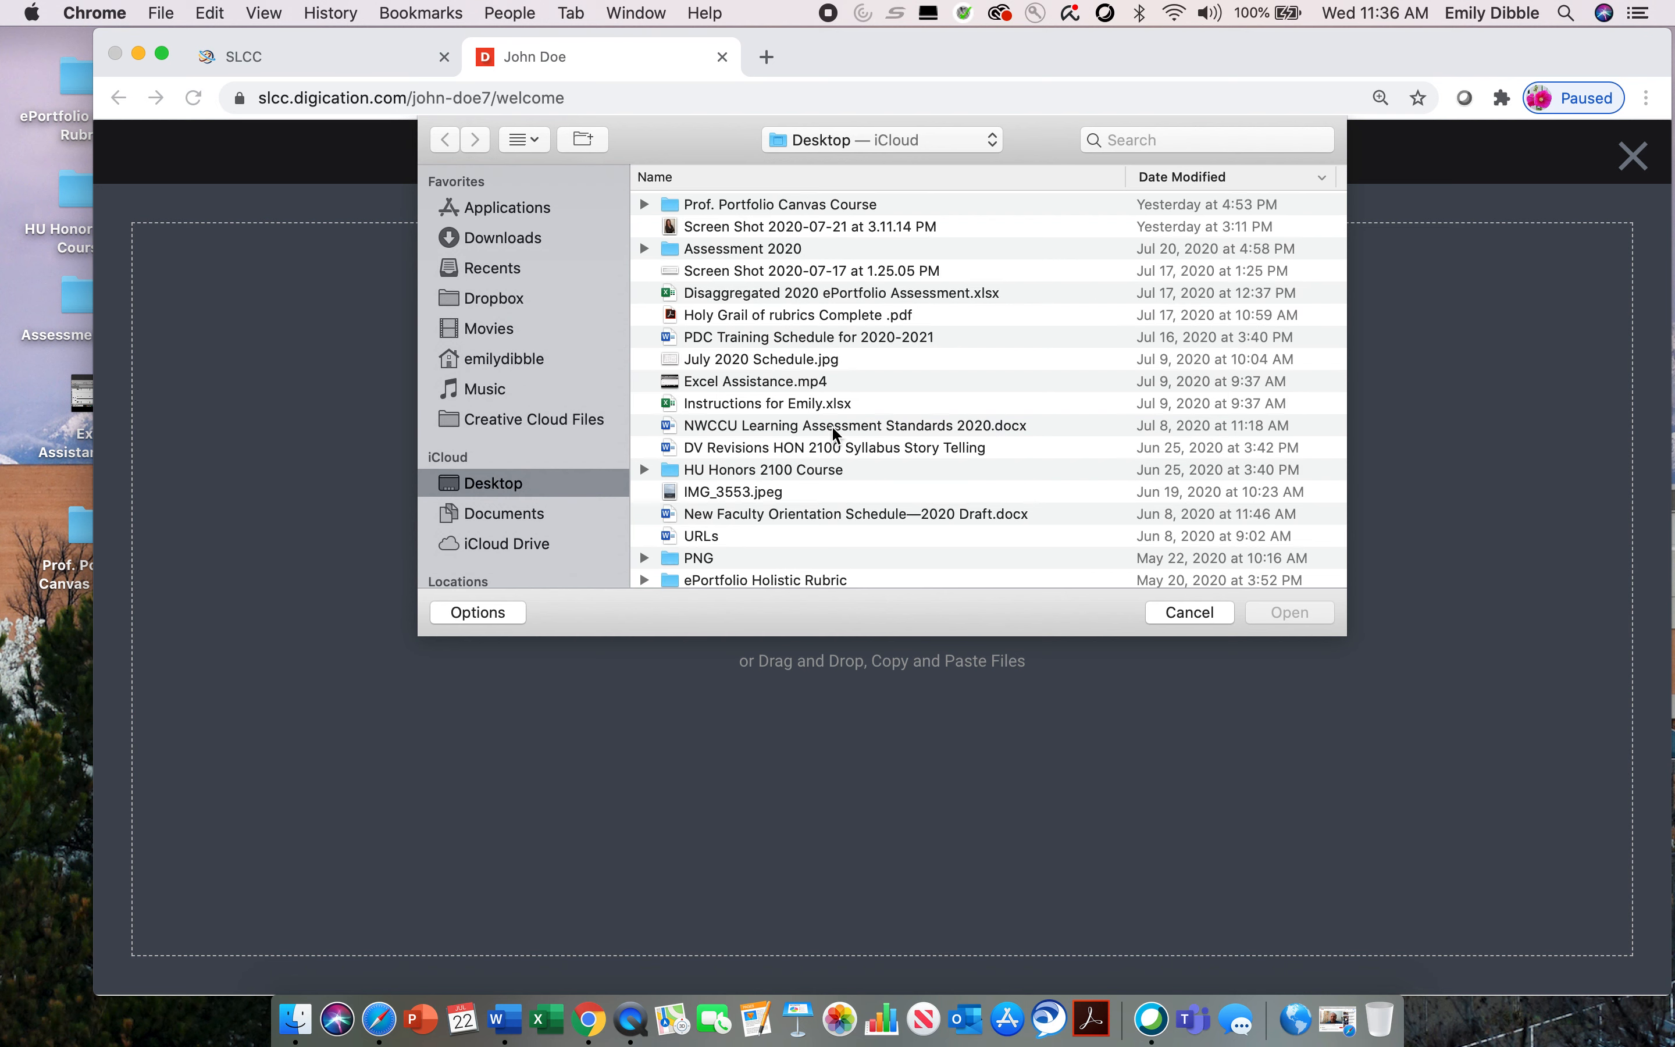
pyautogui.scroll(-5, 816, 442)
pyautogui.scroll(-3, 816, 447)
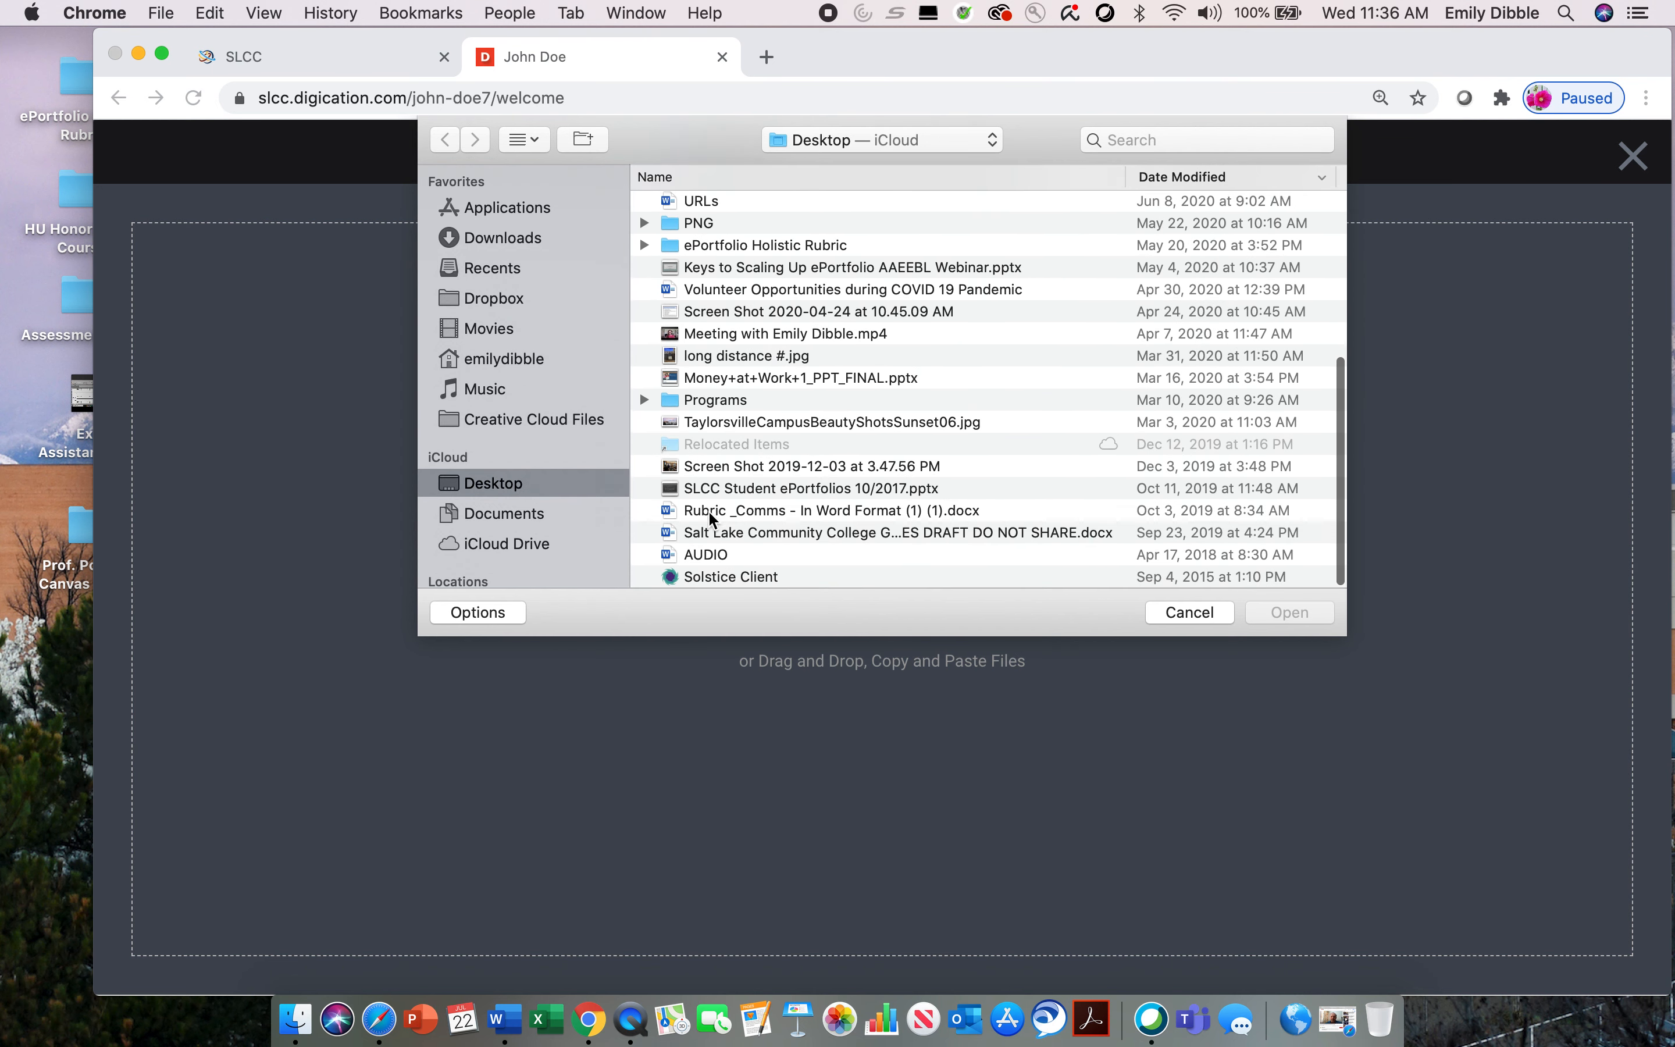
pyautogui.click(751, 463)
pyautogui.click(1290, 612)
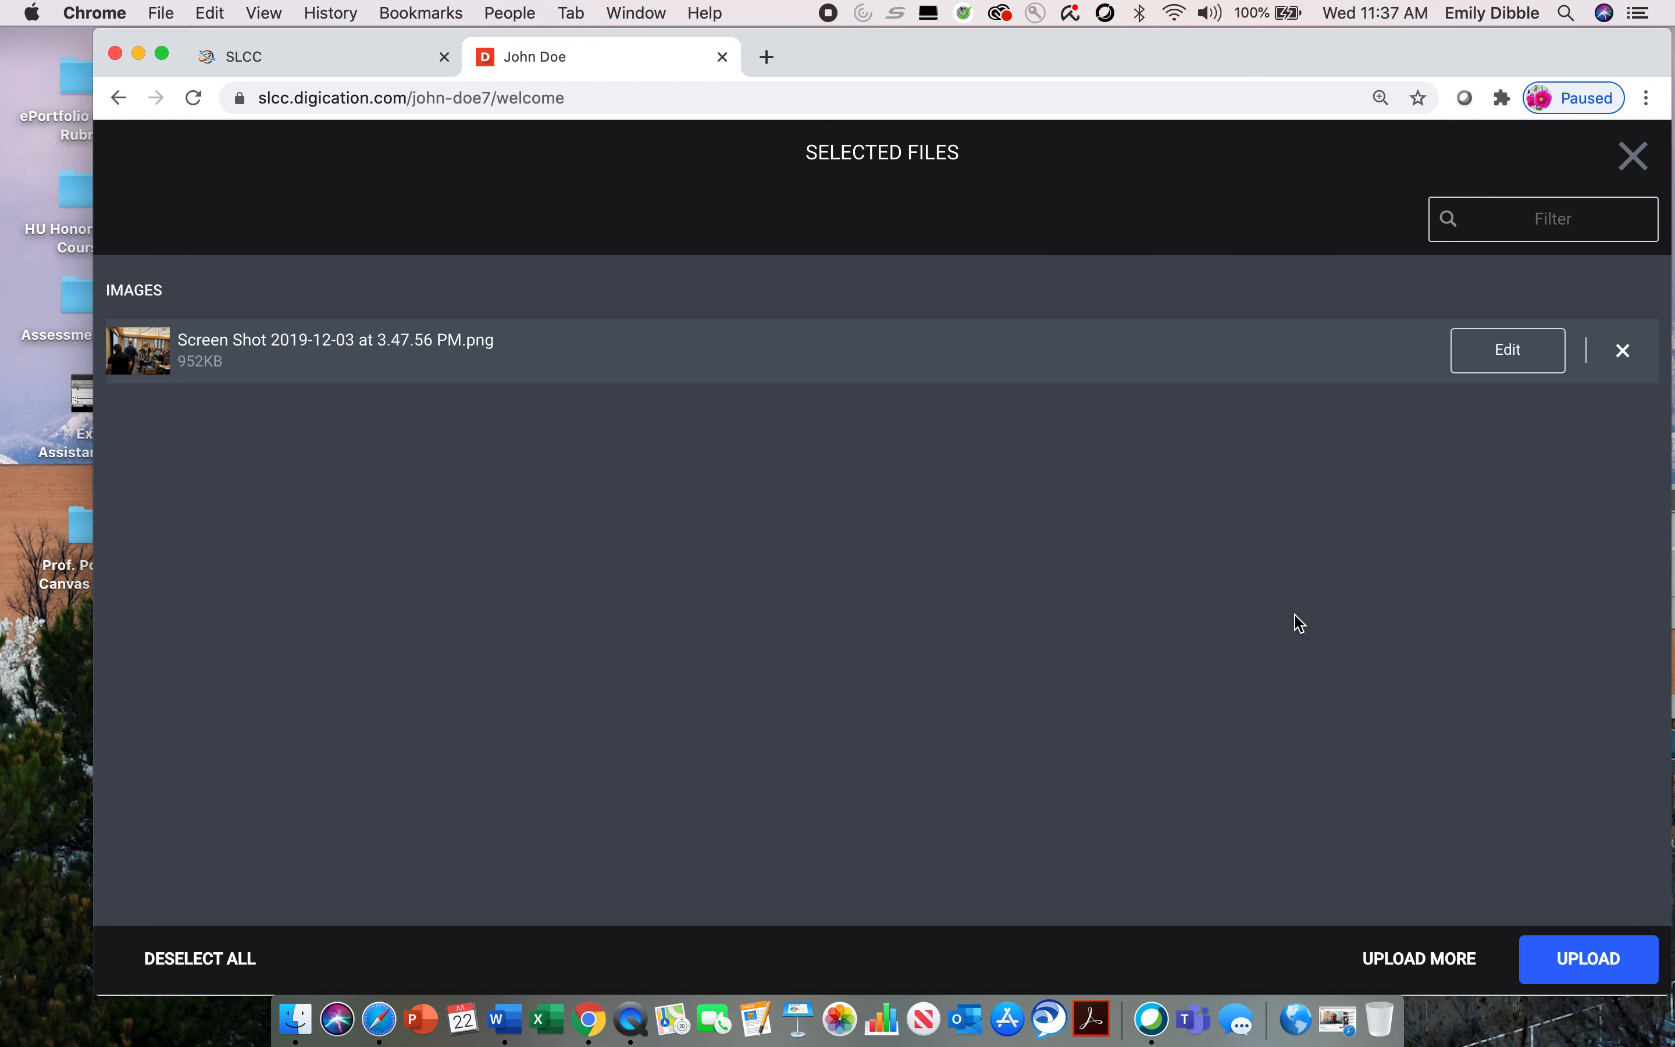
pyautogui.click(1599, 967)
pyautogui.click(1576, 962)
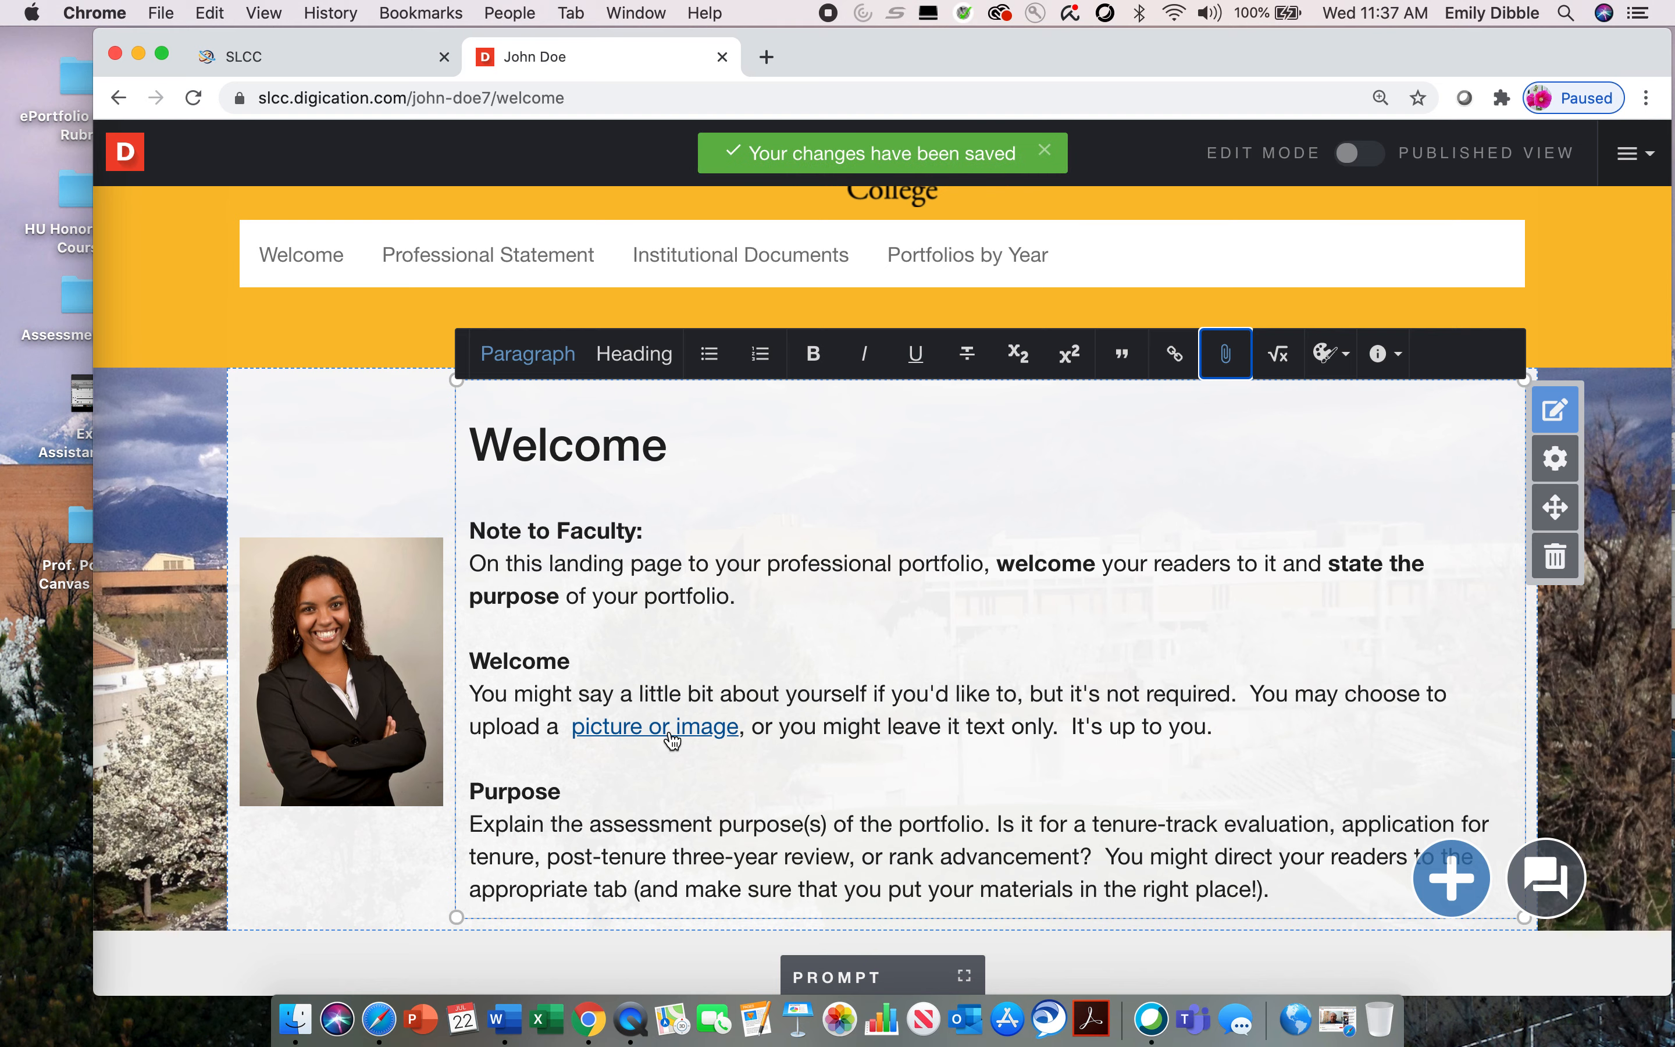
pyautogui.click(635, 738)
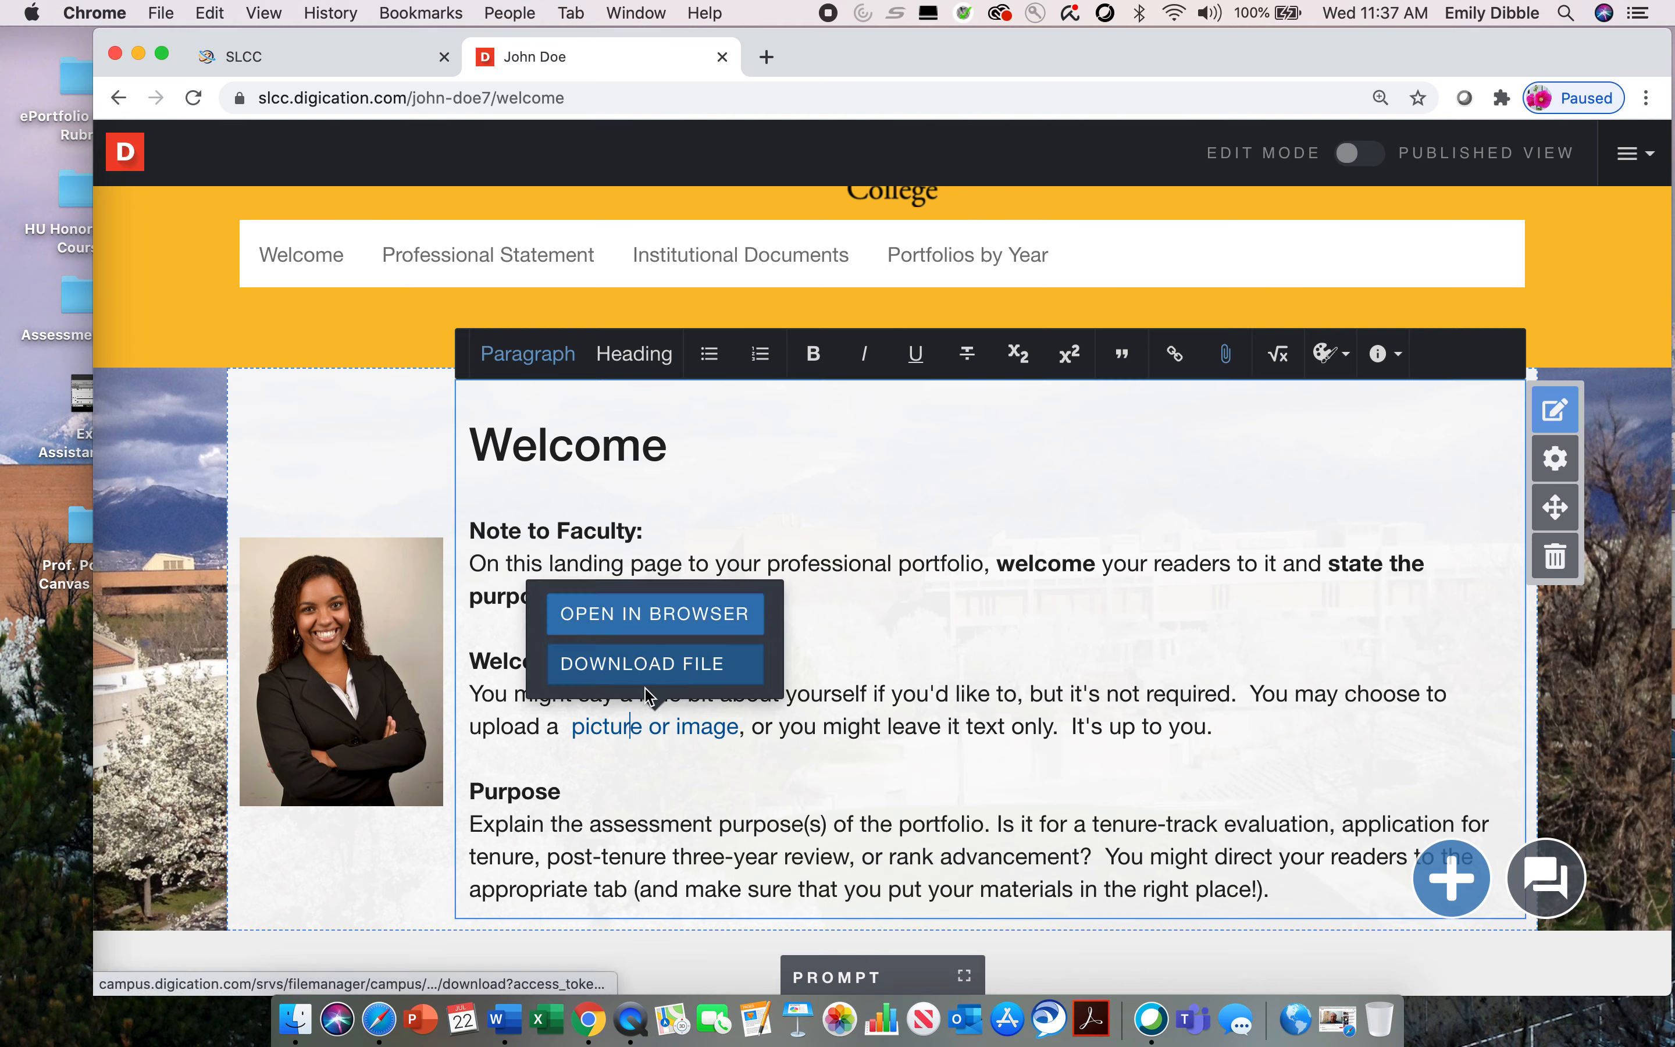
pyautogui.click(741, 770)
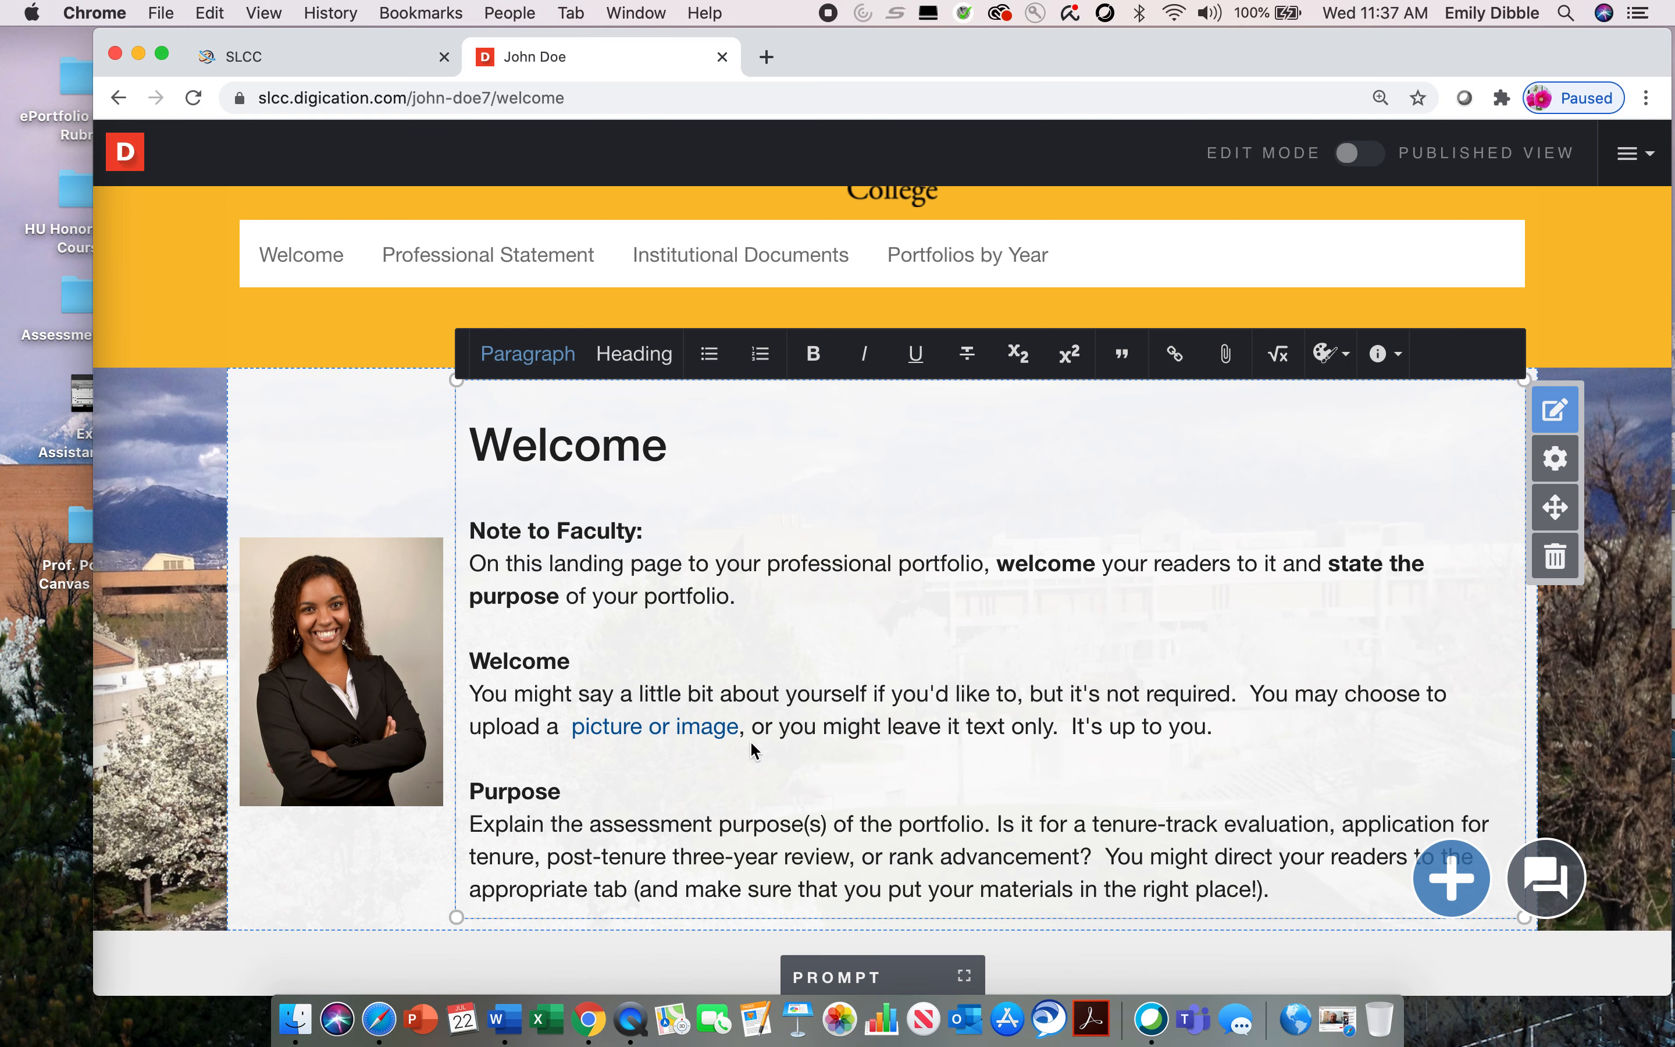
# Step: Attach the desktop document PDC Training Schedule for 2020-2021.docx to the words "tenure-track evaluation" in the Purpose paragraph and show the link's options
pyautogui.scroll(-2, 1248, 760)
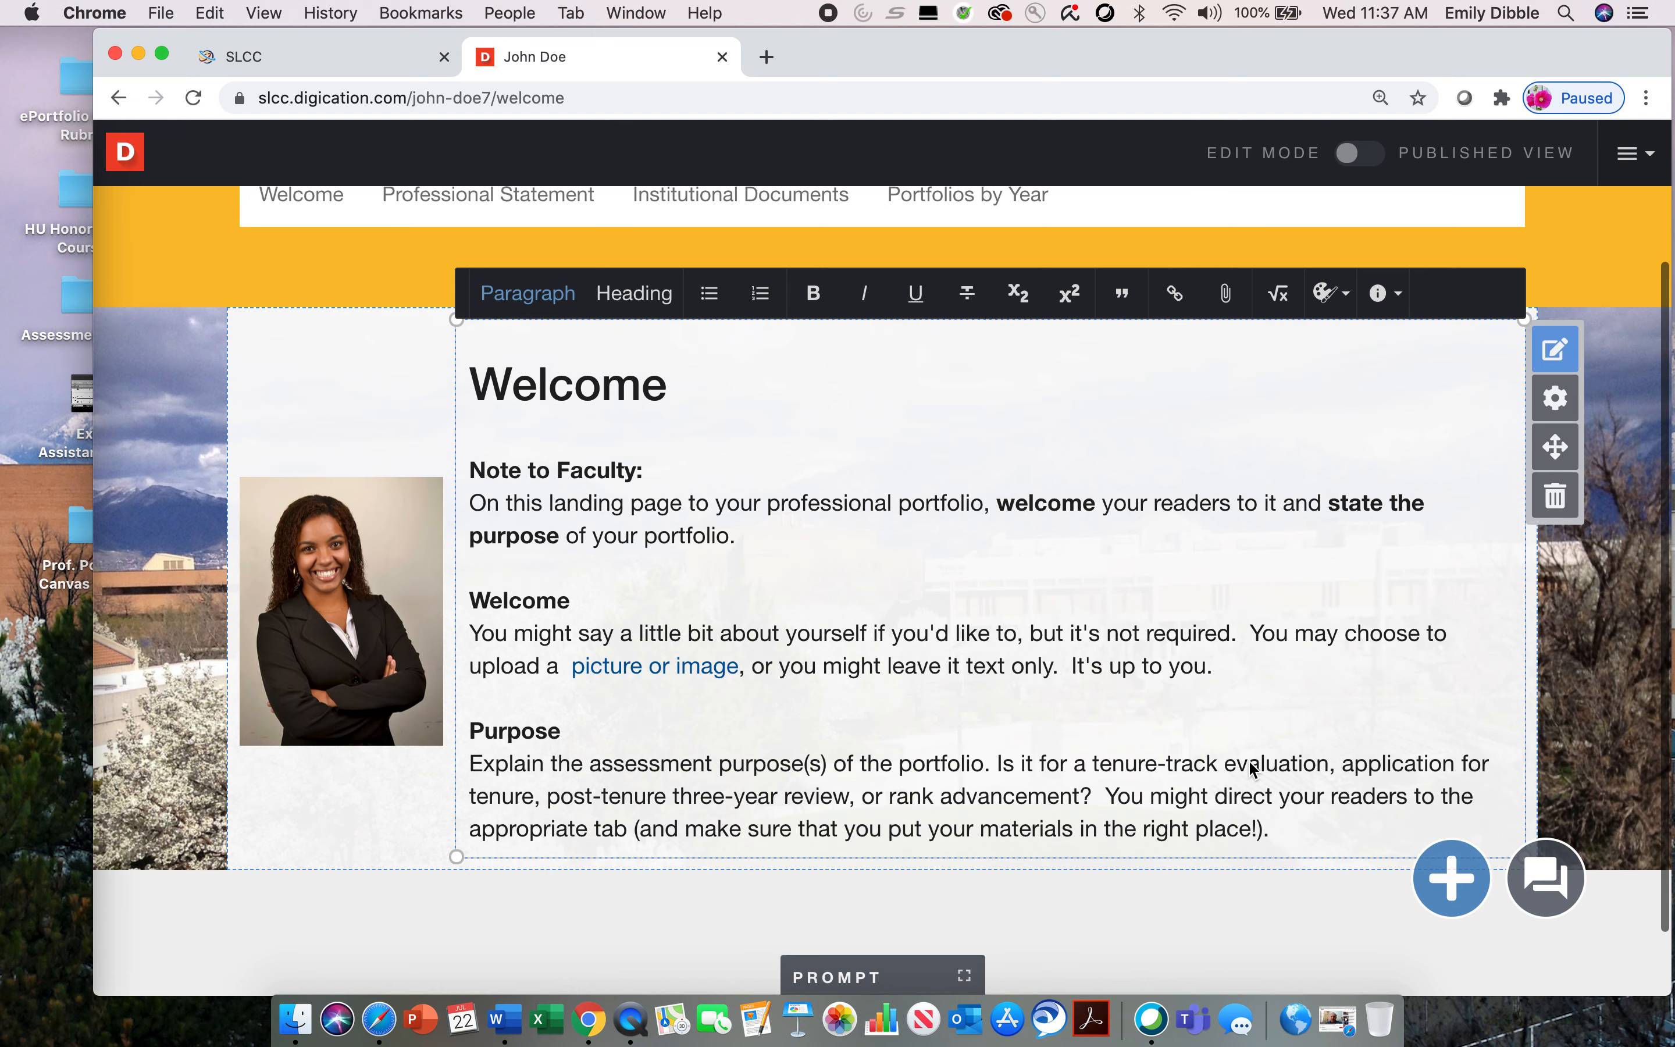
pyautogui.moveTo(1092, 773); pyautogui.dragTo(1332, 784)
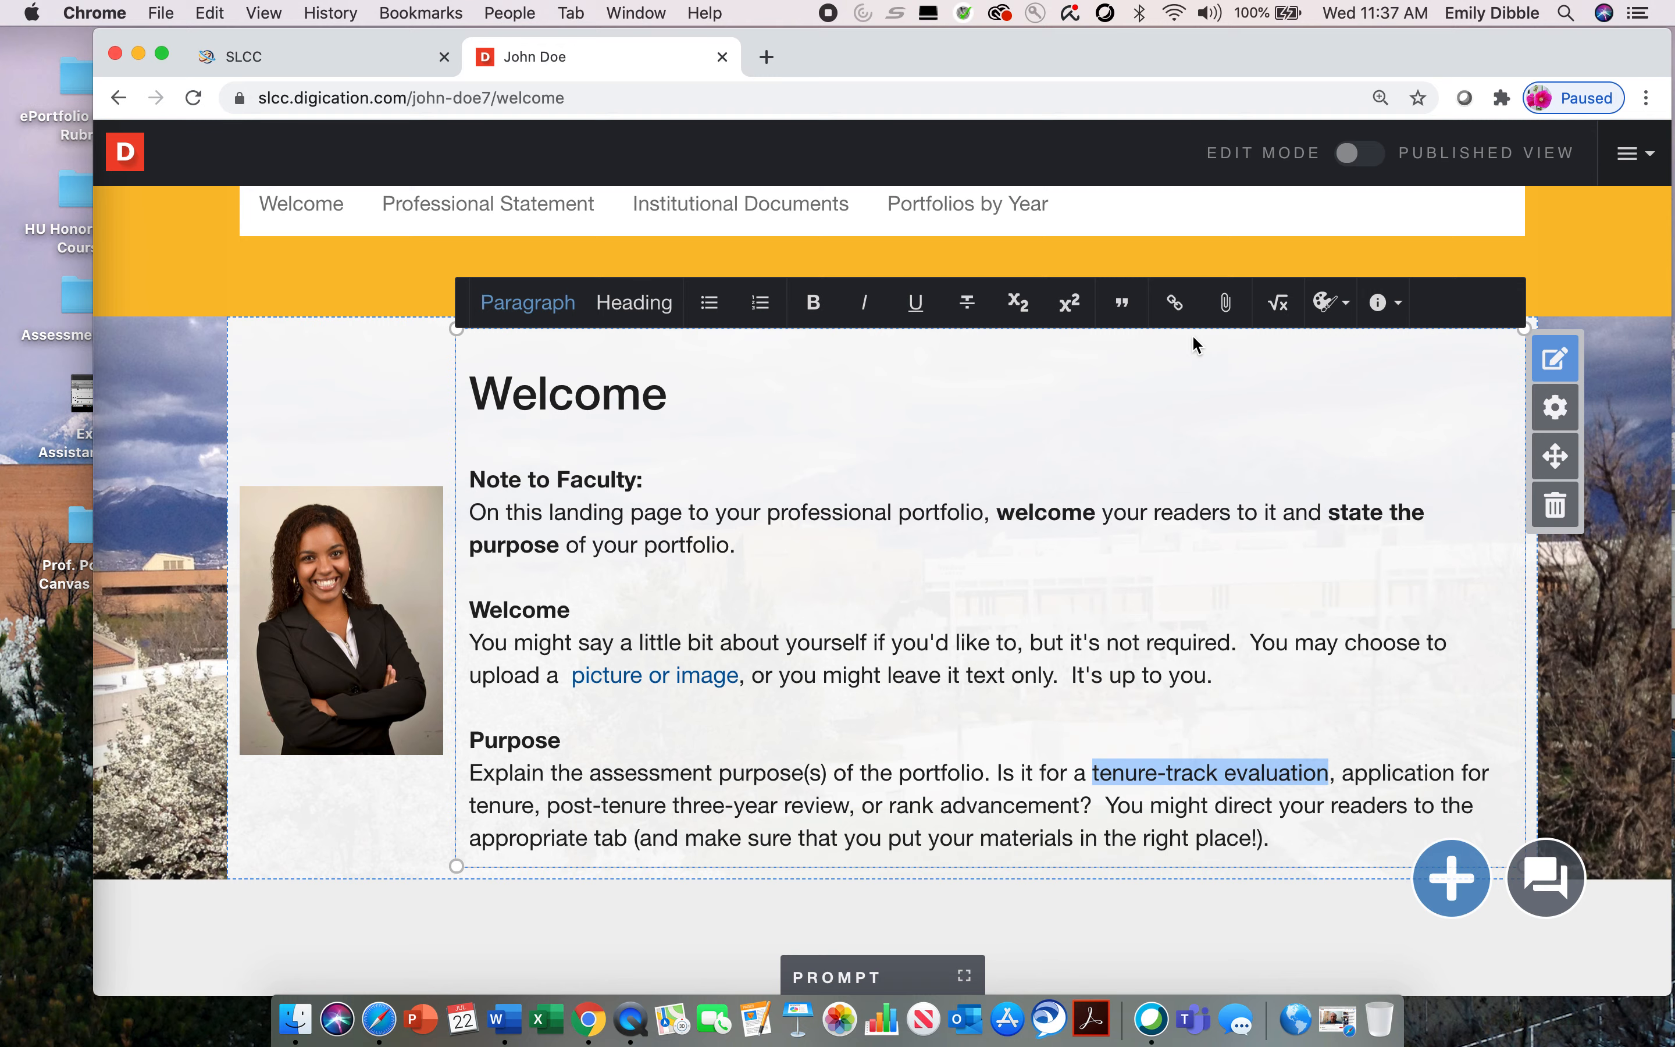
pyautogui.click(1224, 302)
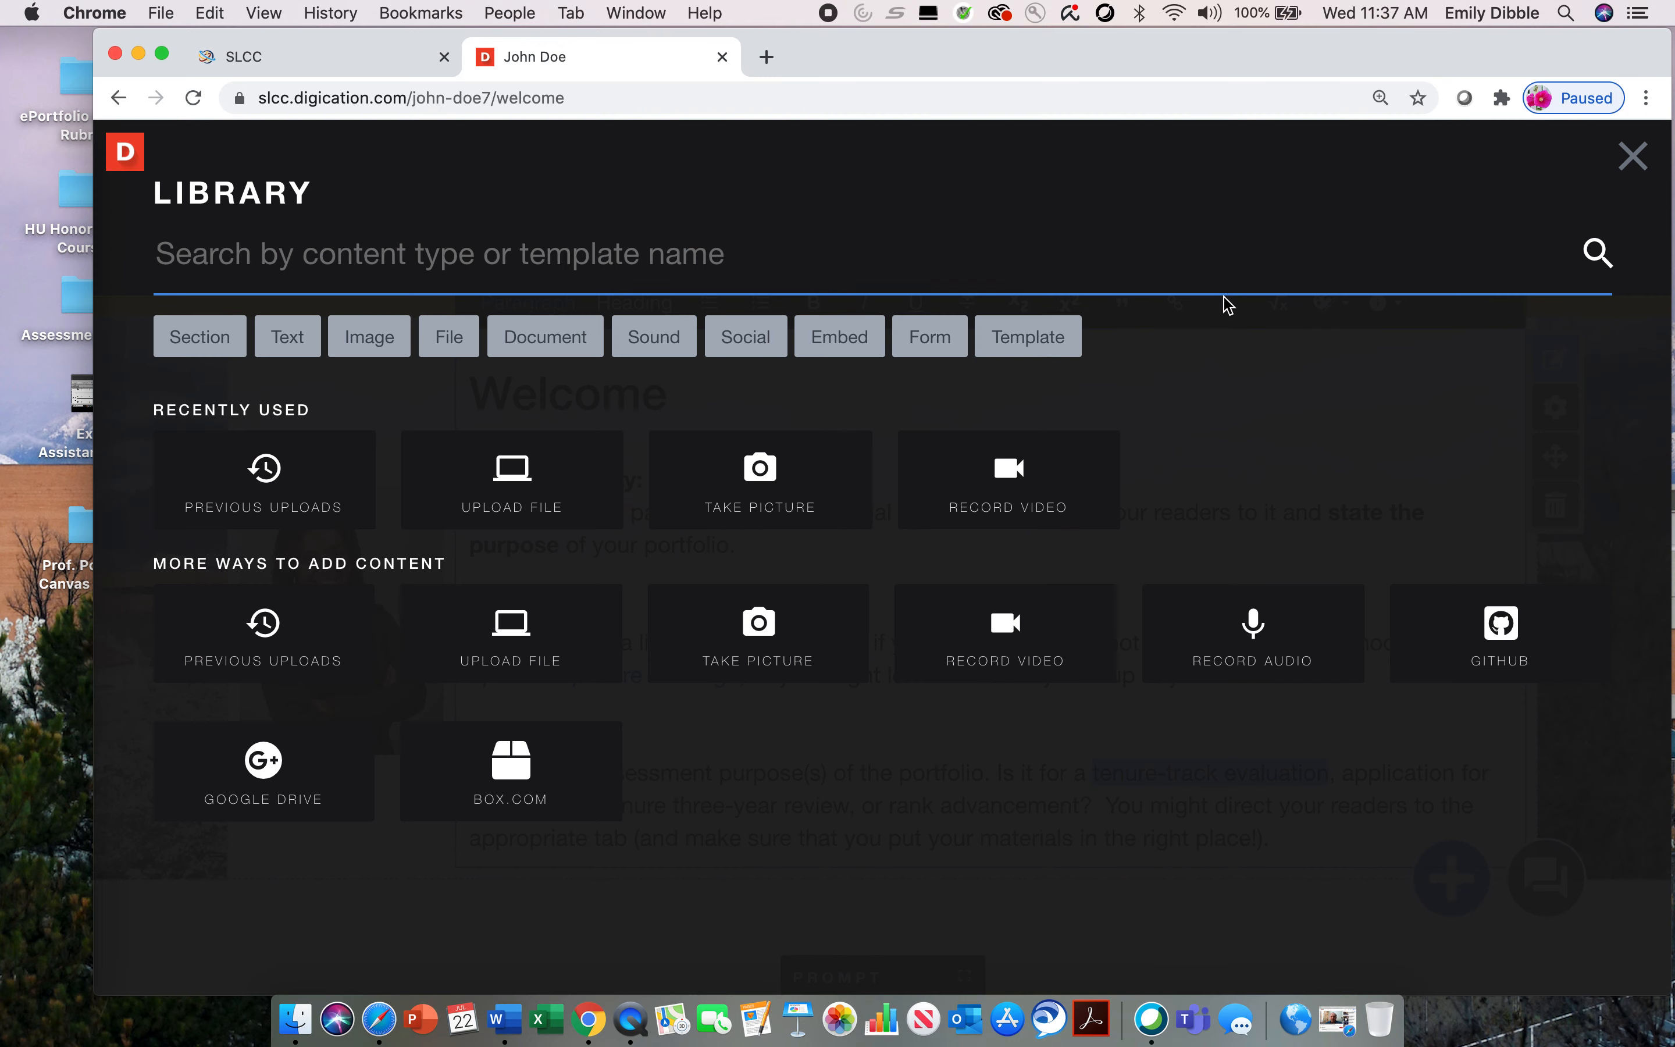
pyautogui.click(524, 498)
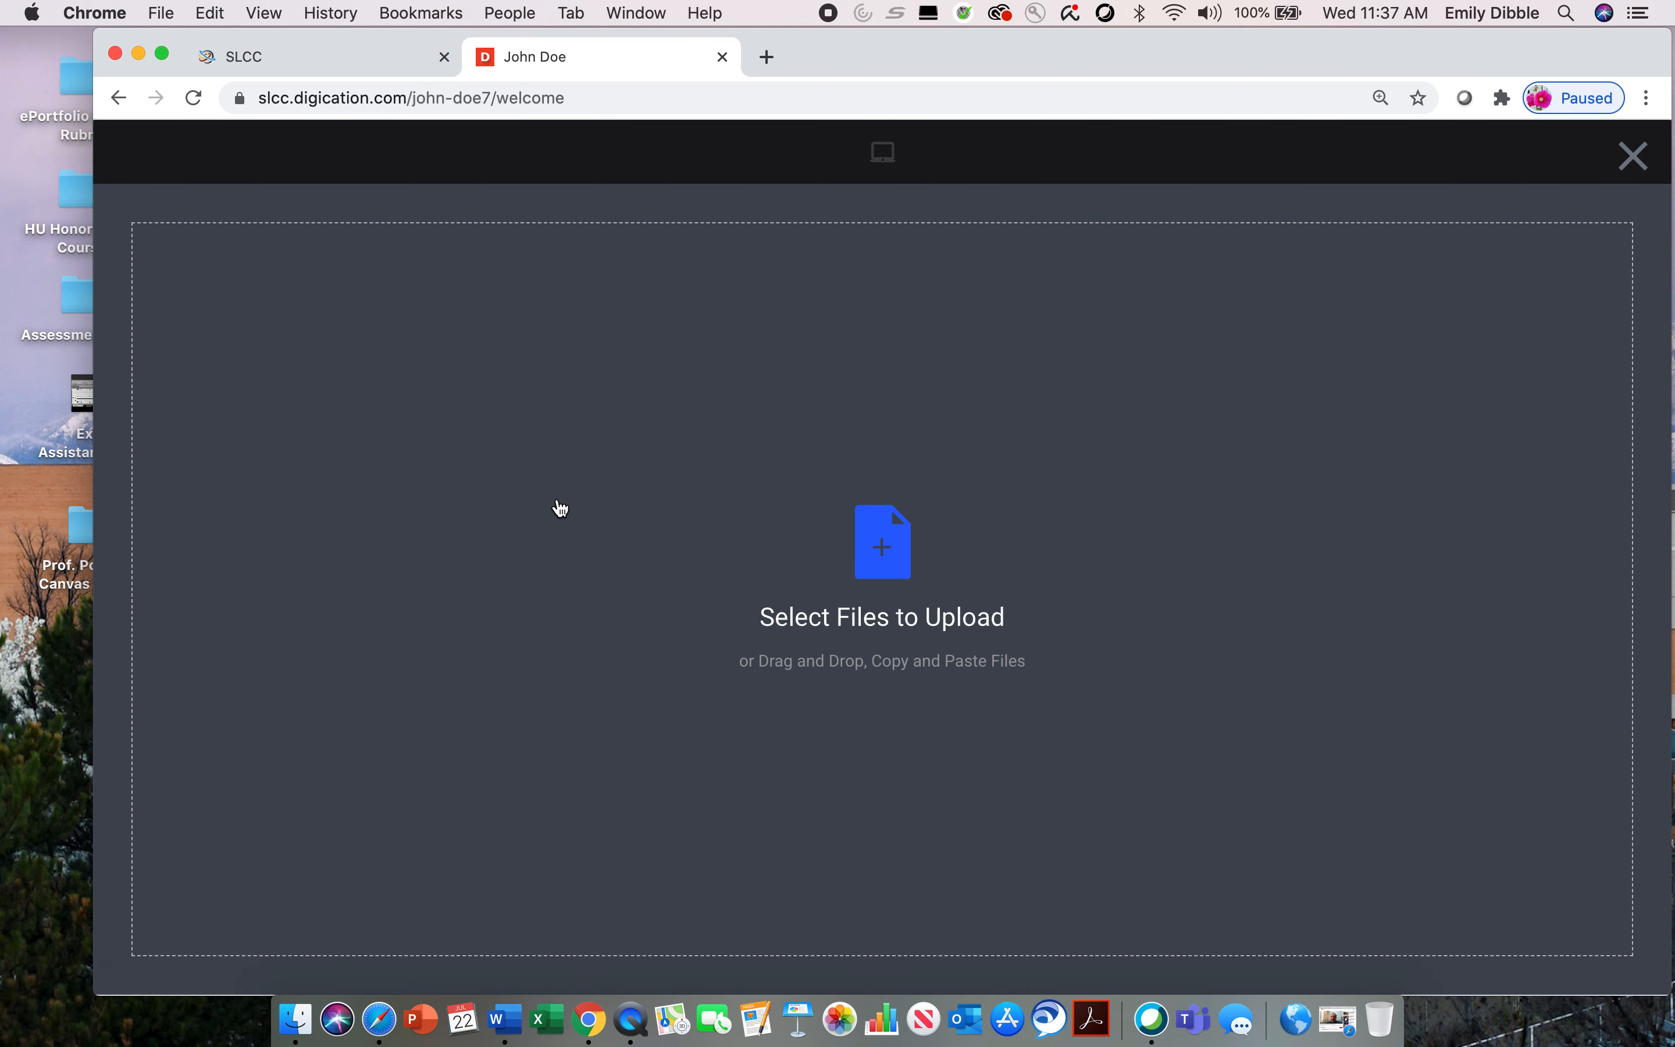
pyautogui.click(894, 623)
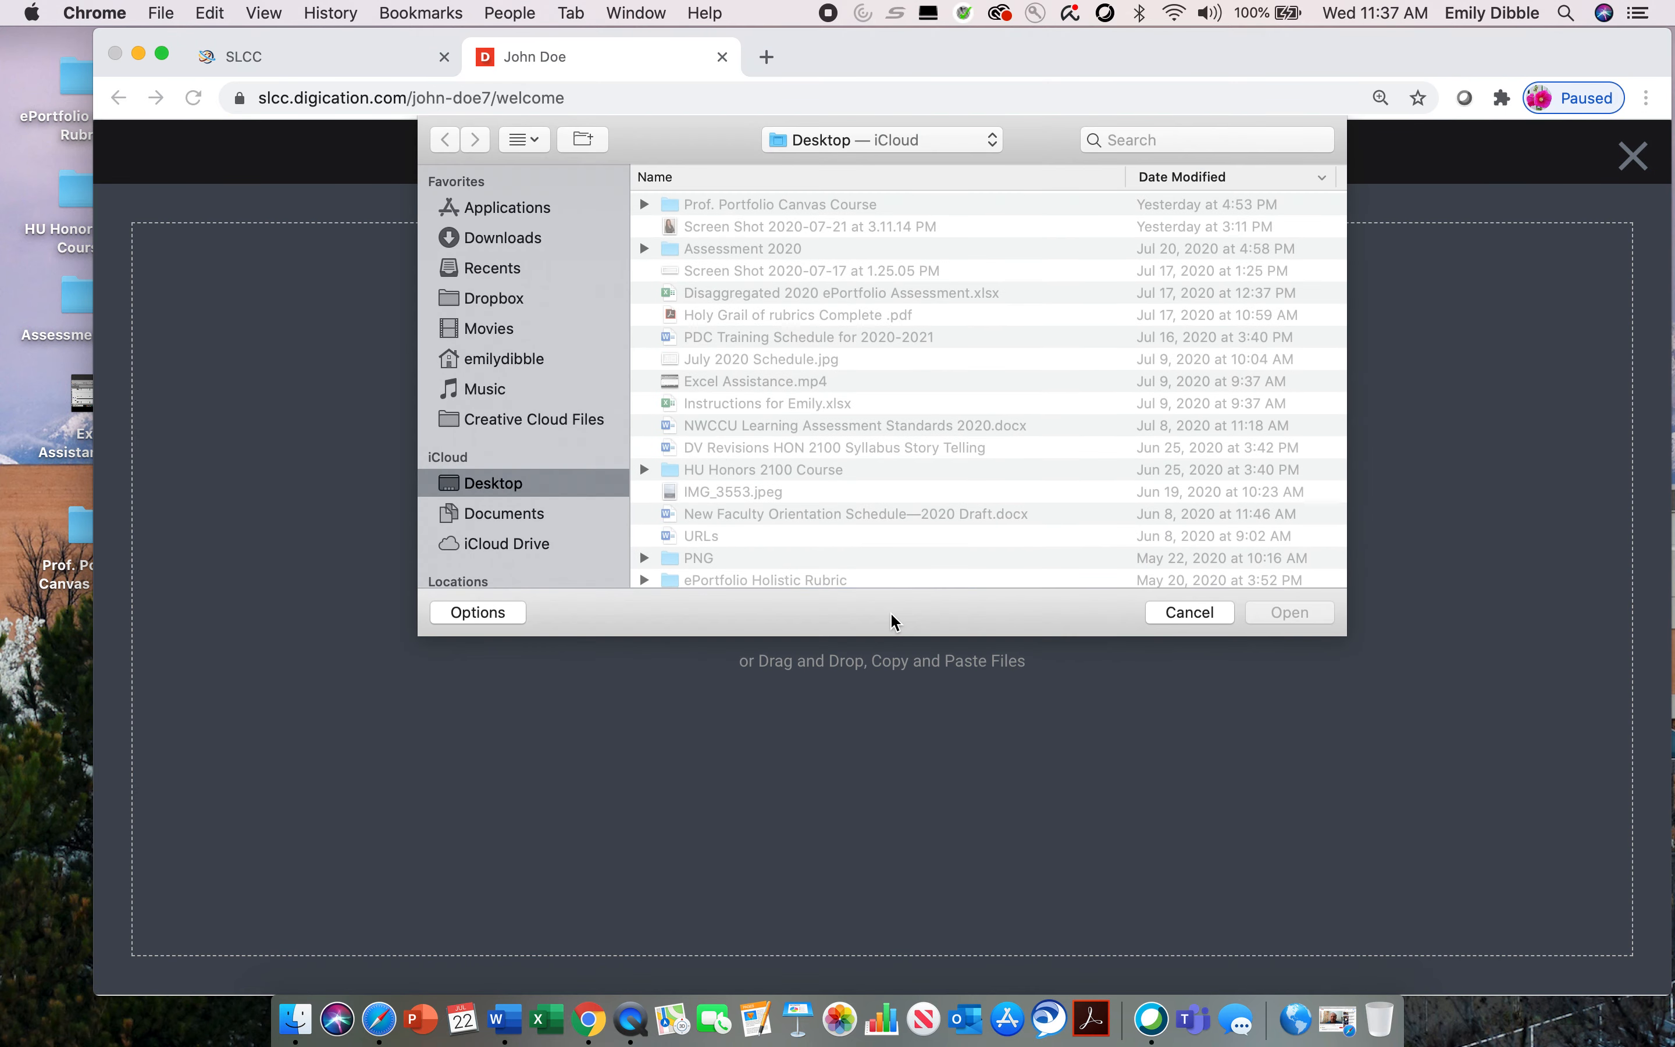
pyautogui.click(889, 338)
pyautogui.click(1295, 614)
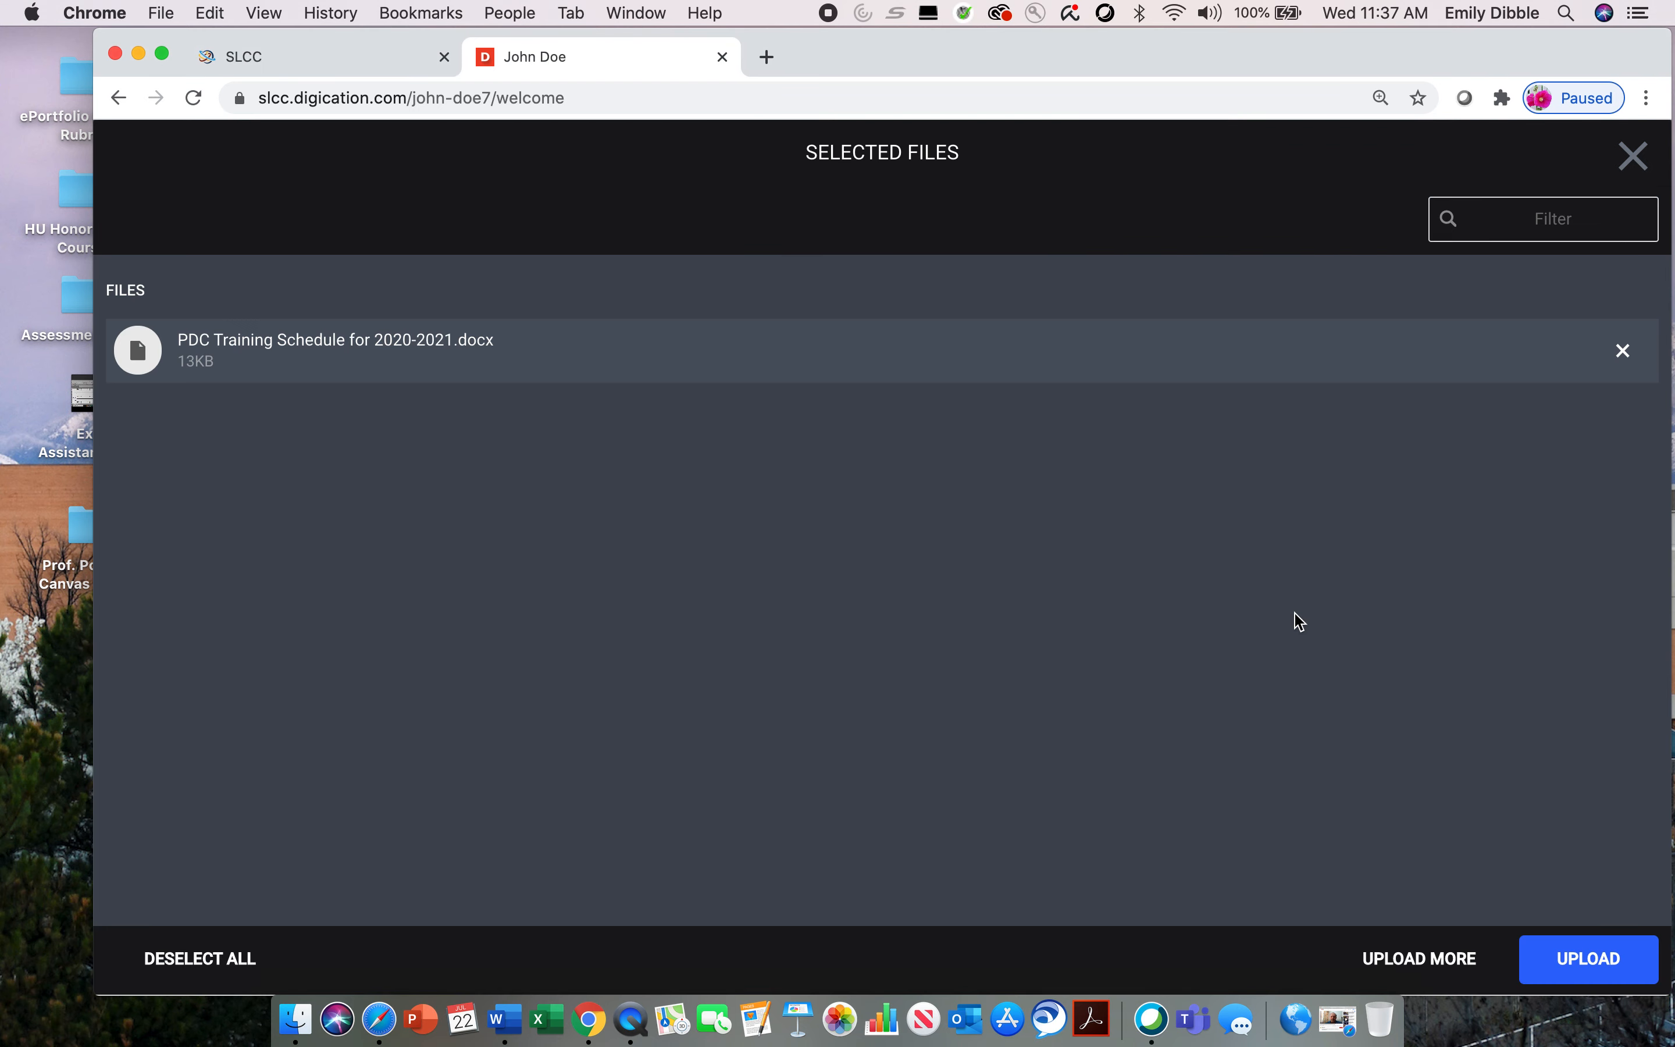
pyautogui.click(1592, 962)
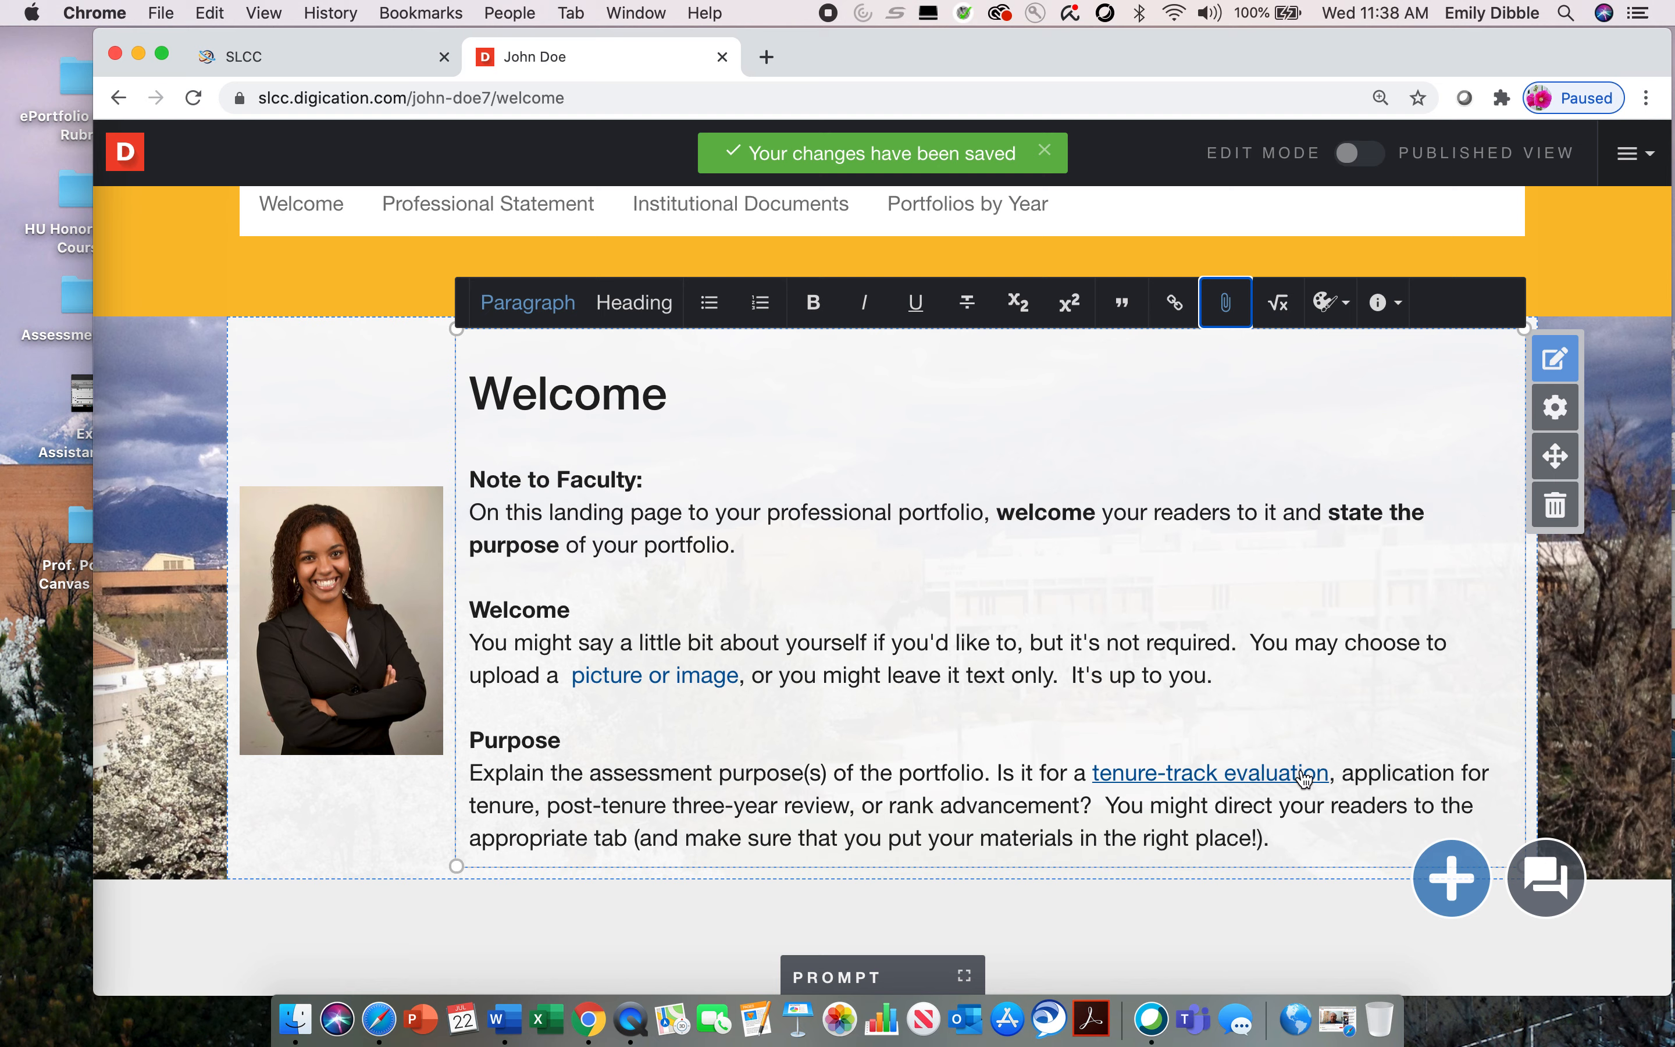
pyautogui.click(1244, 778)
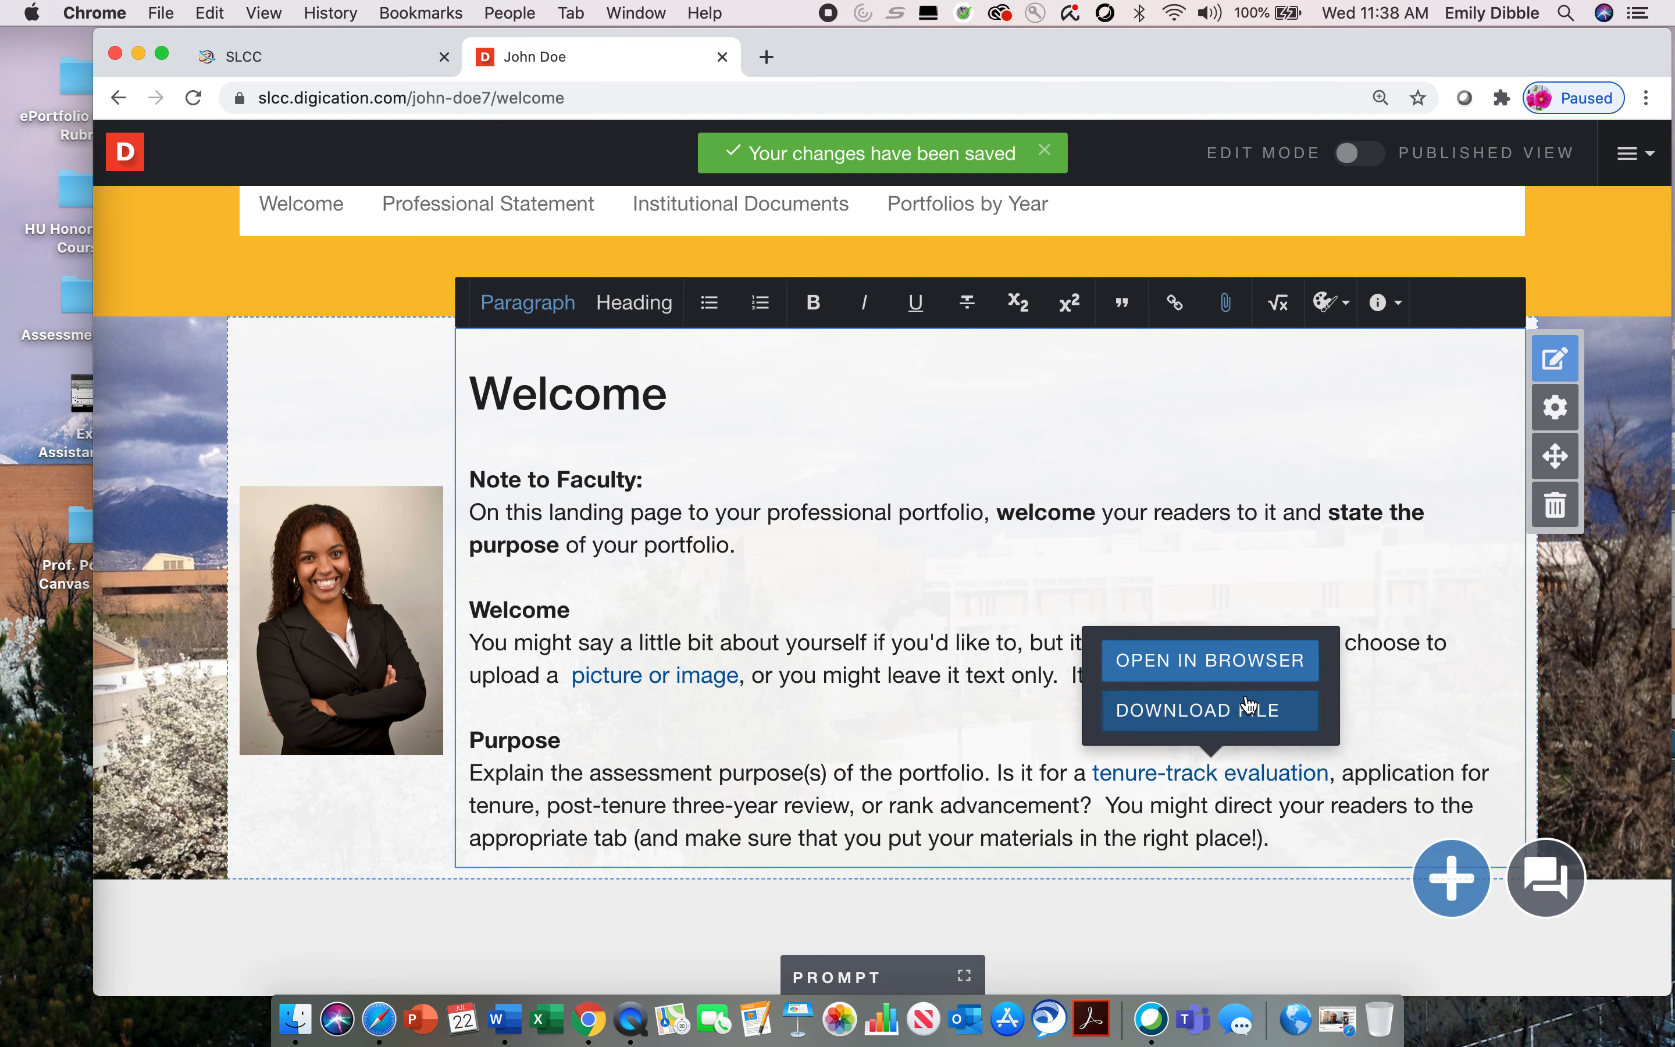